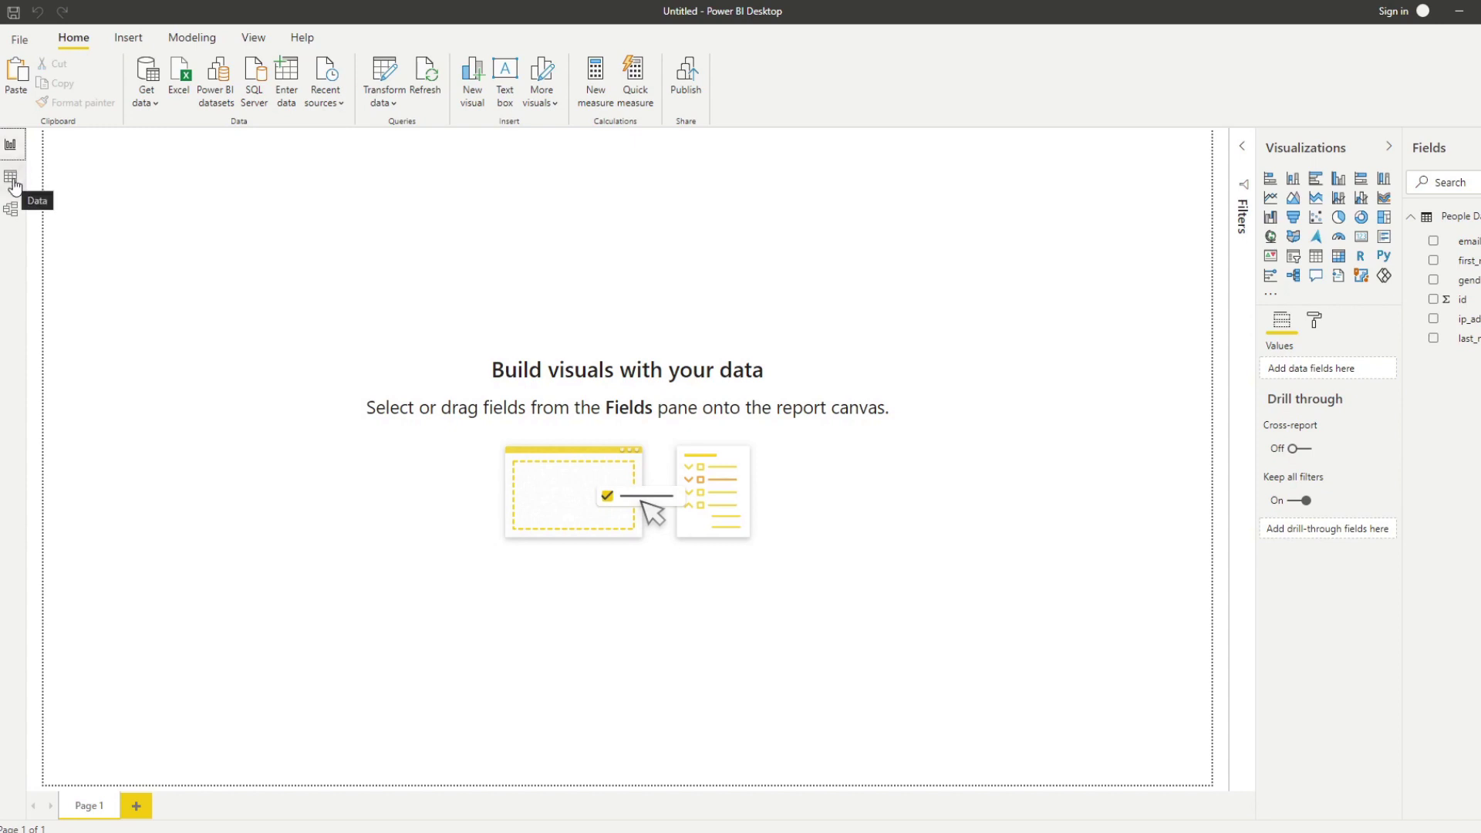
- Check the People Data rows in Data view, then return to the blank report canvas
click(13, 186)
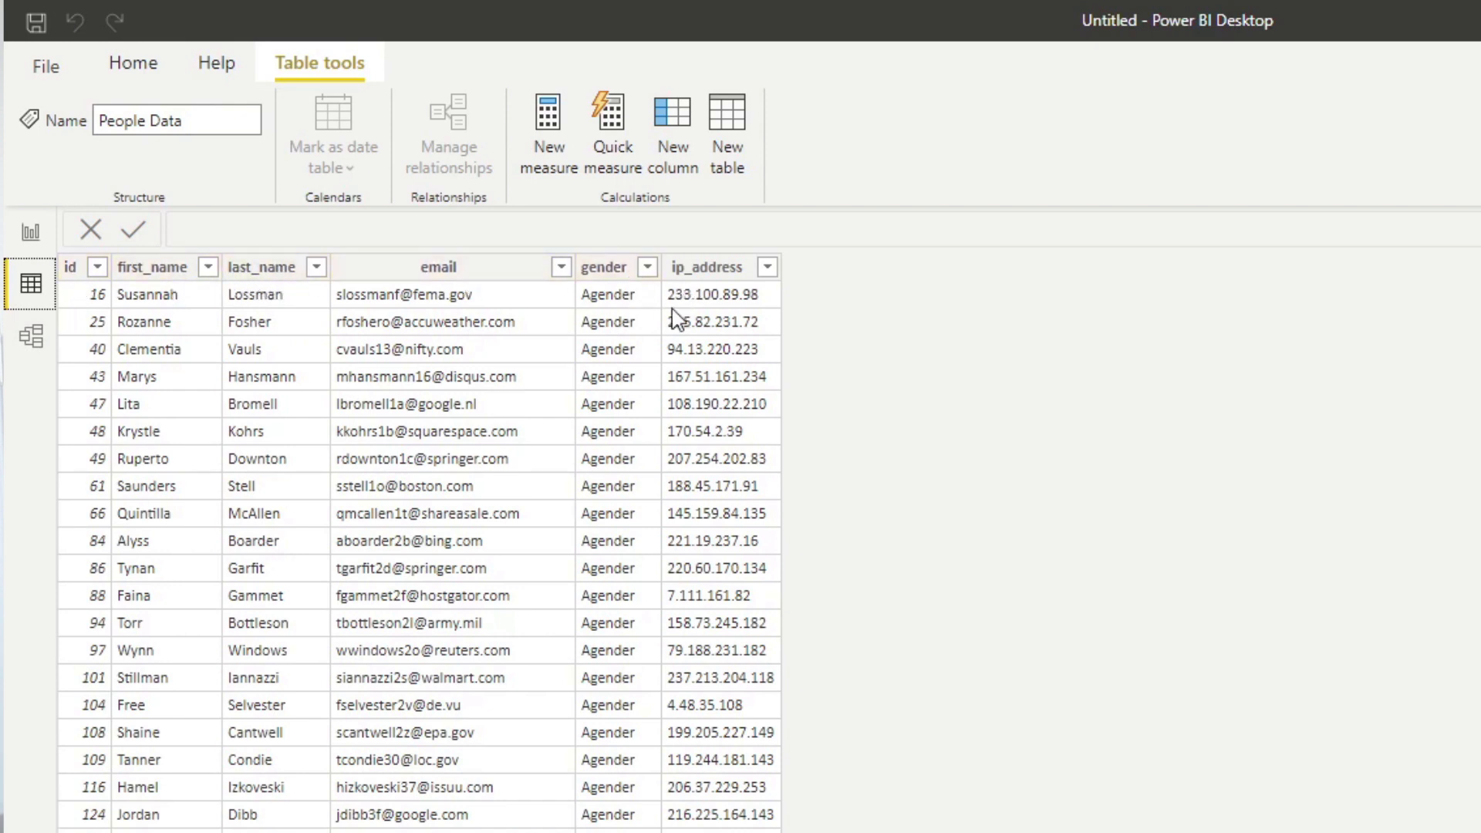
click(31, 235)
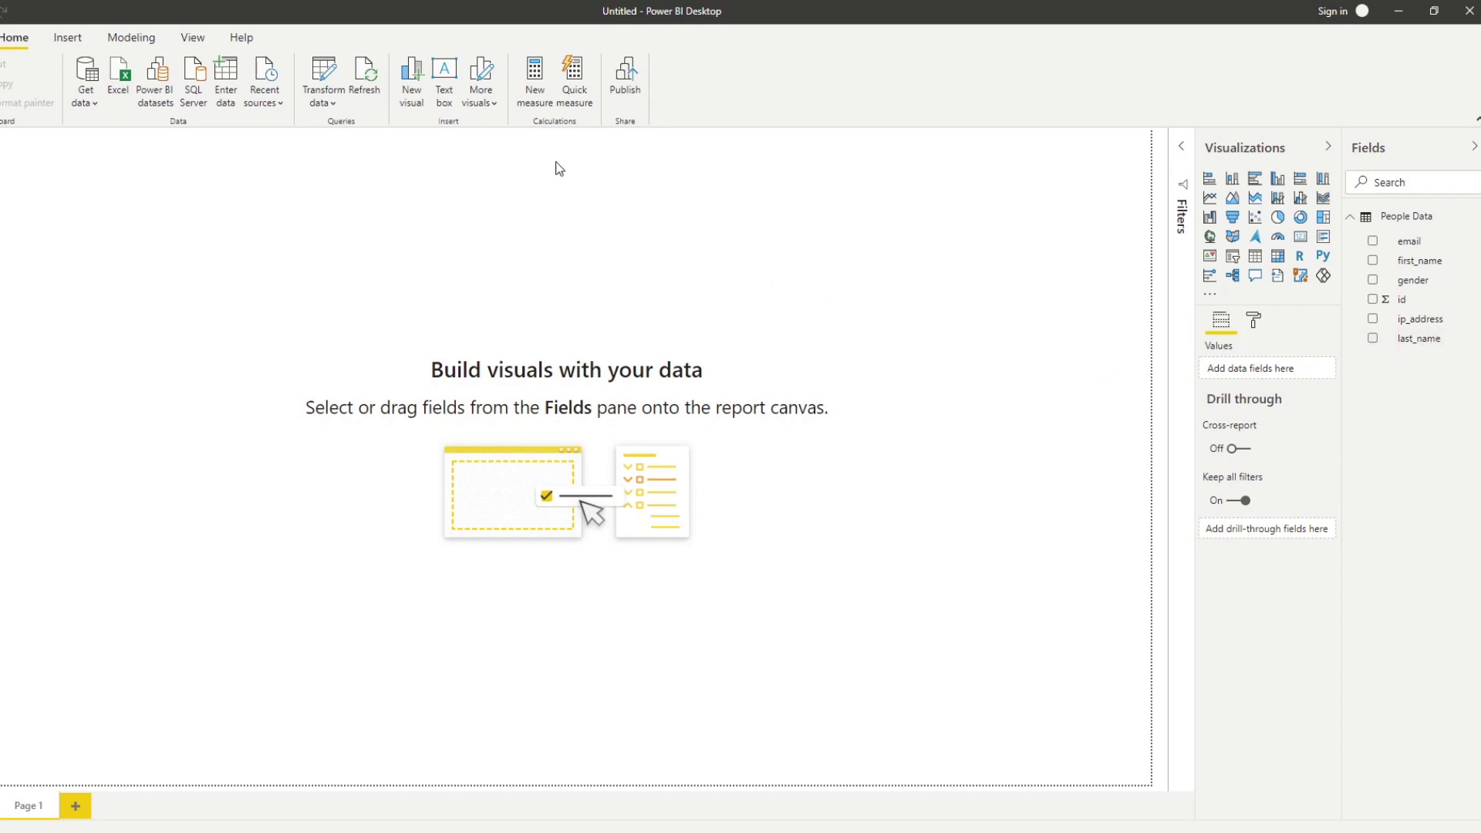
- Create a new measure from the Home ribbon and enlarge the formula bar text
click(534, 80)
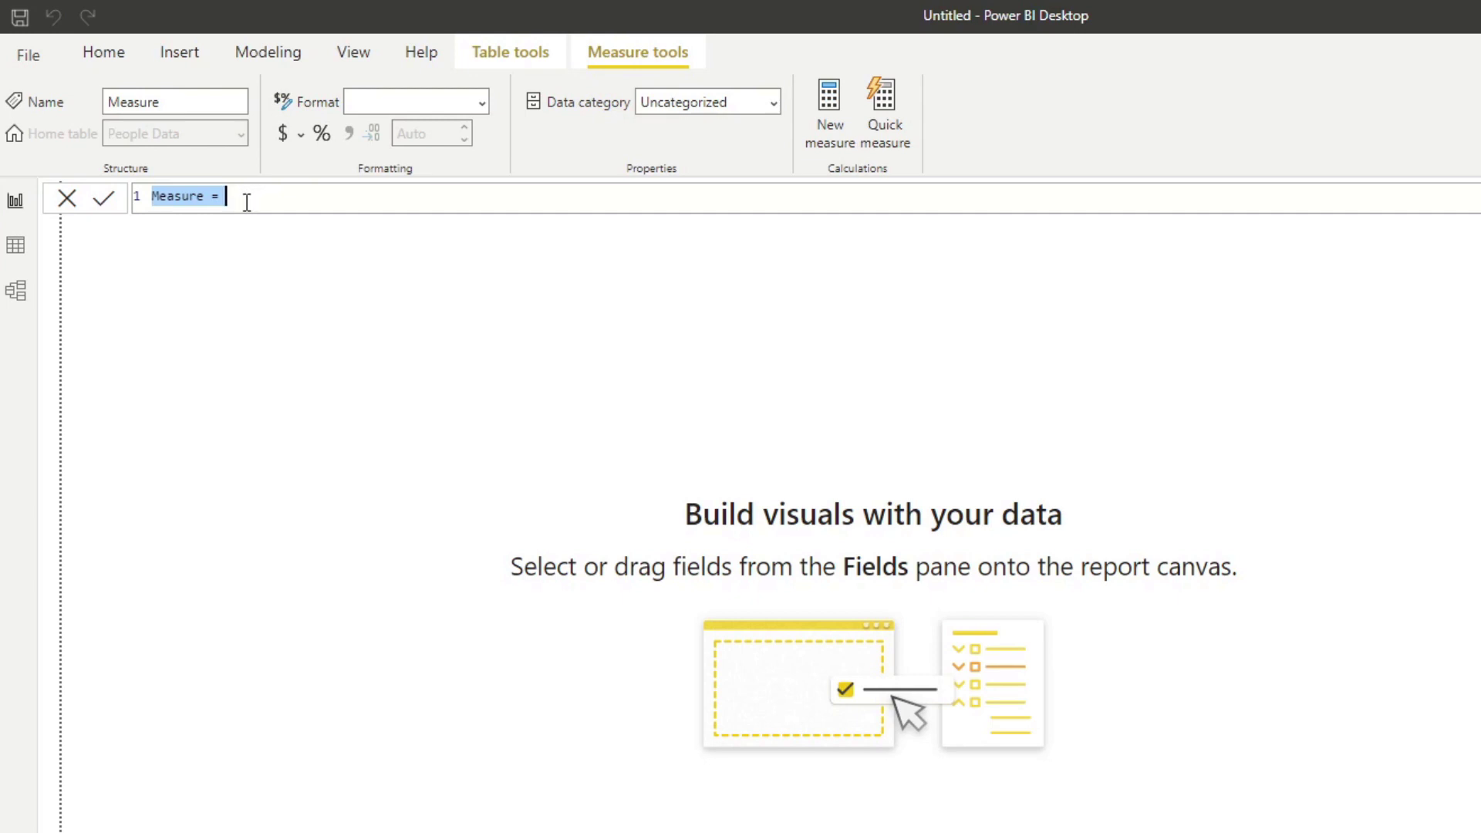
scroll(247, 203, up, 3)
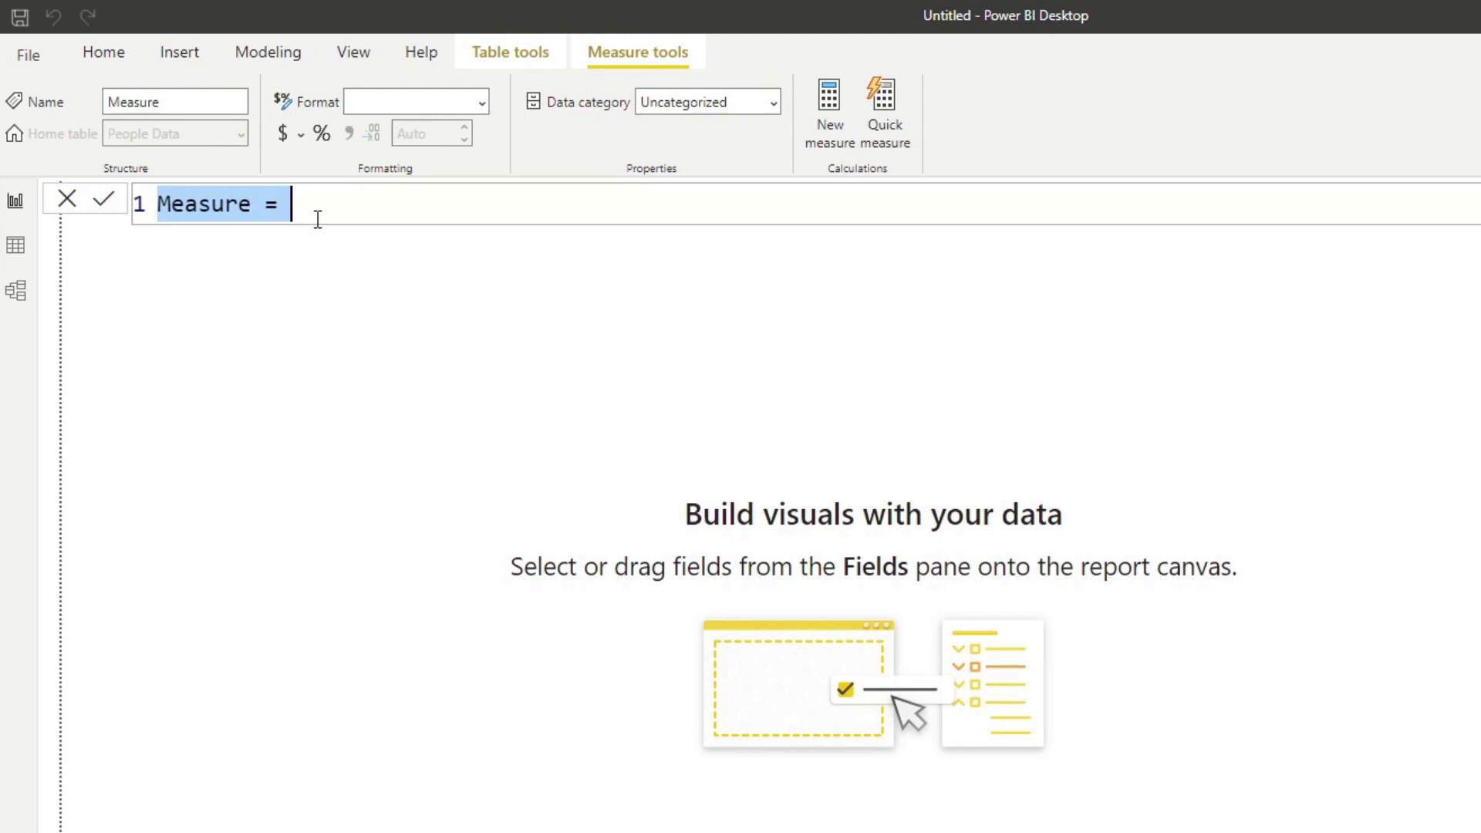
scroll(318, 219, up, 3)
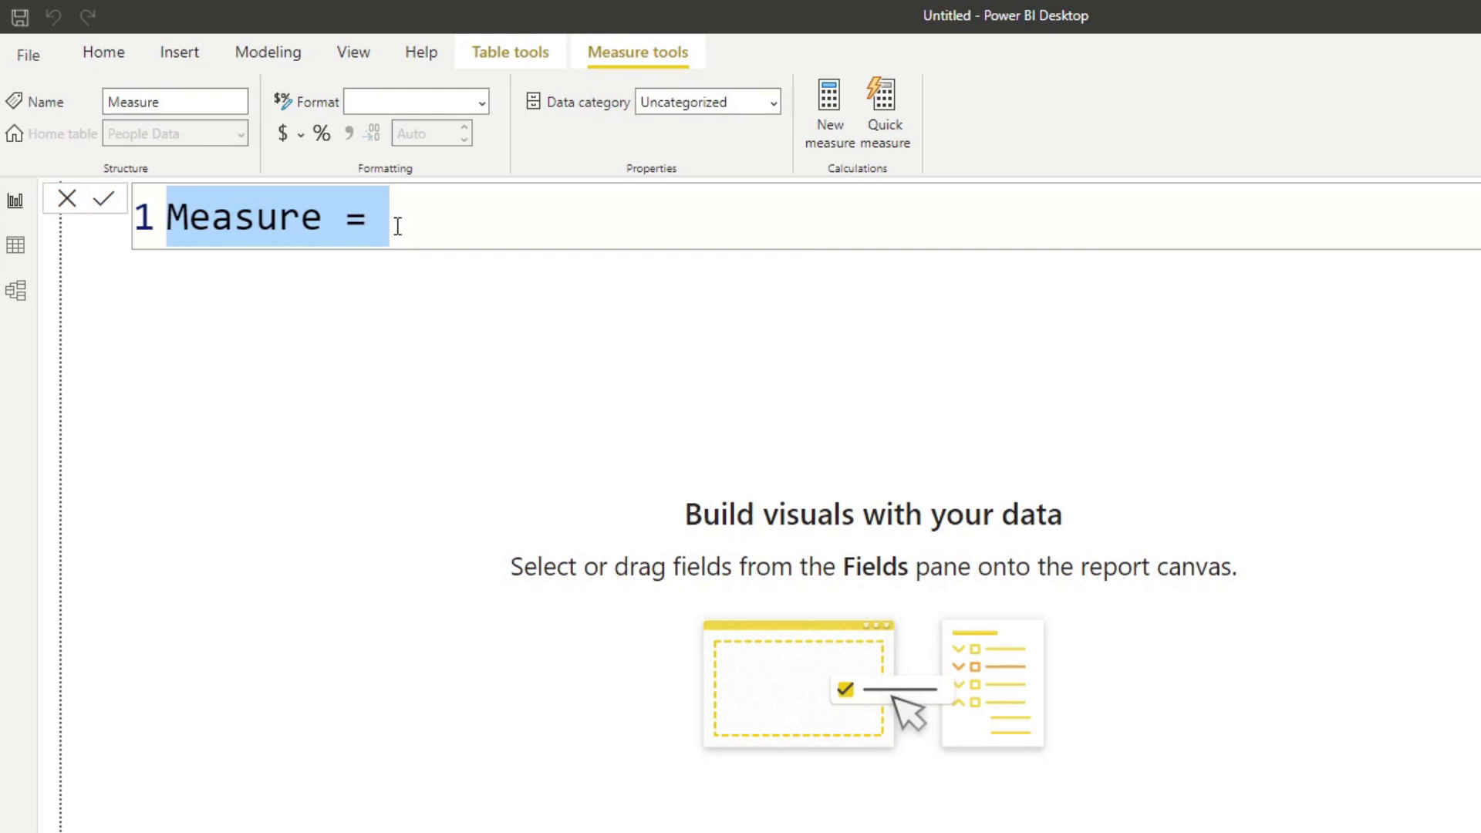
- Rename the measure to 'Count of People =' and begin the expression with C
text(Coun)
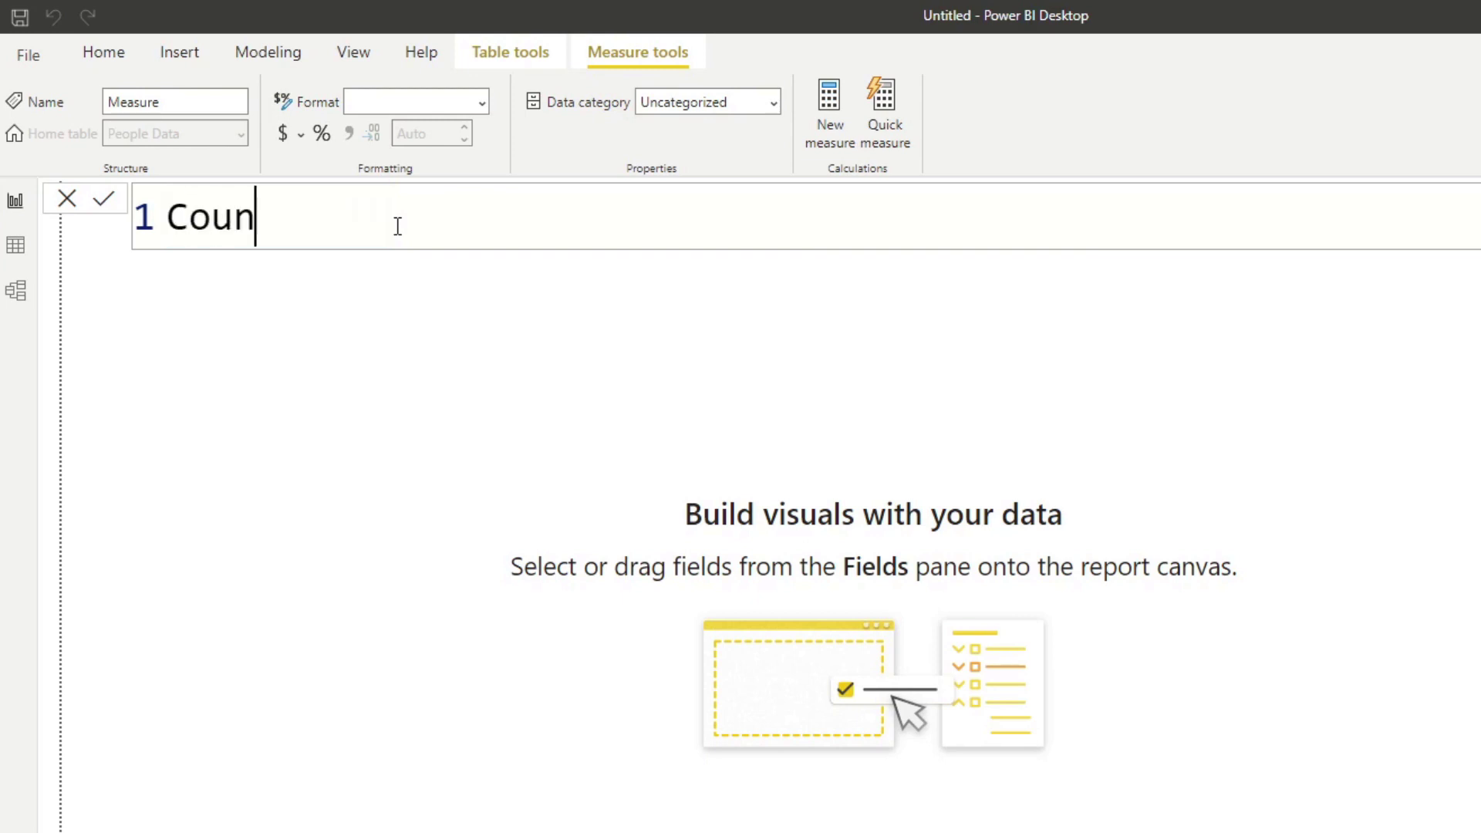
text(t of Peopl)
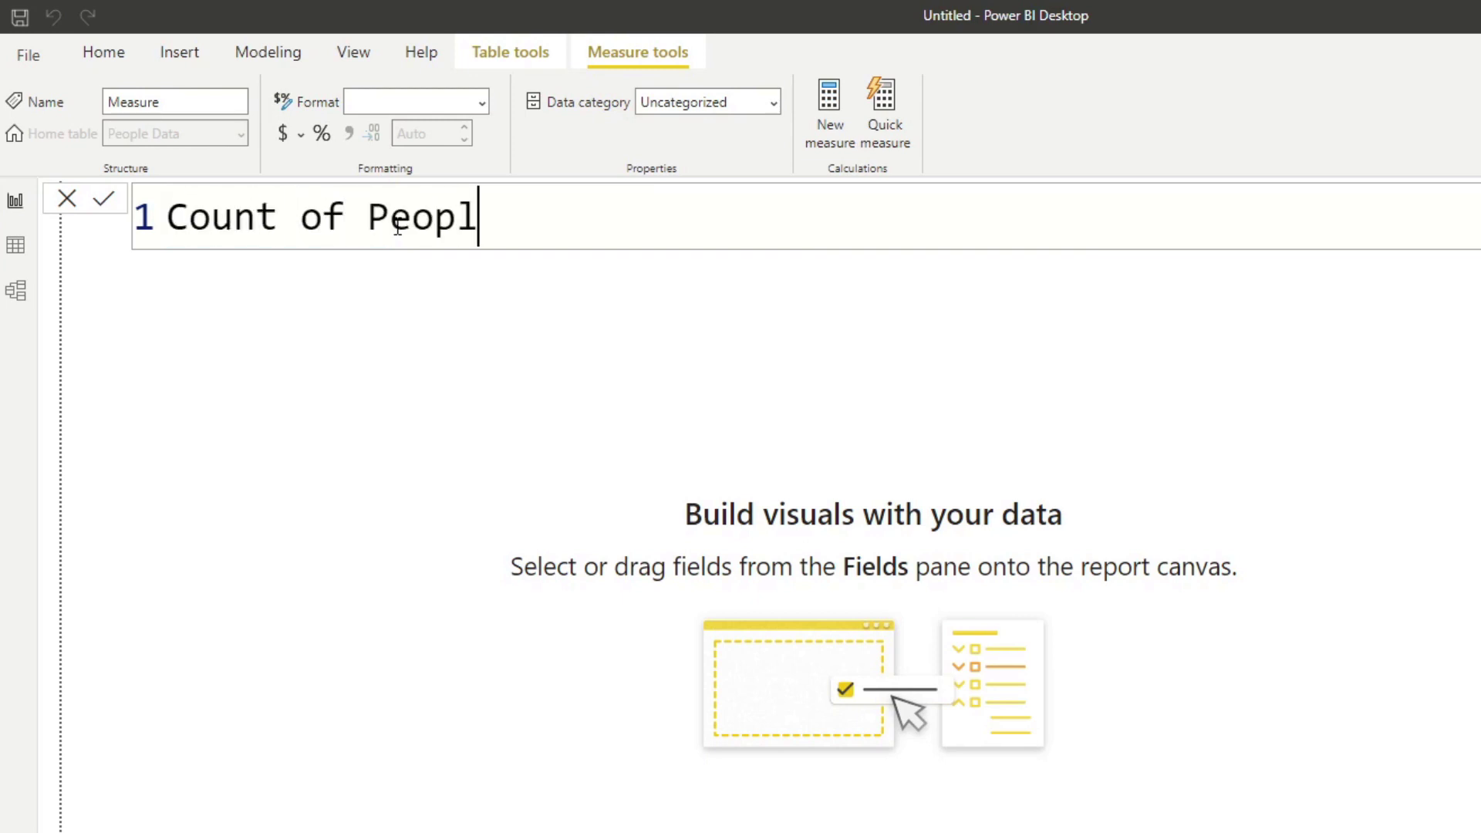
text(e =)
text(C)
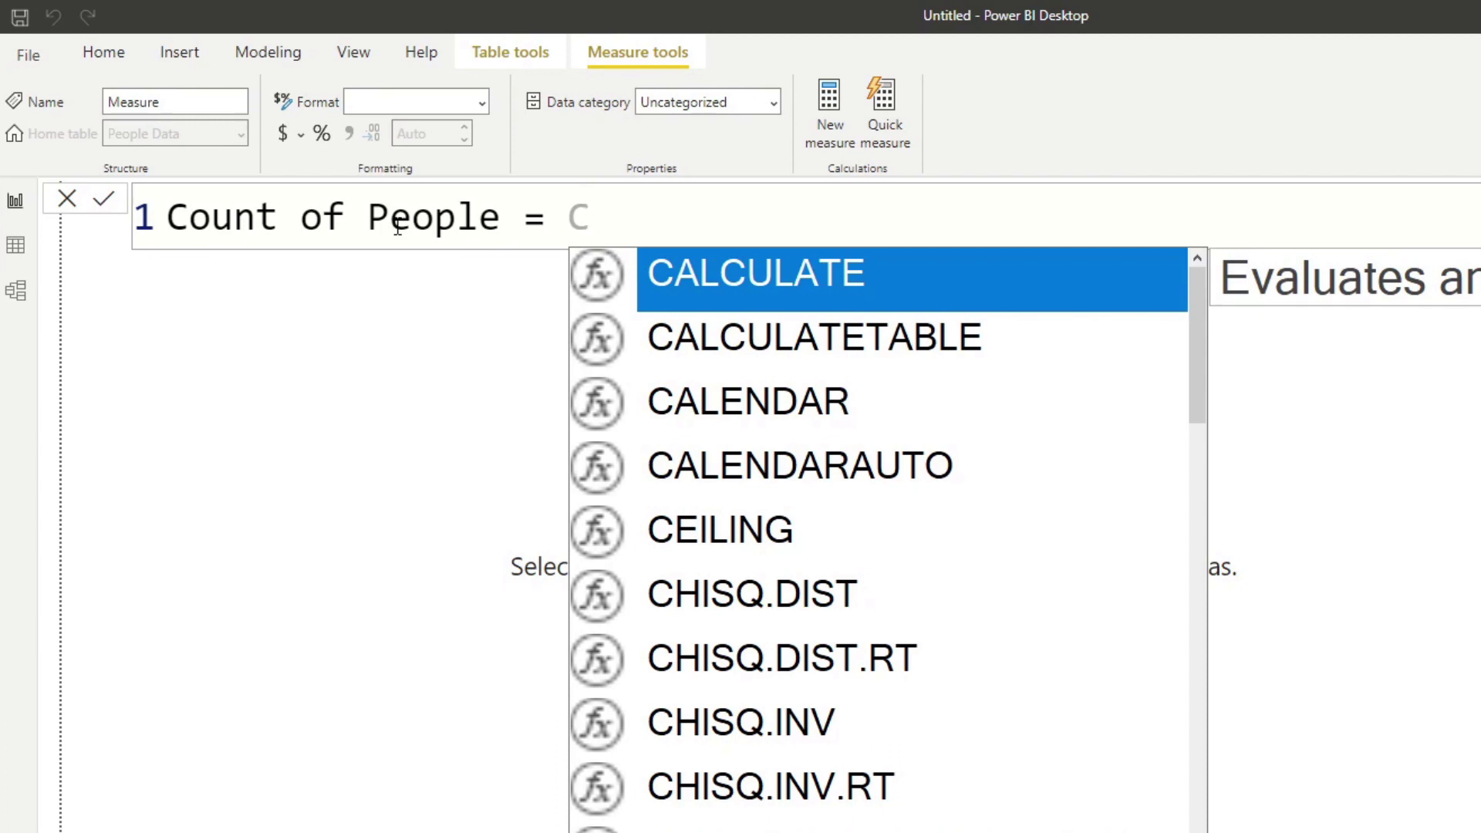
- Extend the formula to 'Count of People = COUNT('
text(OUN)
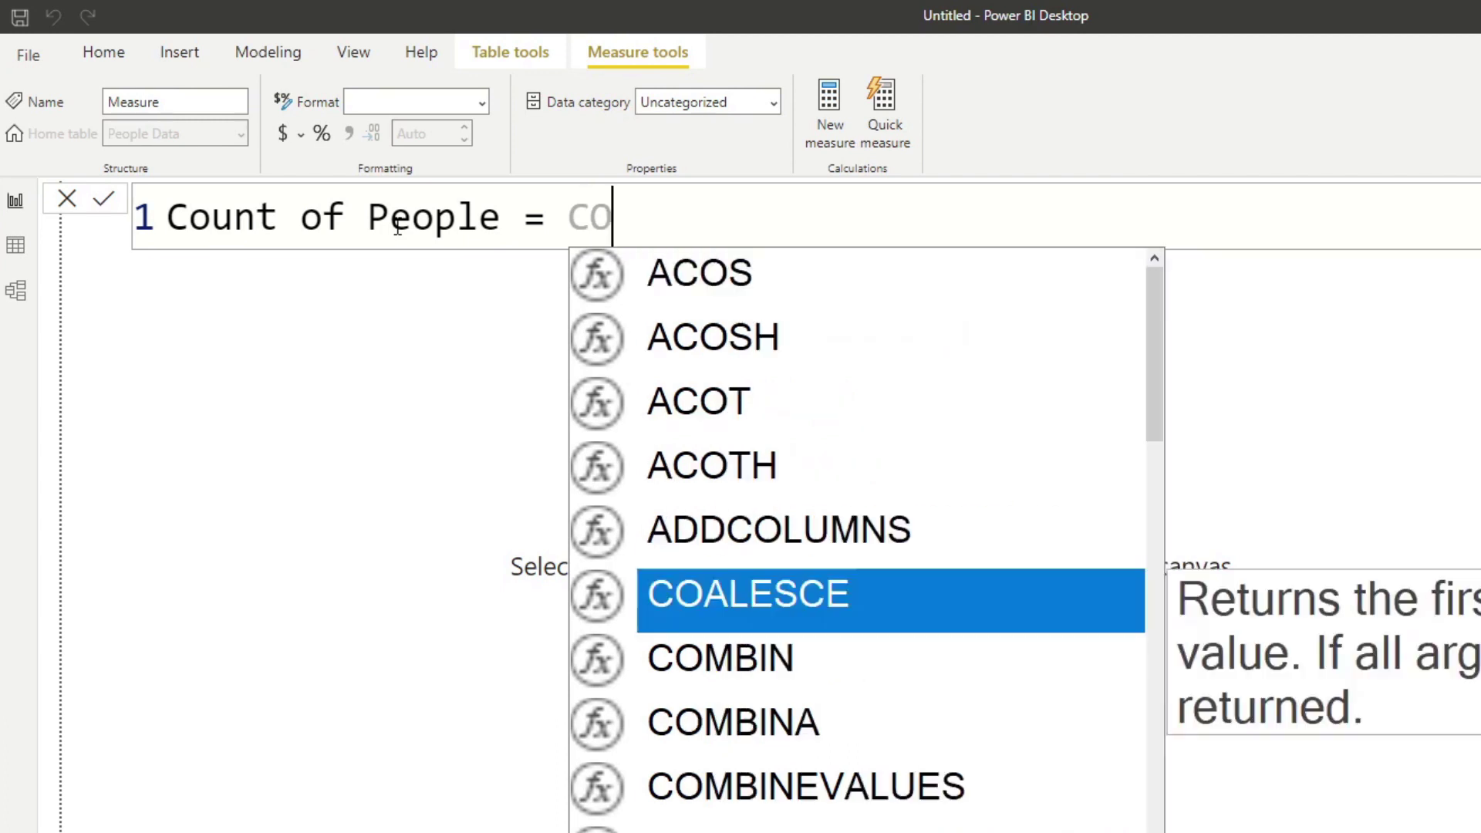
text(T)
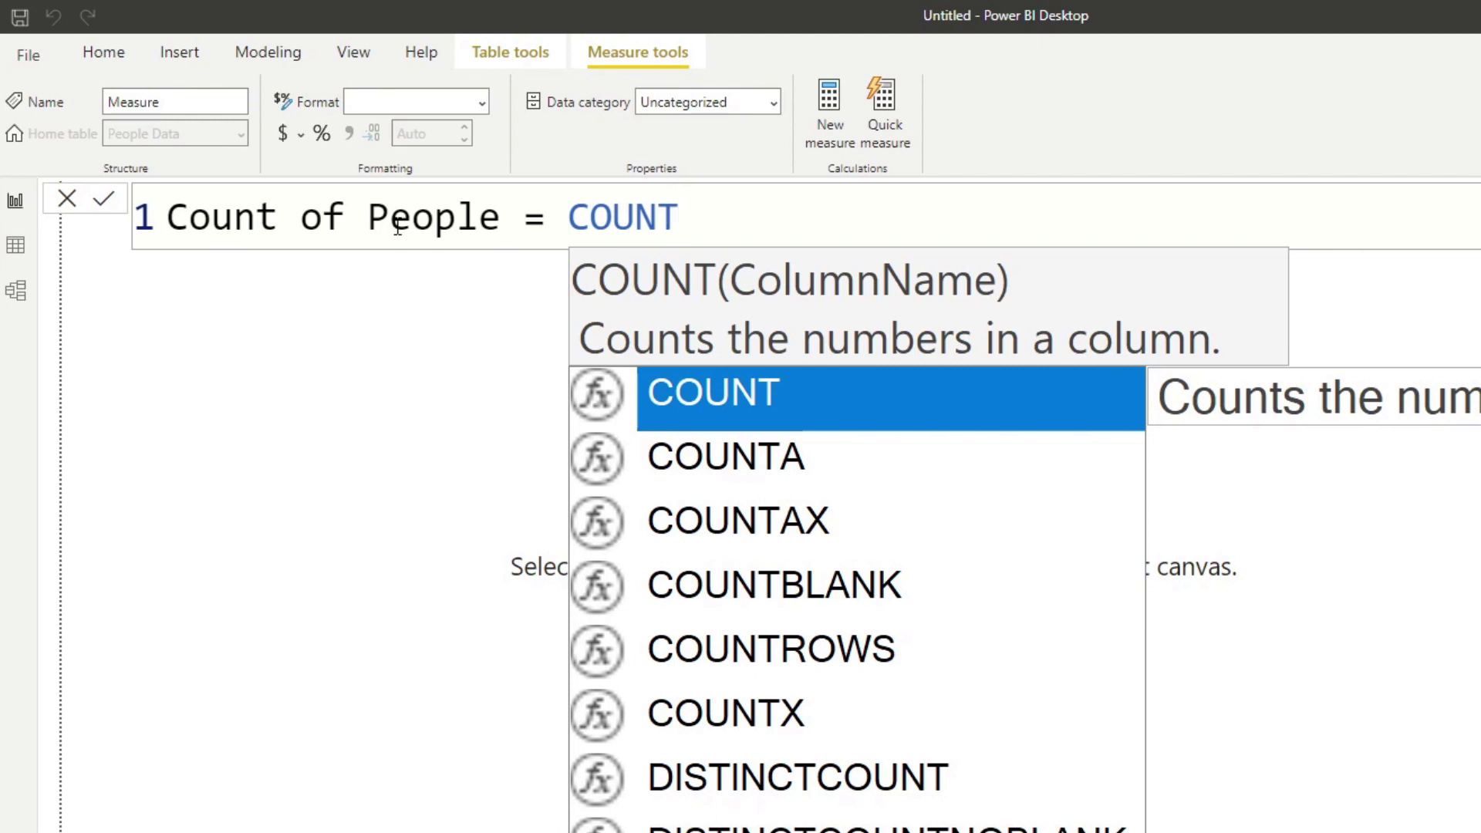
text(()
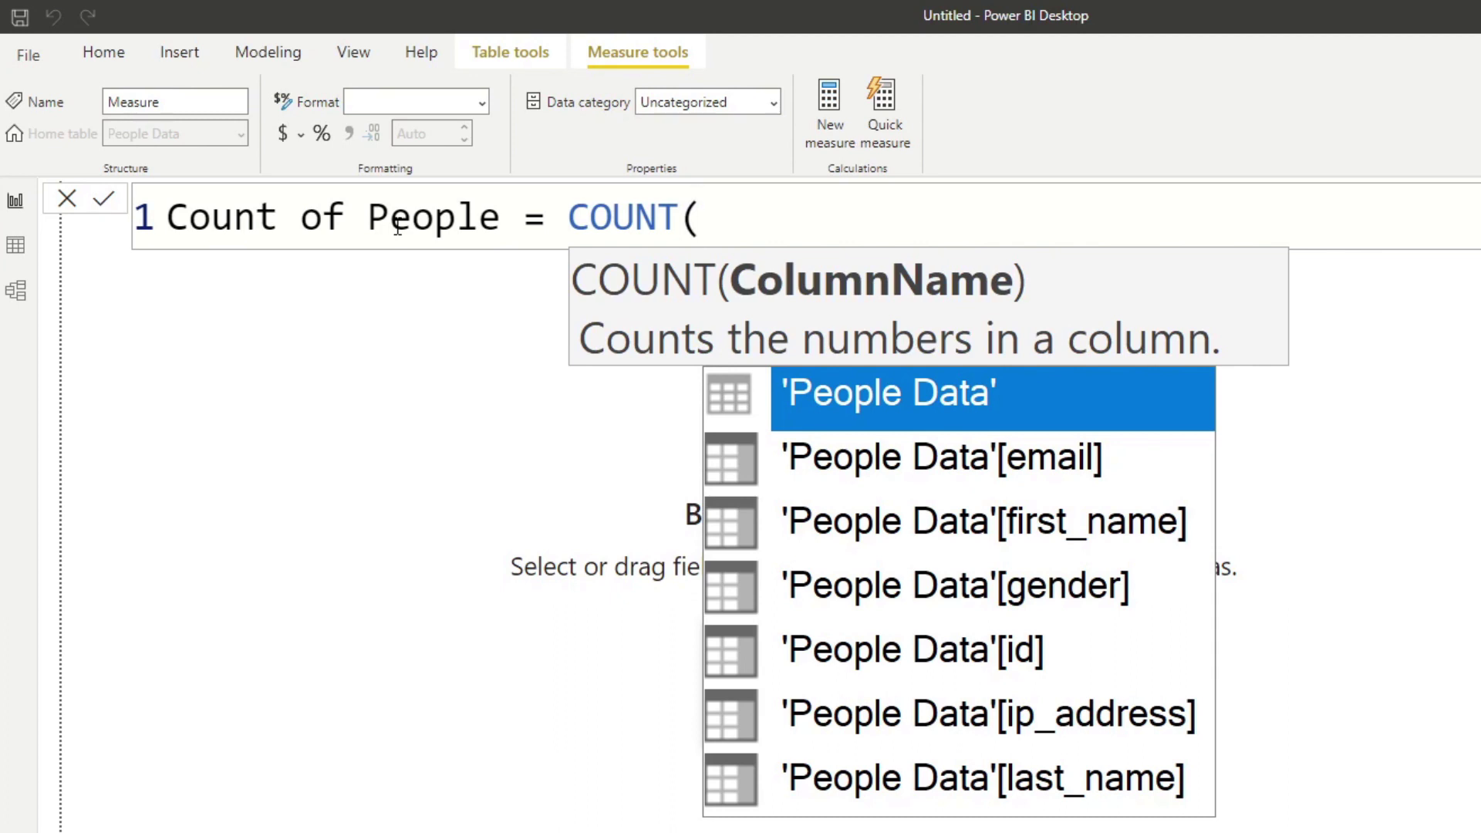
- Complete the formula as COUNT('People Data'[id]), choosing id from the suggestions
key(Down)
key(Down)
key(Down)
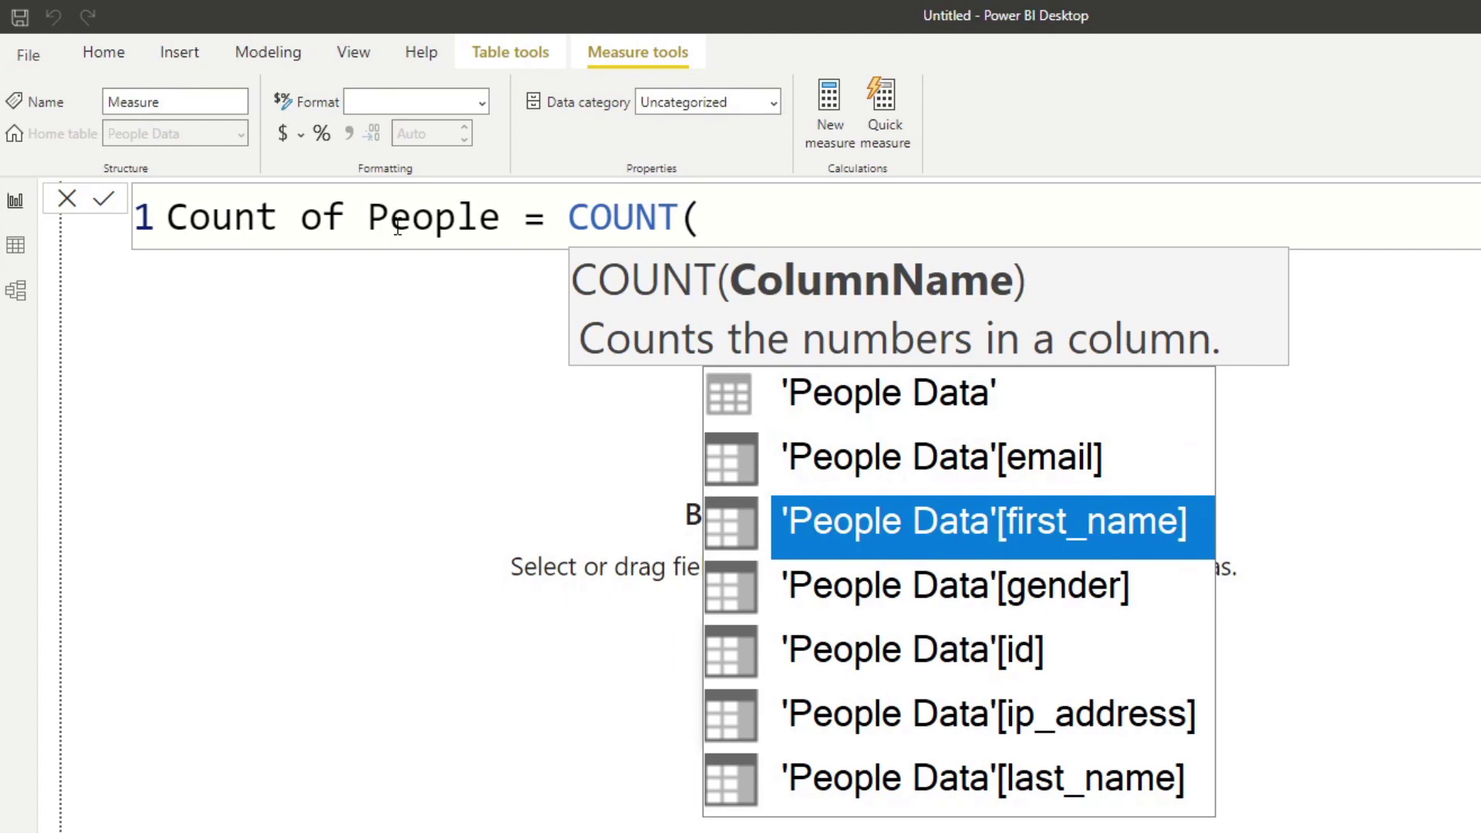
key(Down)
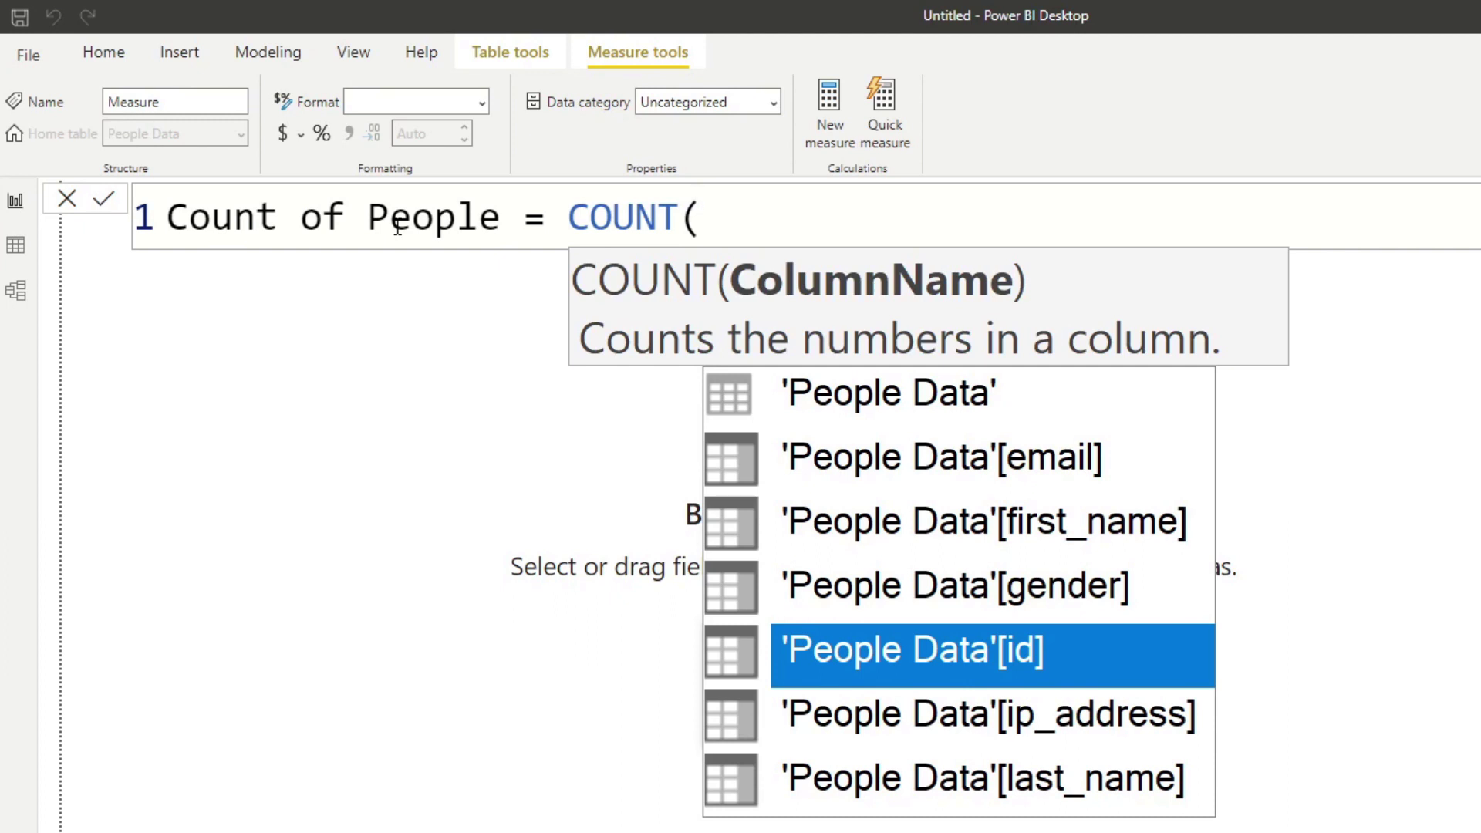
key(Up)
key(Down)
key(Tab)
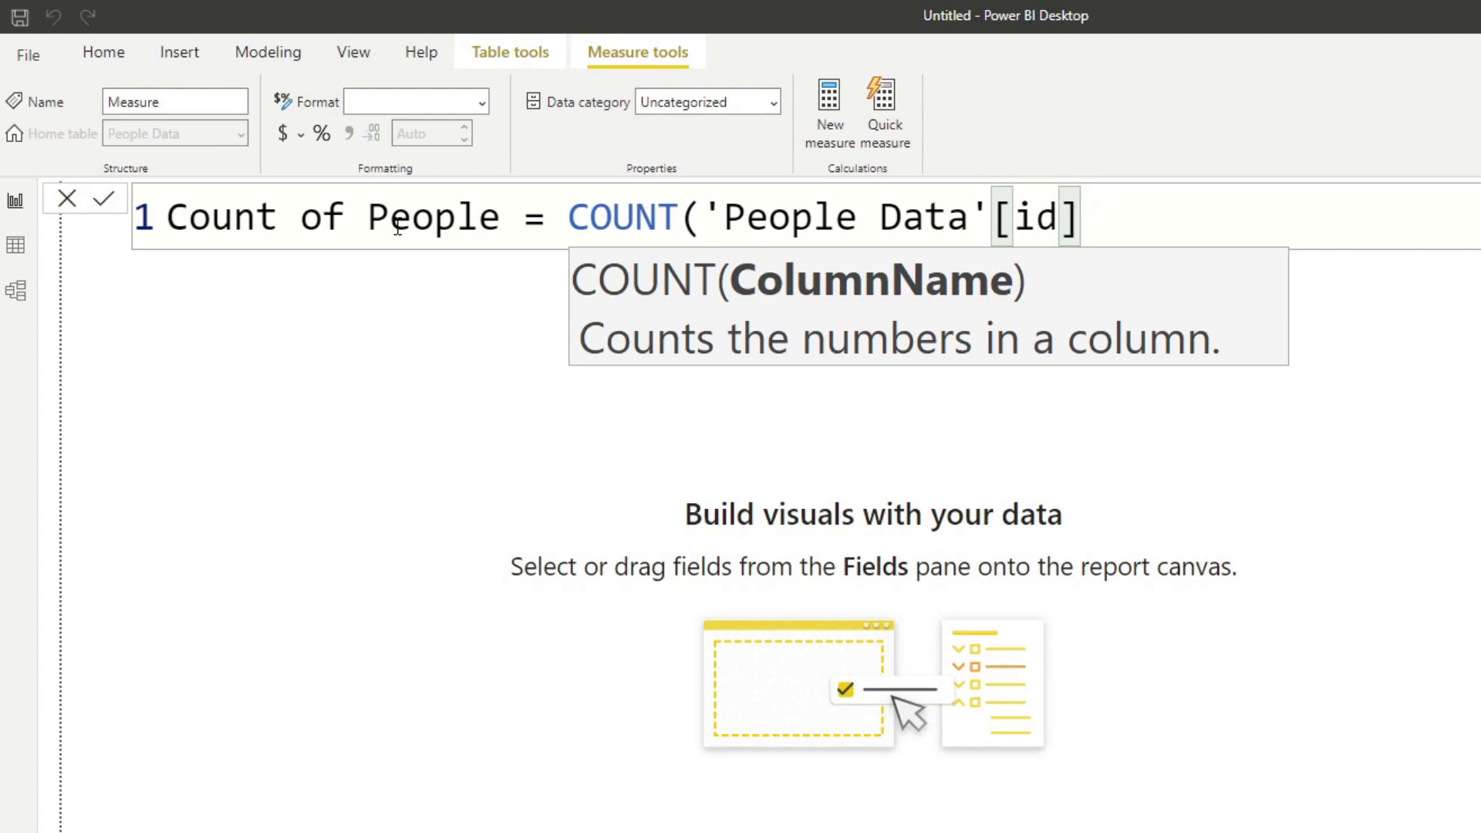
text())
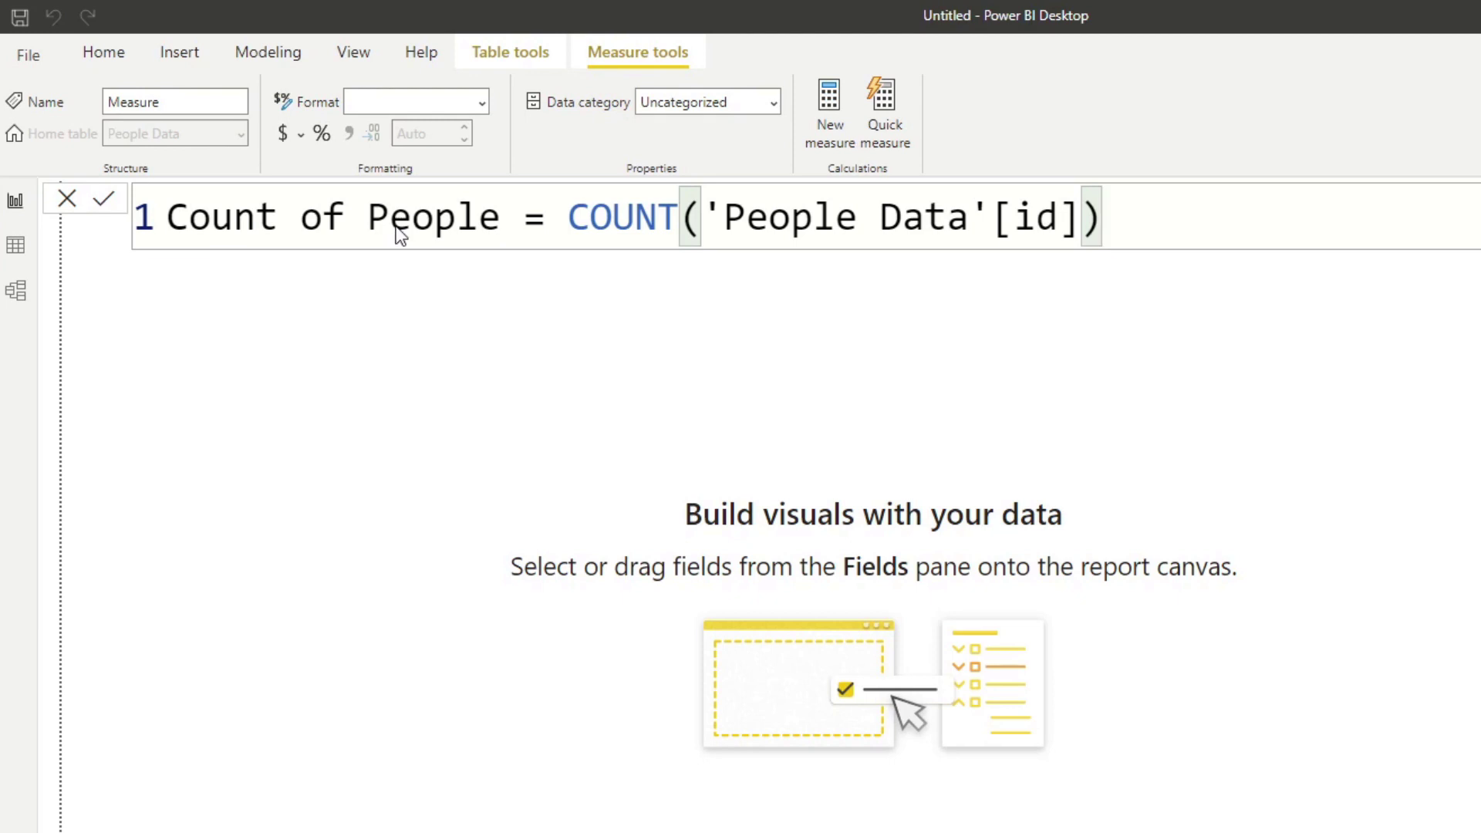
- Commit Count of People and place it on the report as a card showing 1000
key(Return)
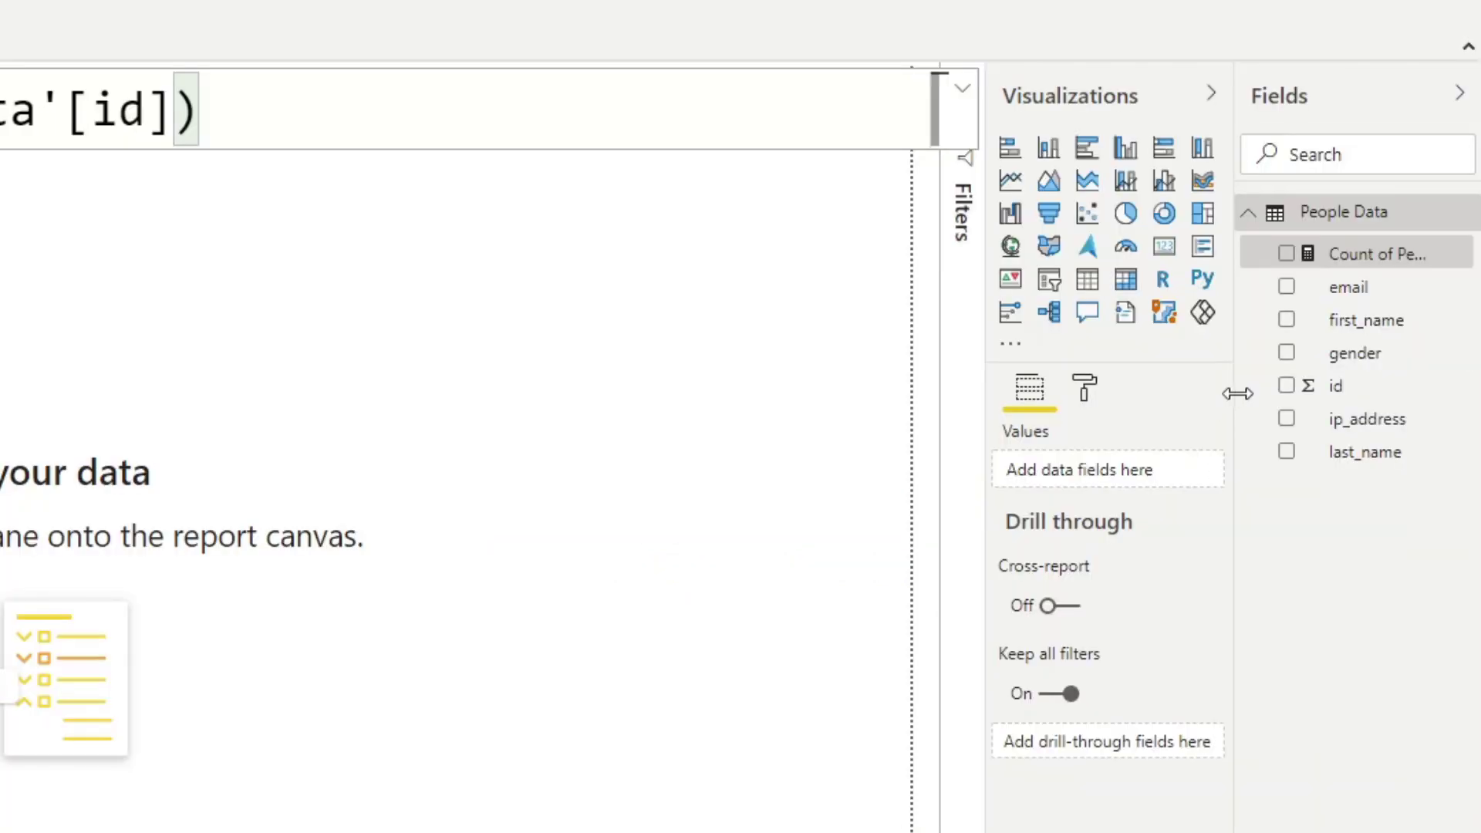
drag(1403, 321, 1389, 332)
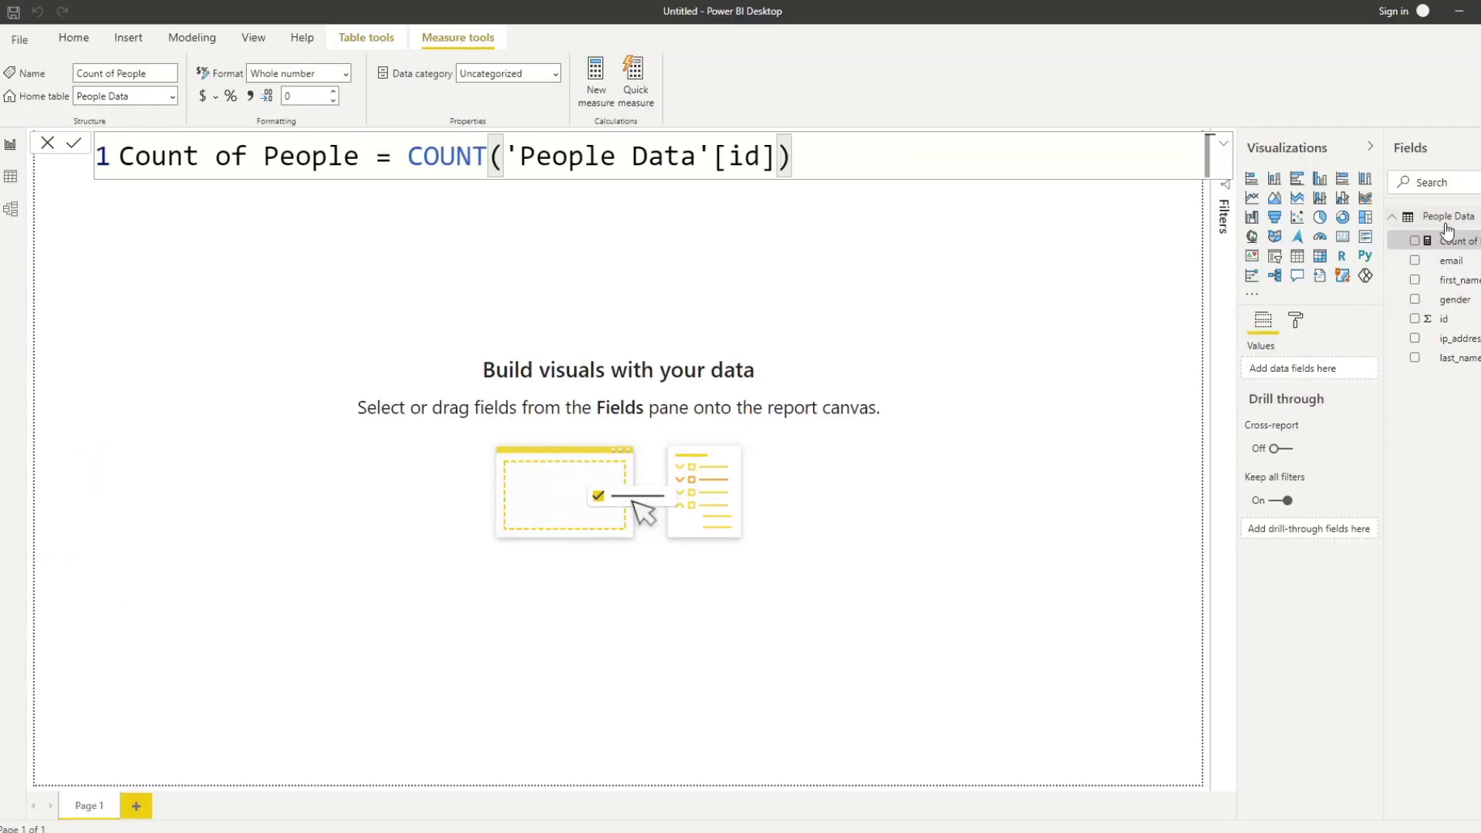
drag(1449, 238, 726, 423)
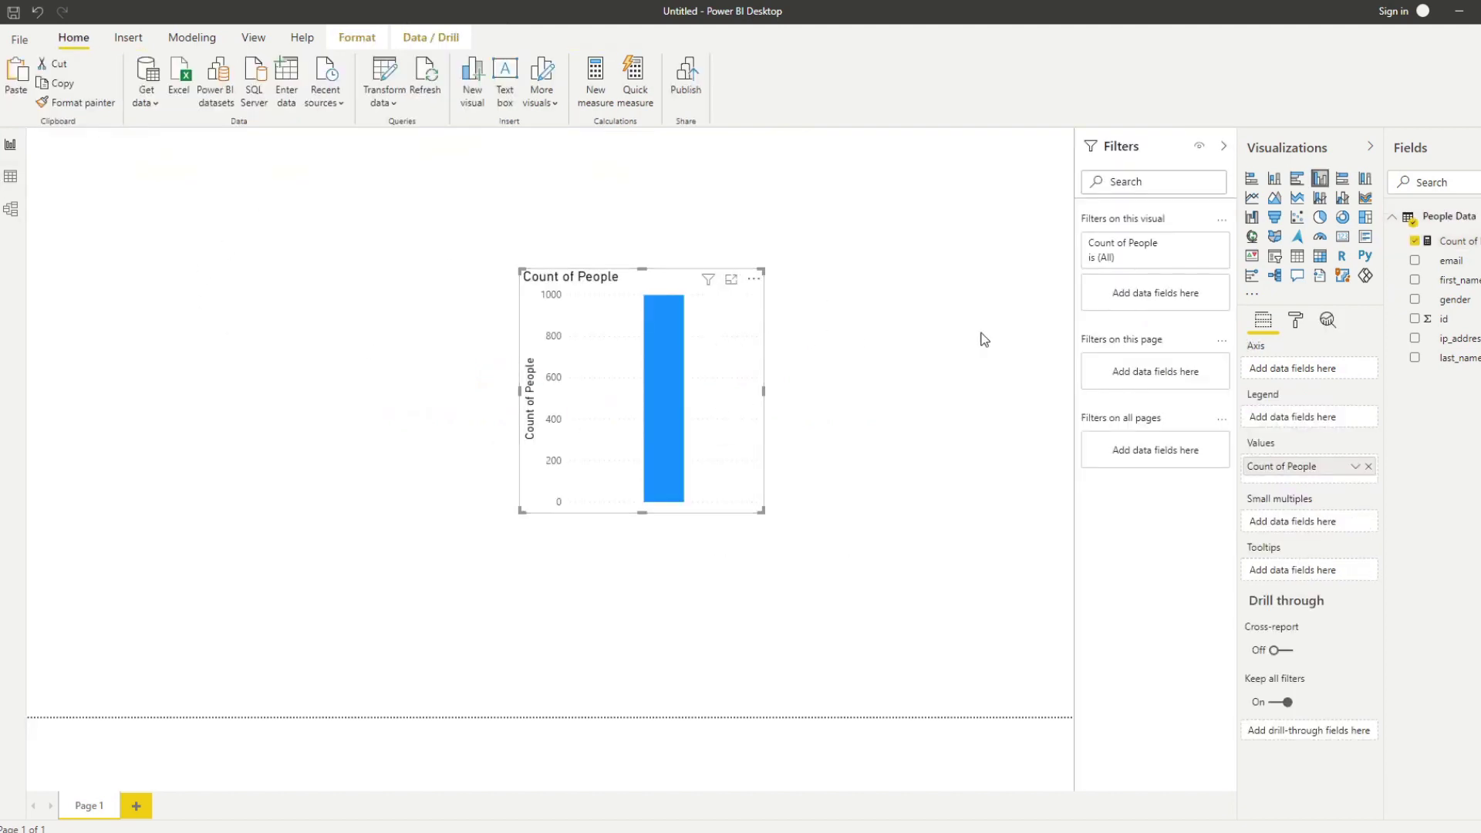
click(1343, 240)
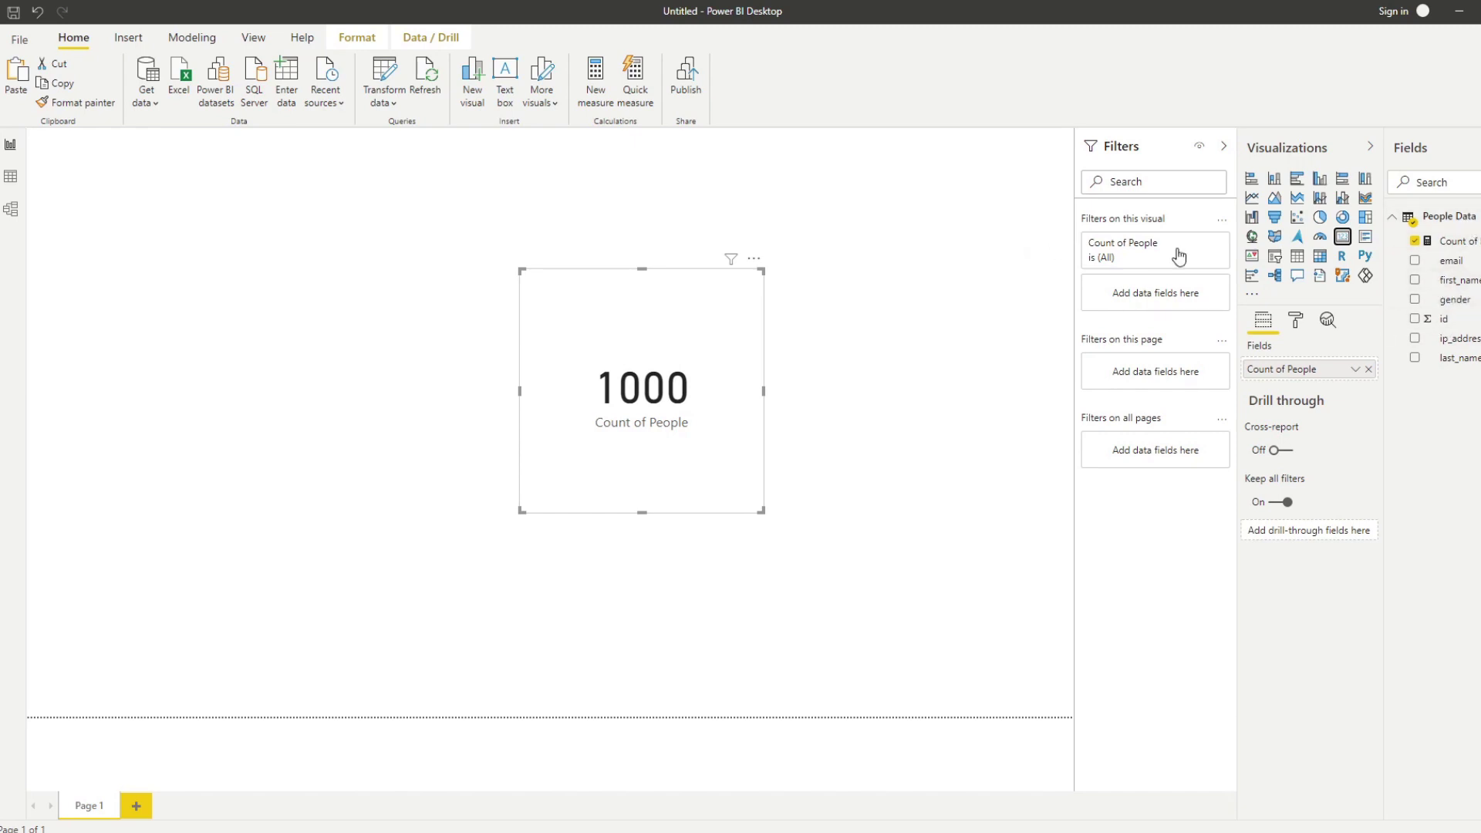
- Turn the card into a table, reposition and shorten it, and add gender to it
click(1297, 257)
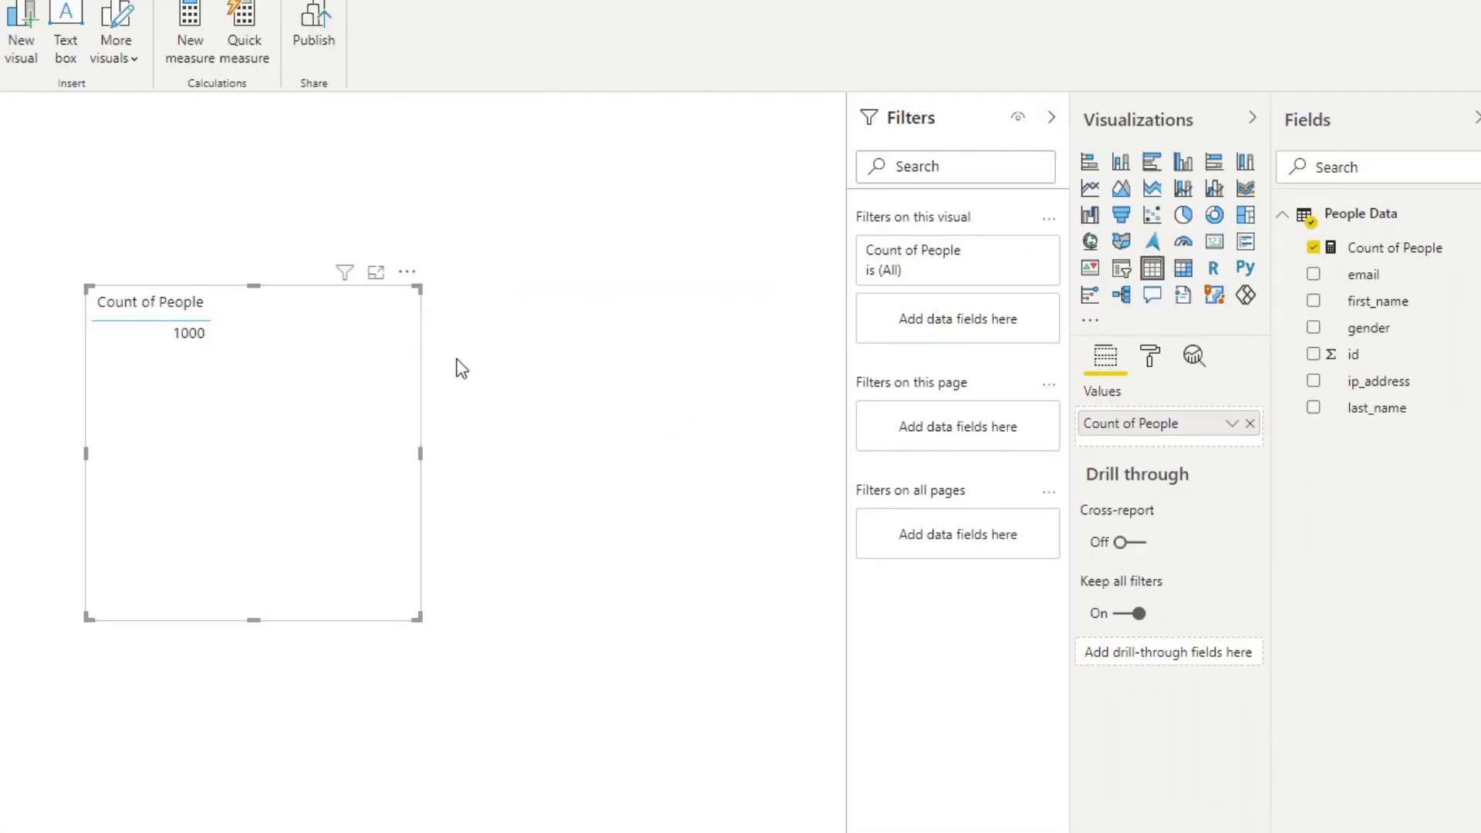
drag(318, 289, 602, 365)
drag(516, 689, 544, 642)
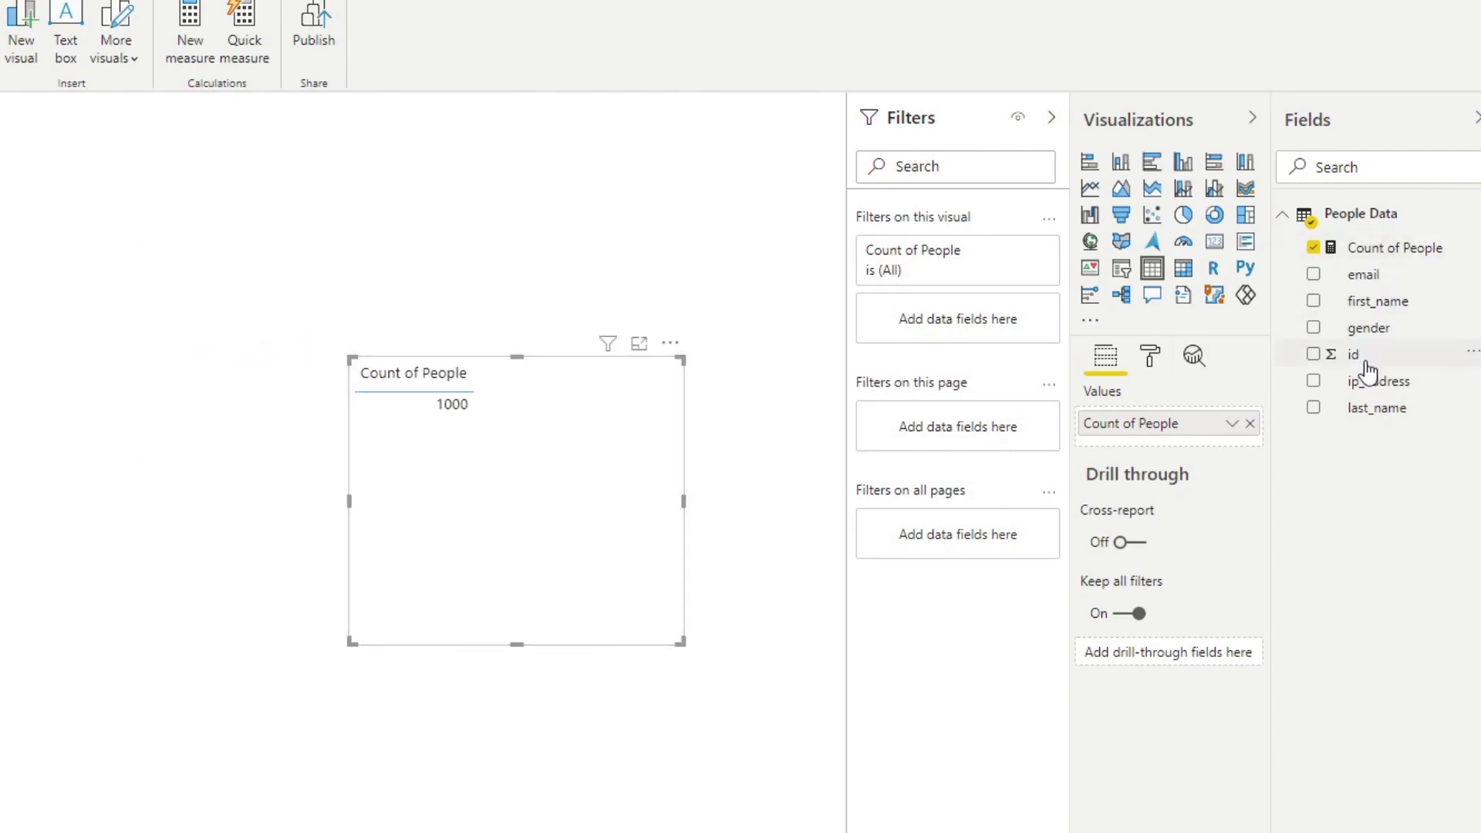
drag(1378, 332, 1191, 425)
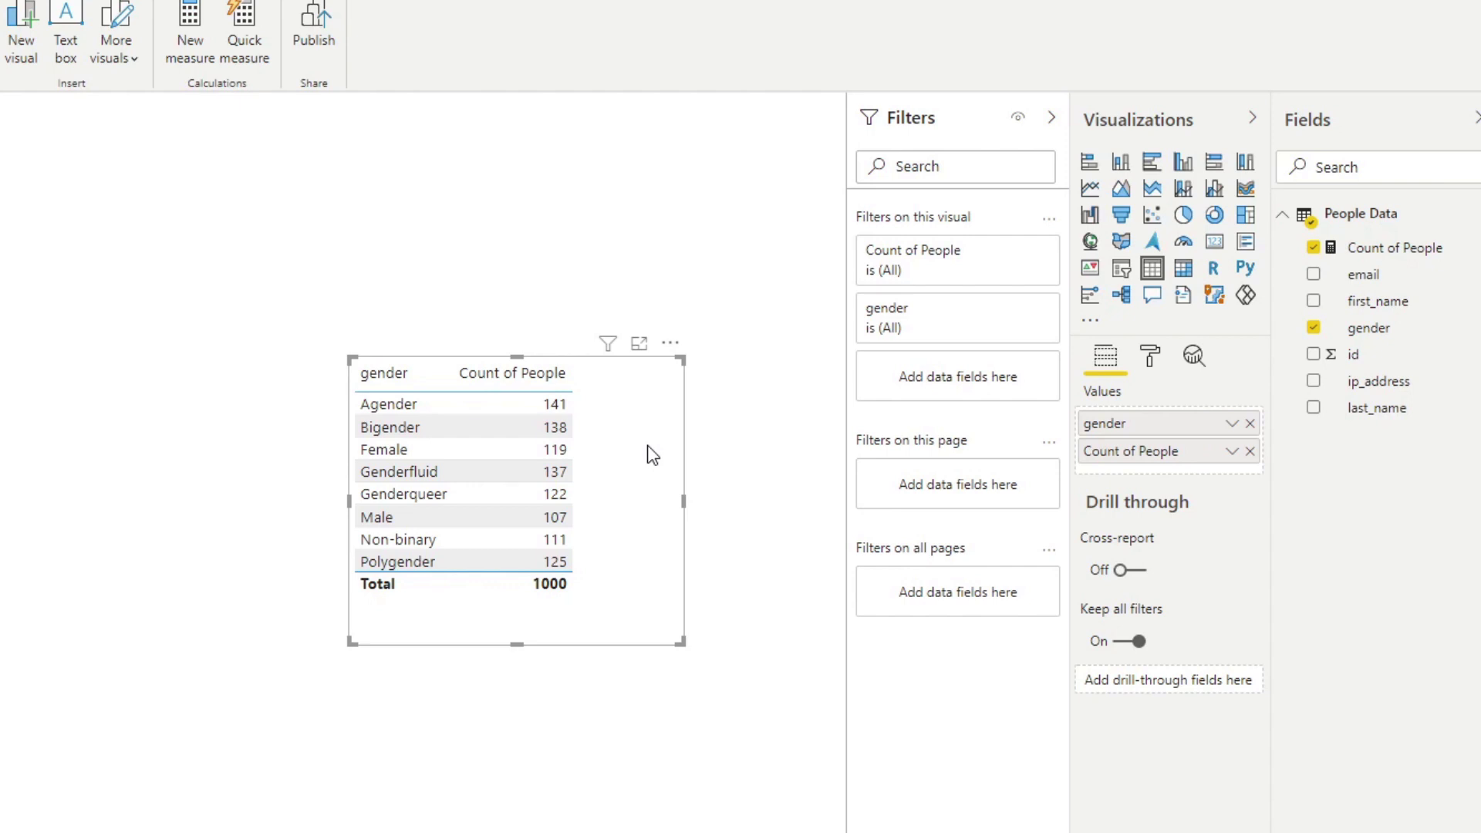
click(552, 409)
click(412, 405)
click(540, 408)
click(427, 405)
click(538, 404)
click(543, 410)
click(405, 404)
click(487, 409)
click(423, 409)
click(529, 409)
click(435, 405)
click(492, 402)
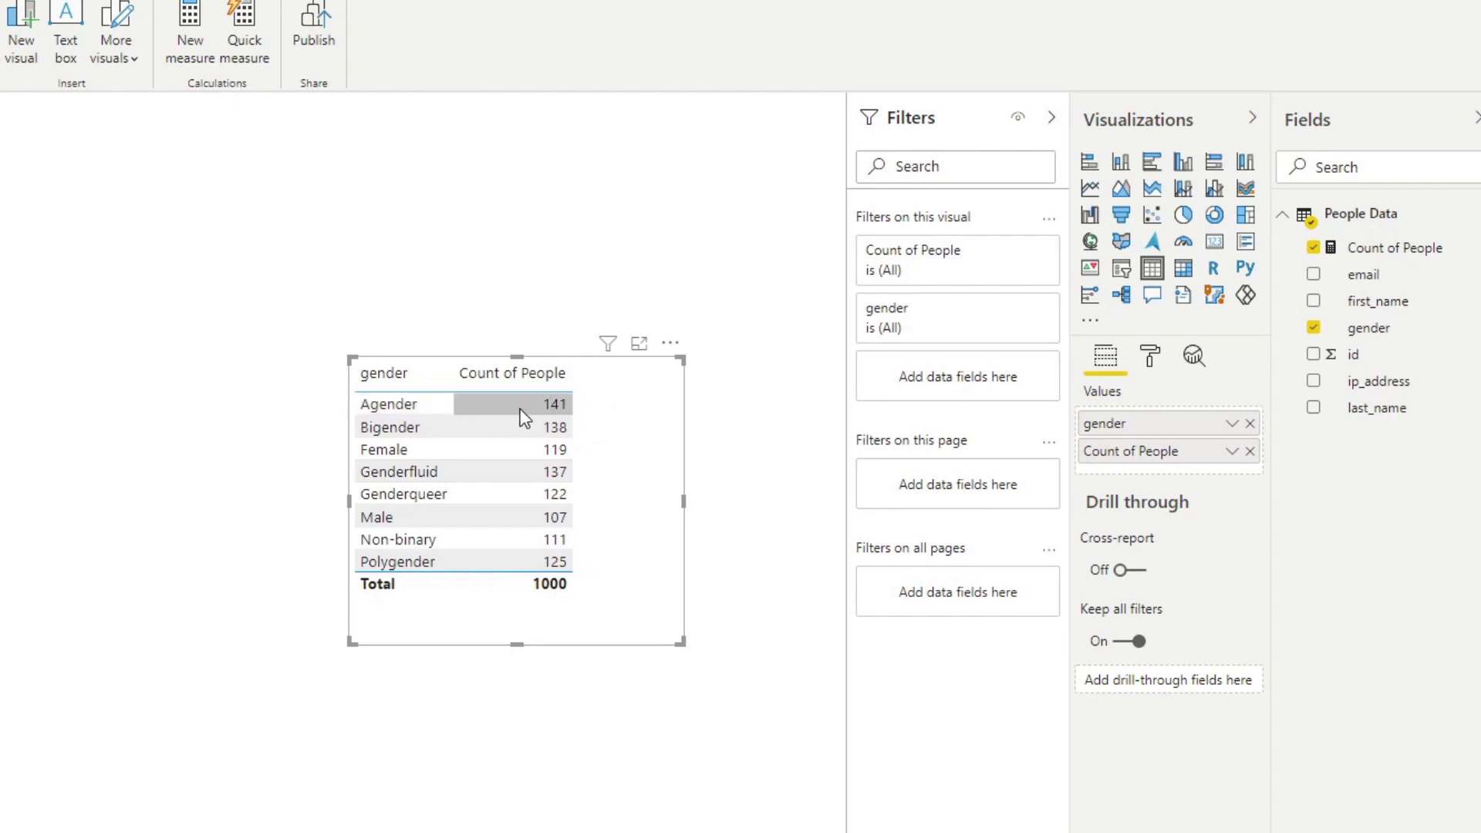
click(434, 407)
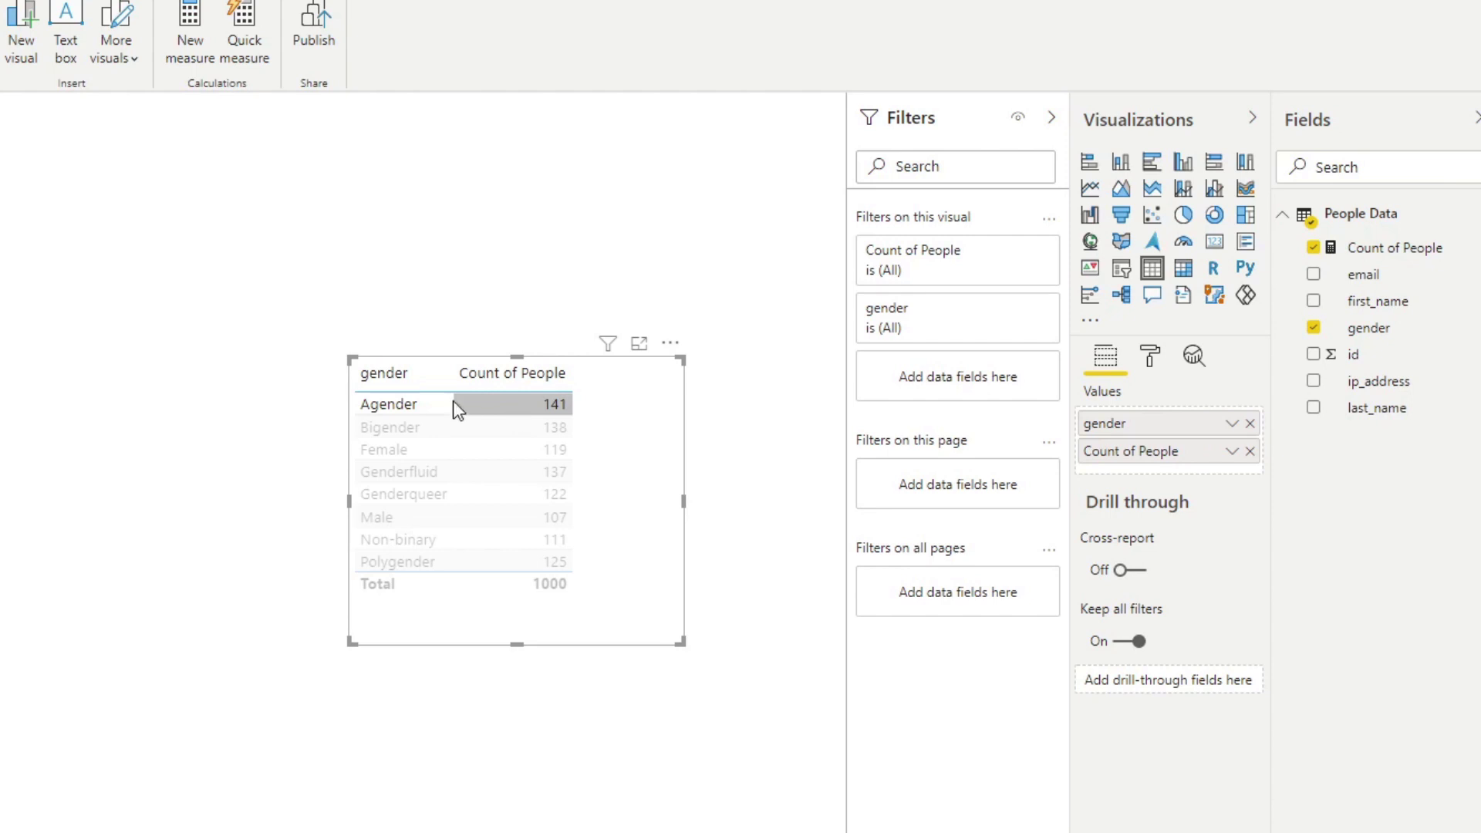
click(554, 426)
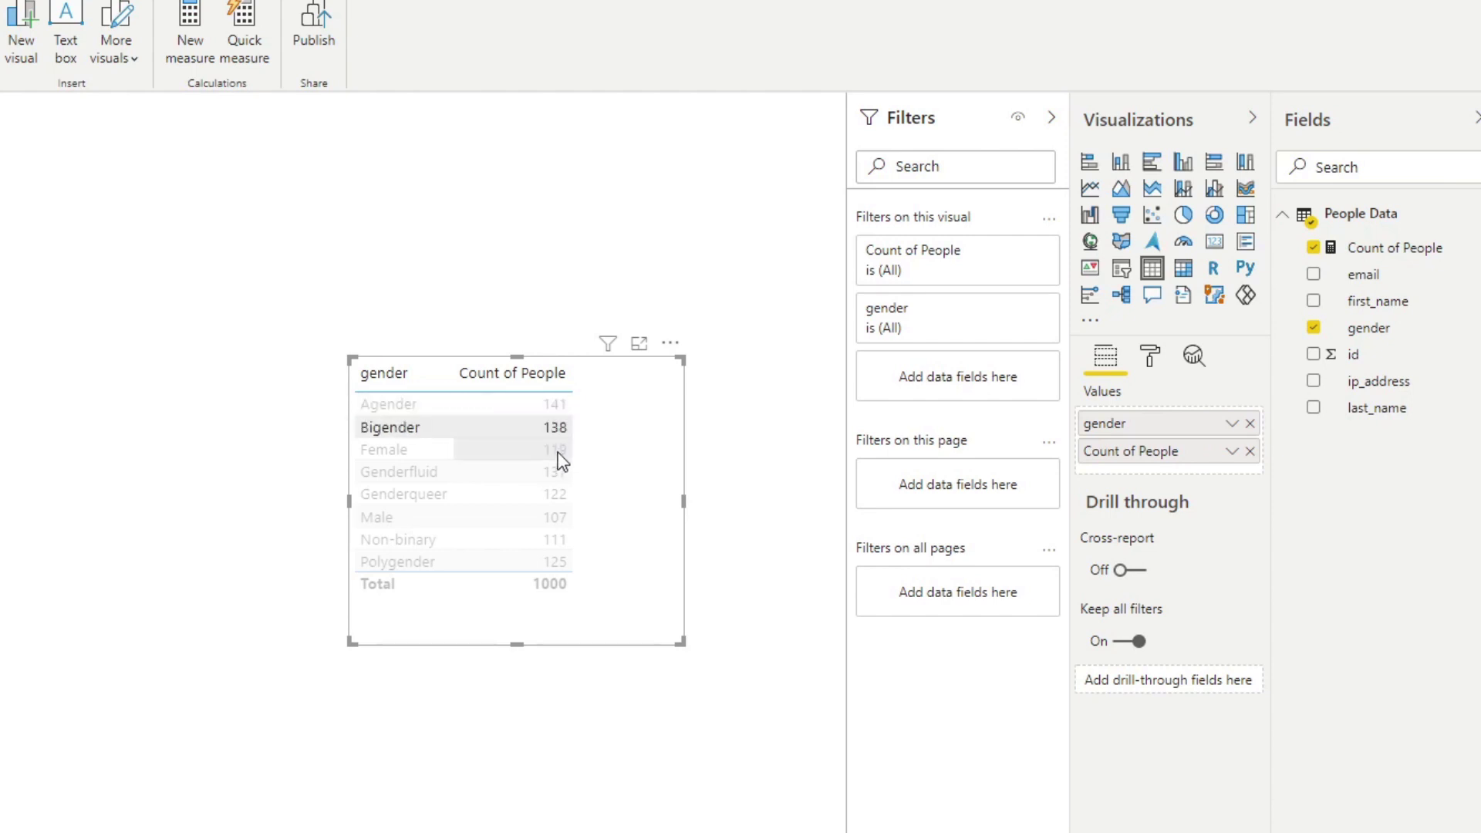
click(558, 454)
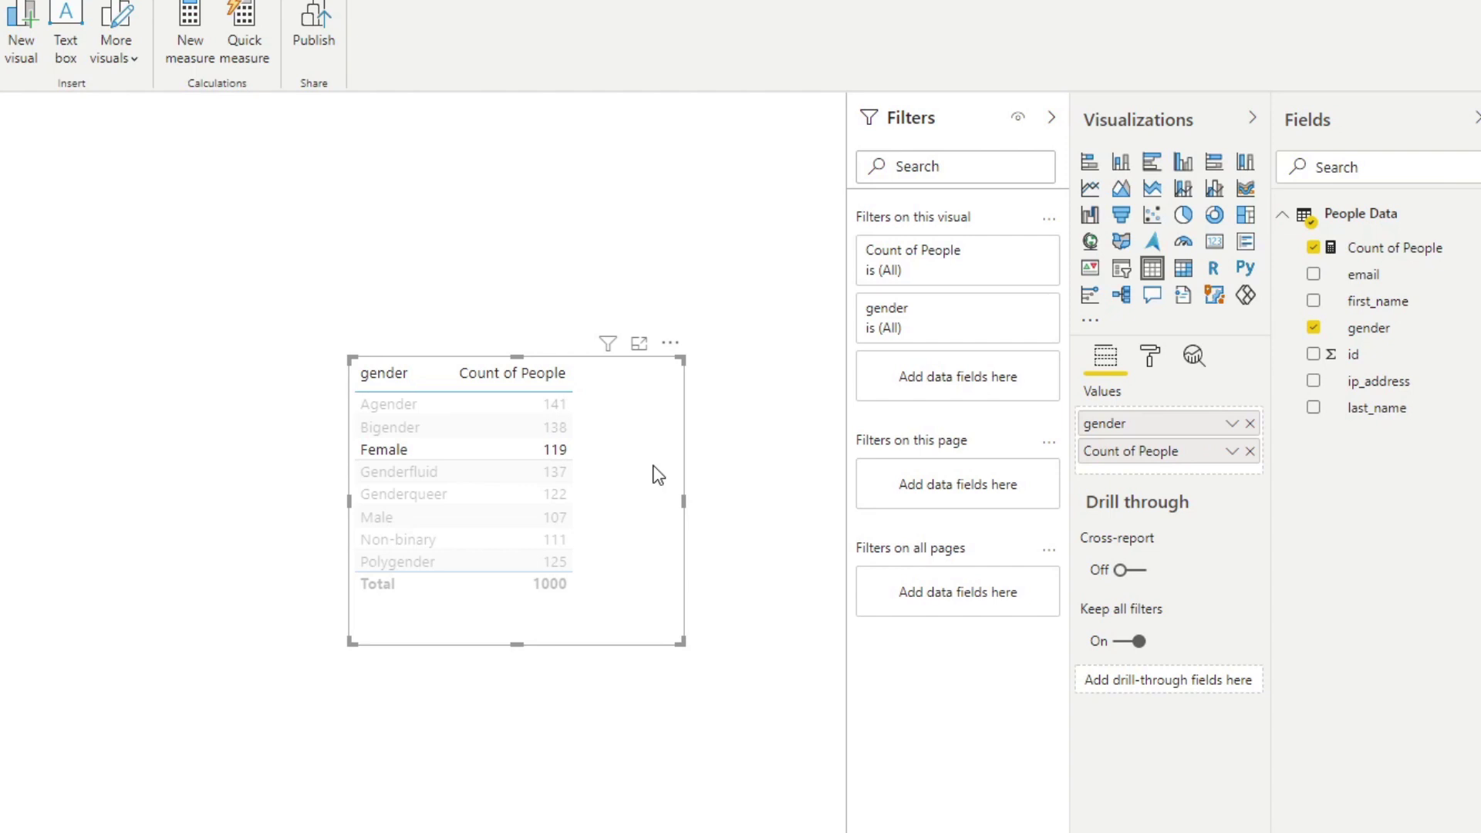
- Clear the table's row highlight and add a new measure from the People Data table's menu
click(375, 461)
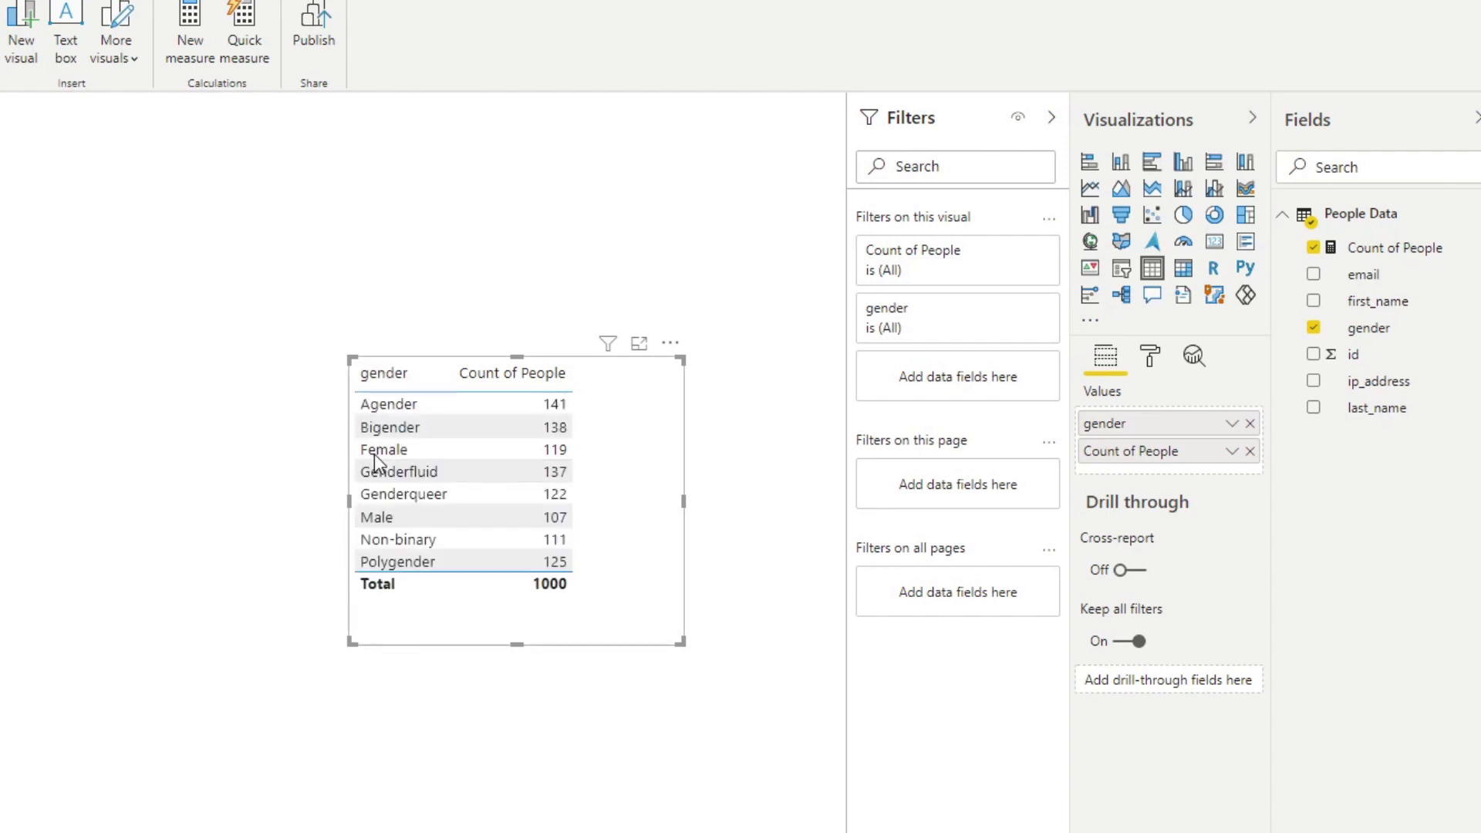
right_click(1357, 219)
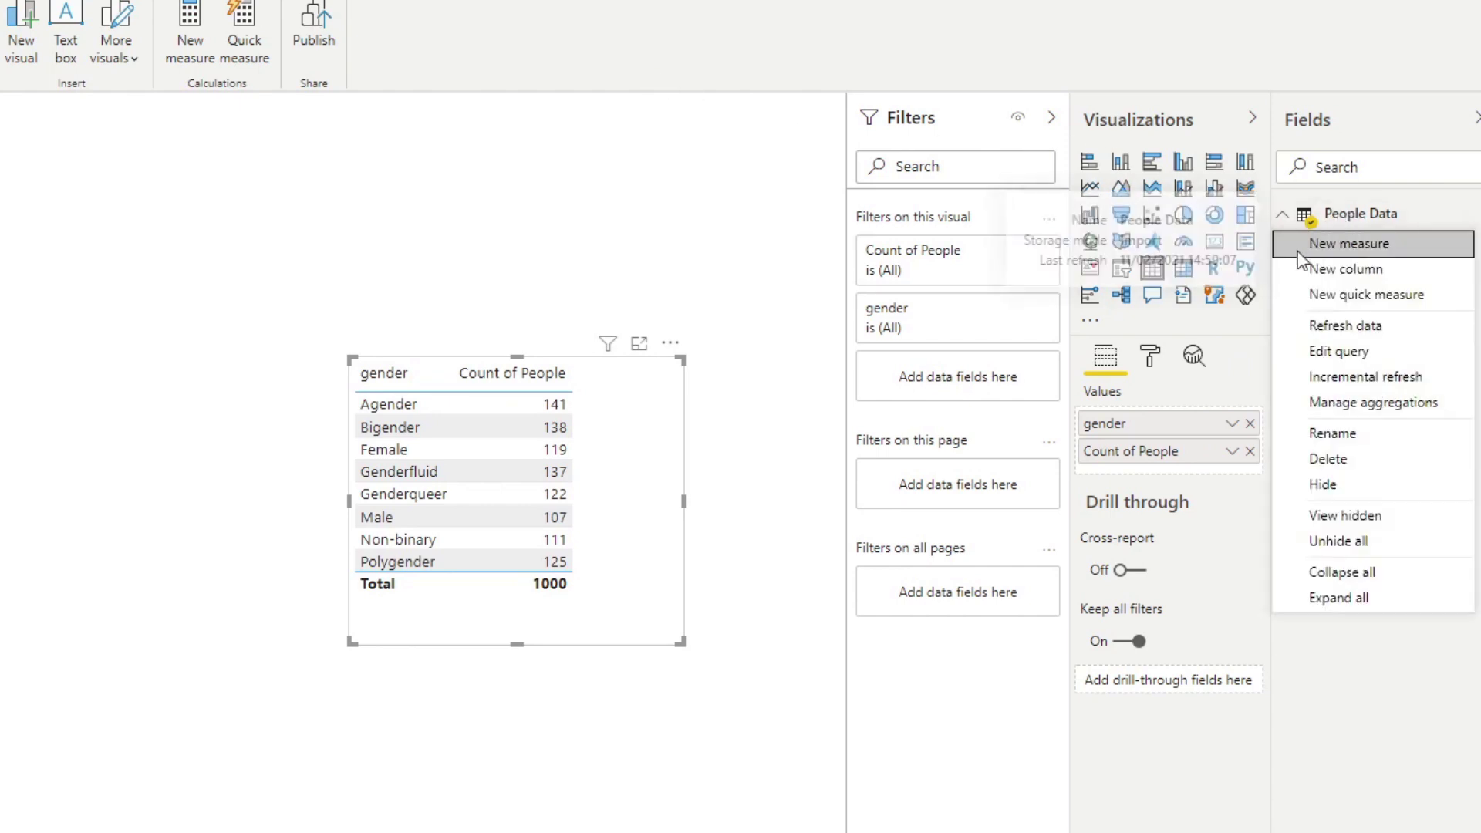
click(1349, 246)
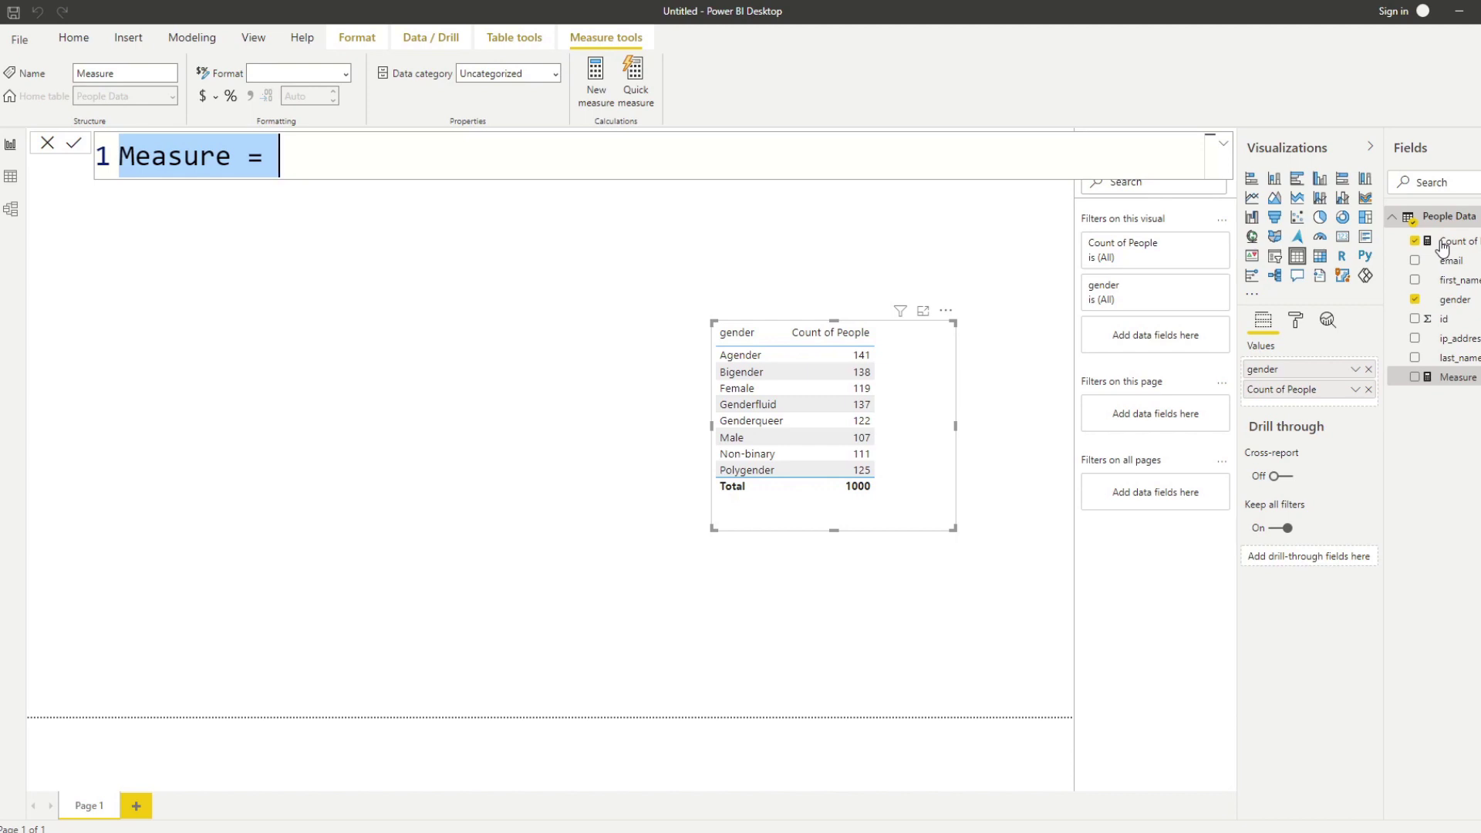
- Write Count % = COUNT('People Data'[id]) / 1000, picking id from autocomplete
text(Count)
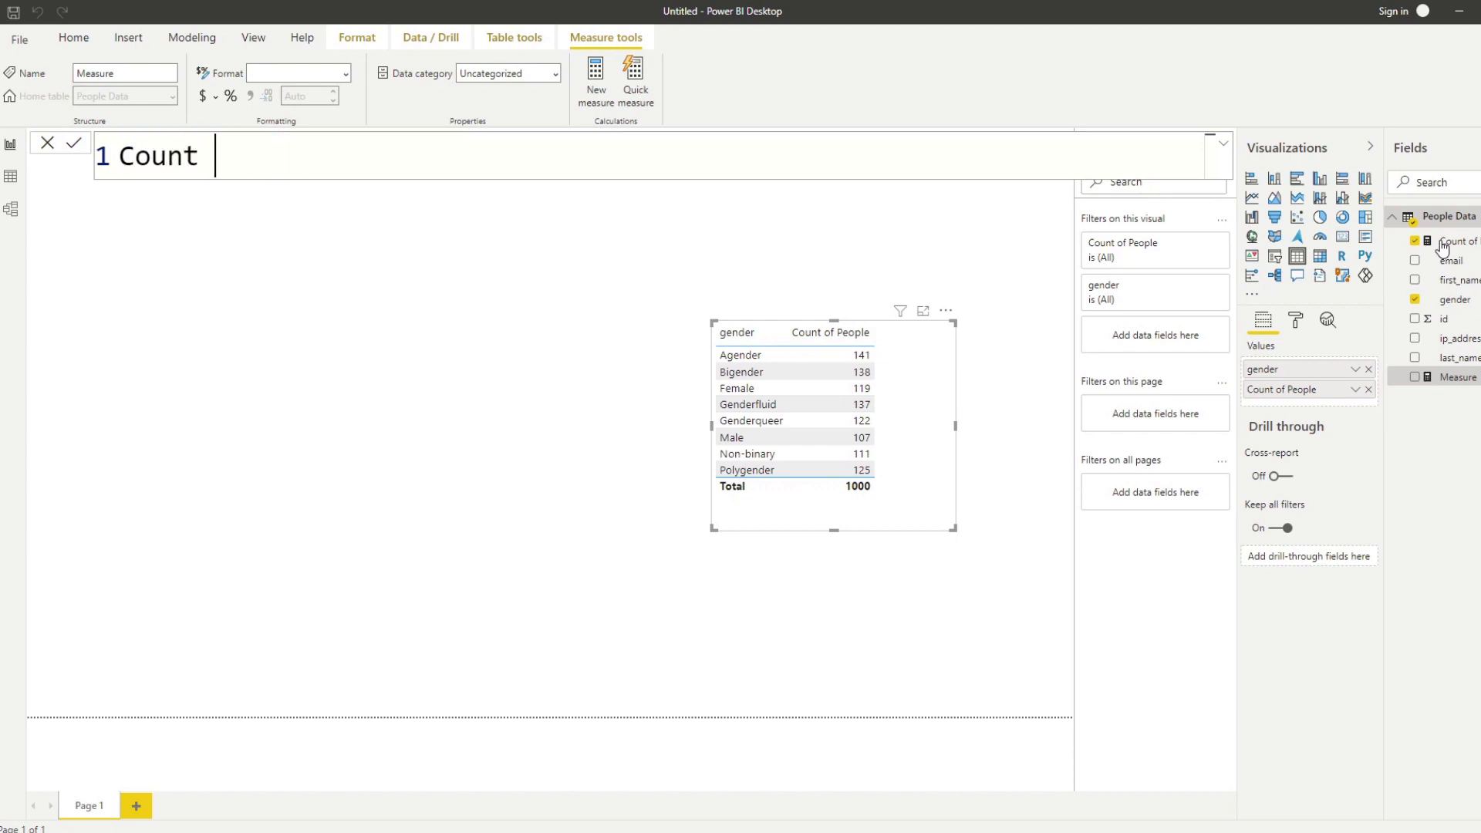
text( % =)
text(cou)
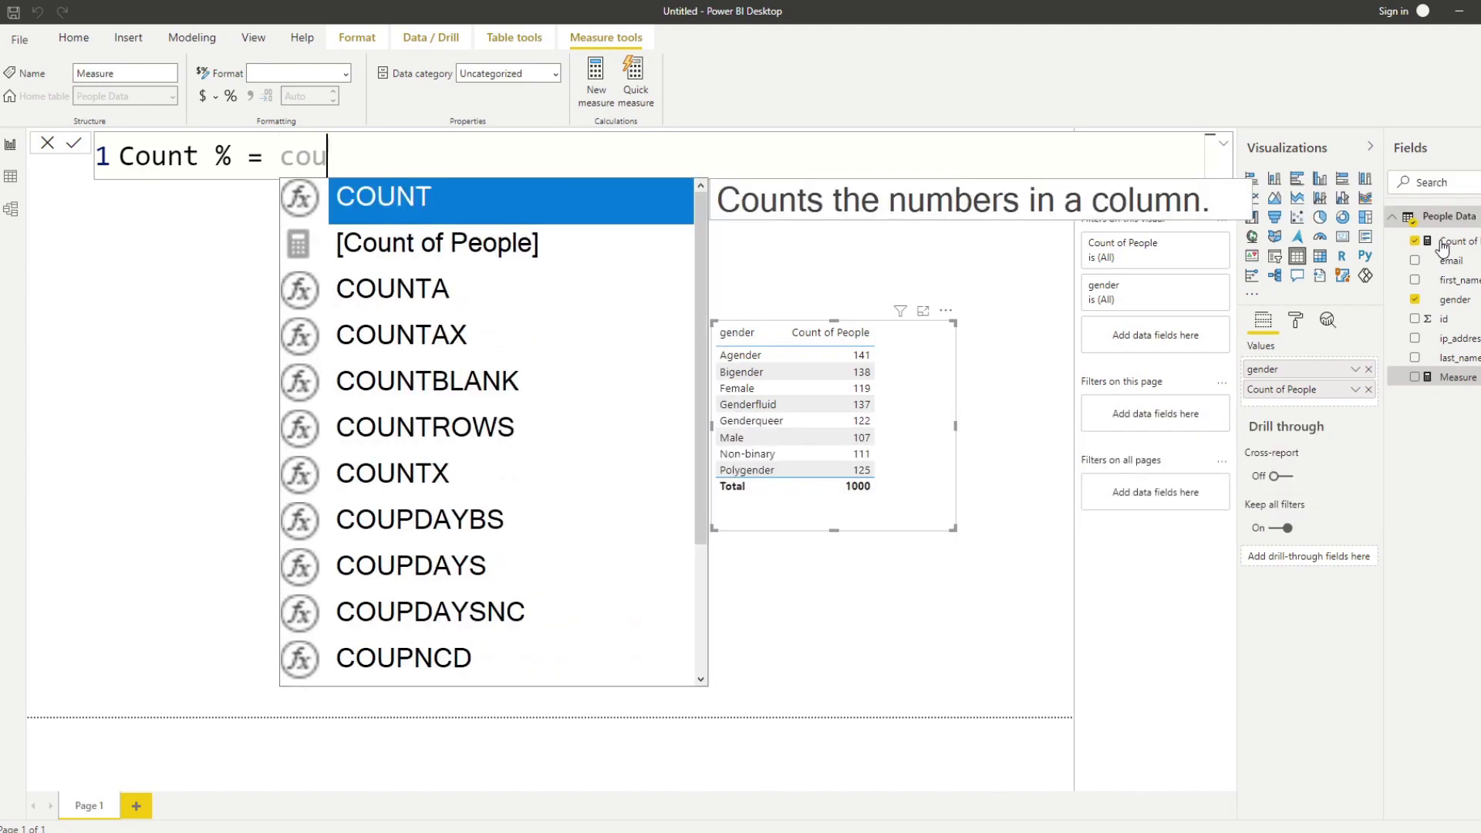
text(nt()
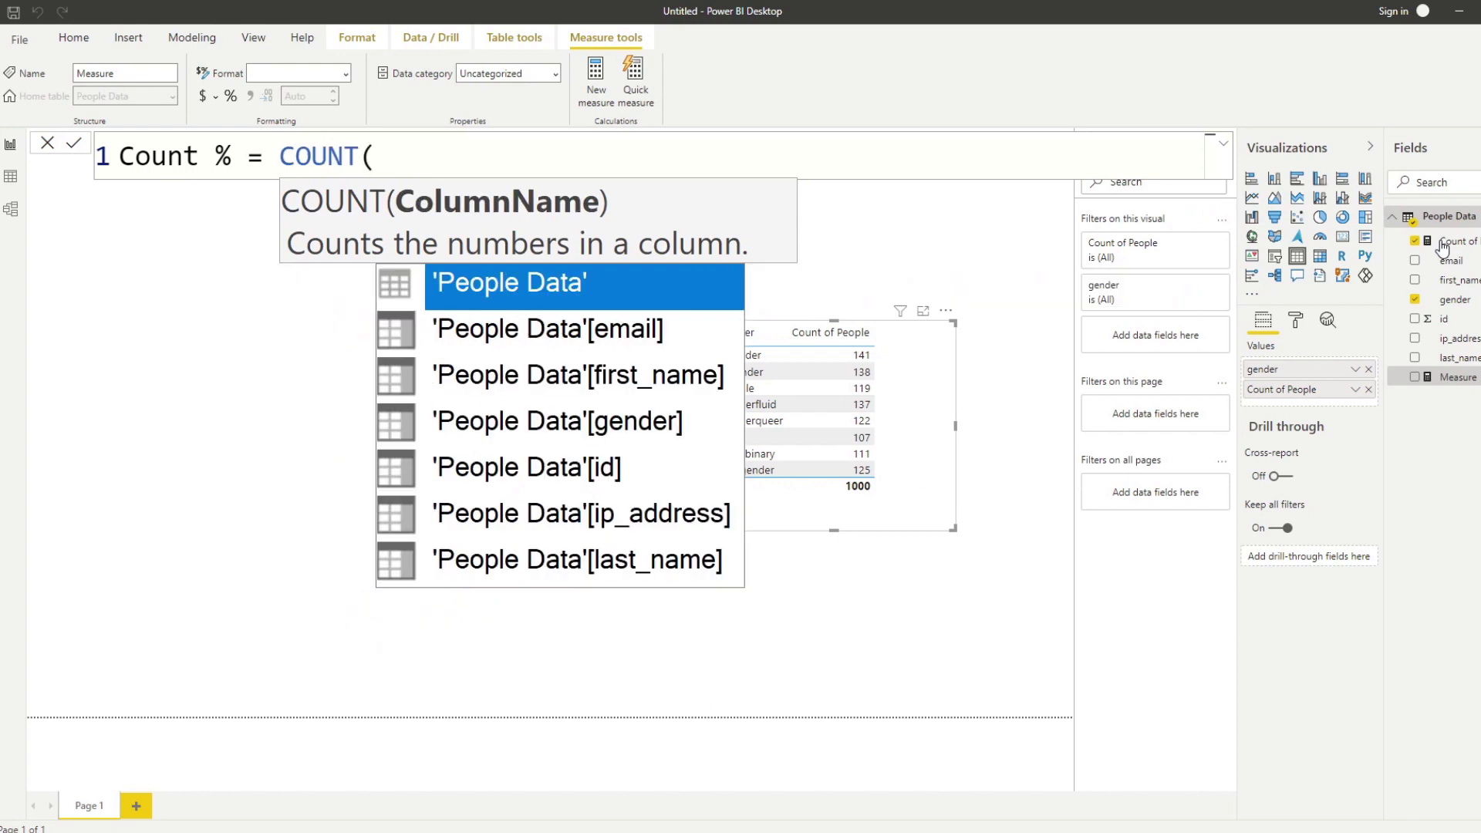
key(Down)
key(Down)
key(Down)
key(Down)
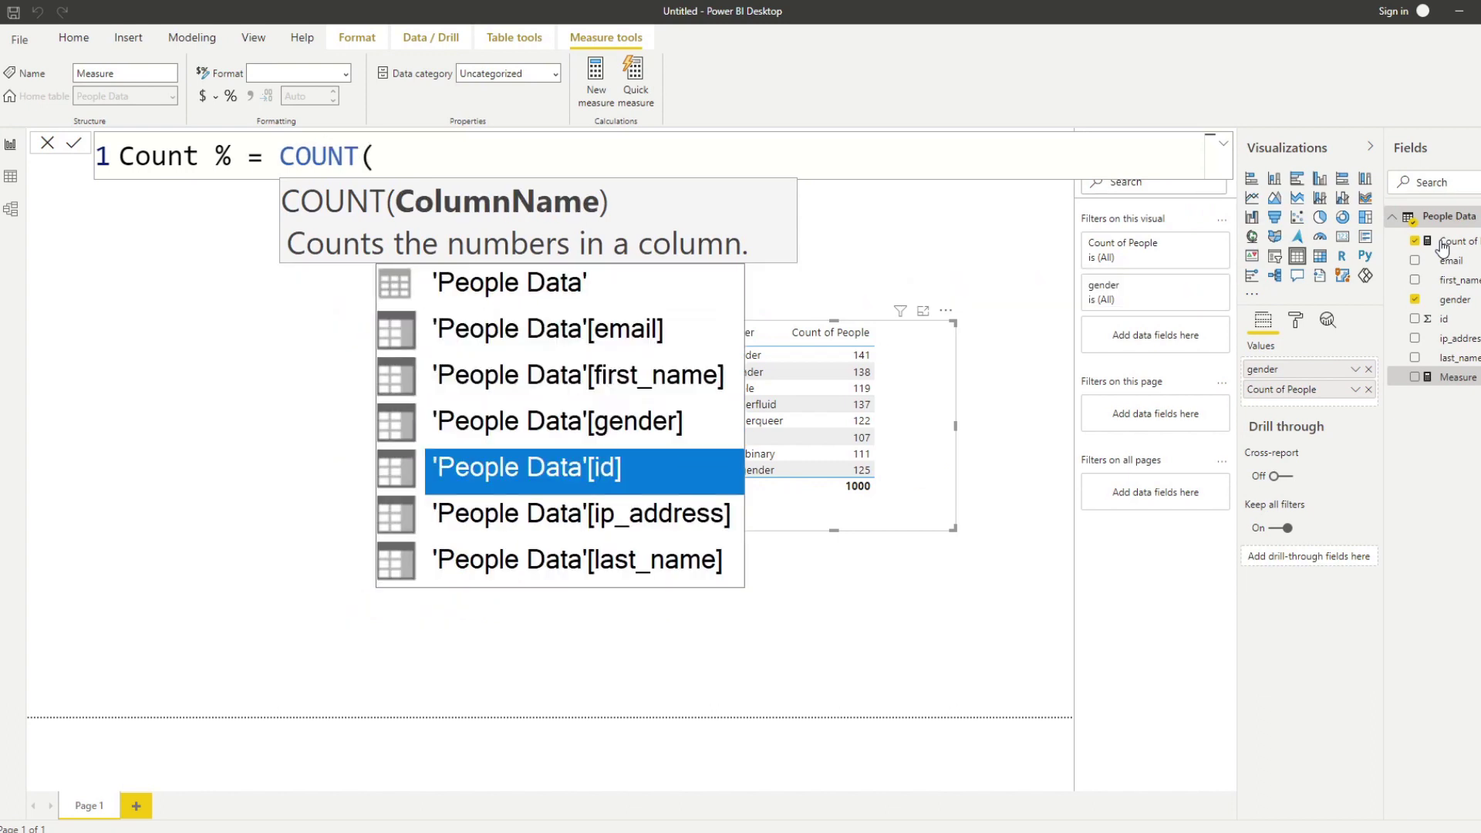
key(Tab)
text())
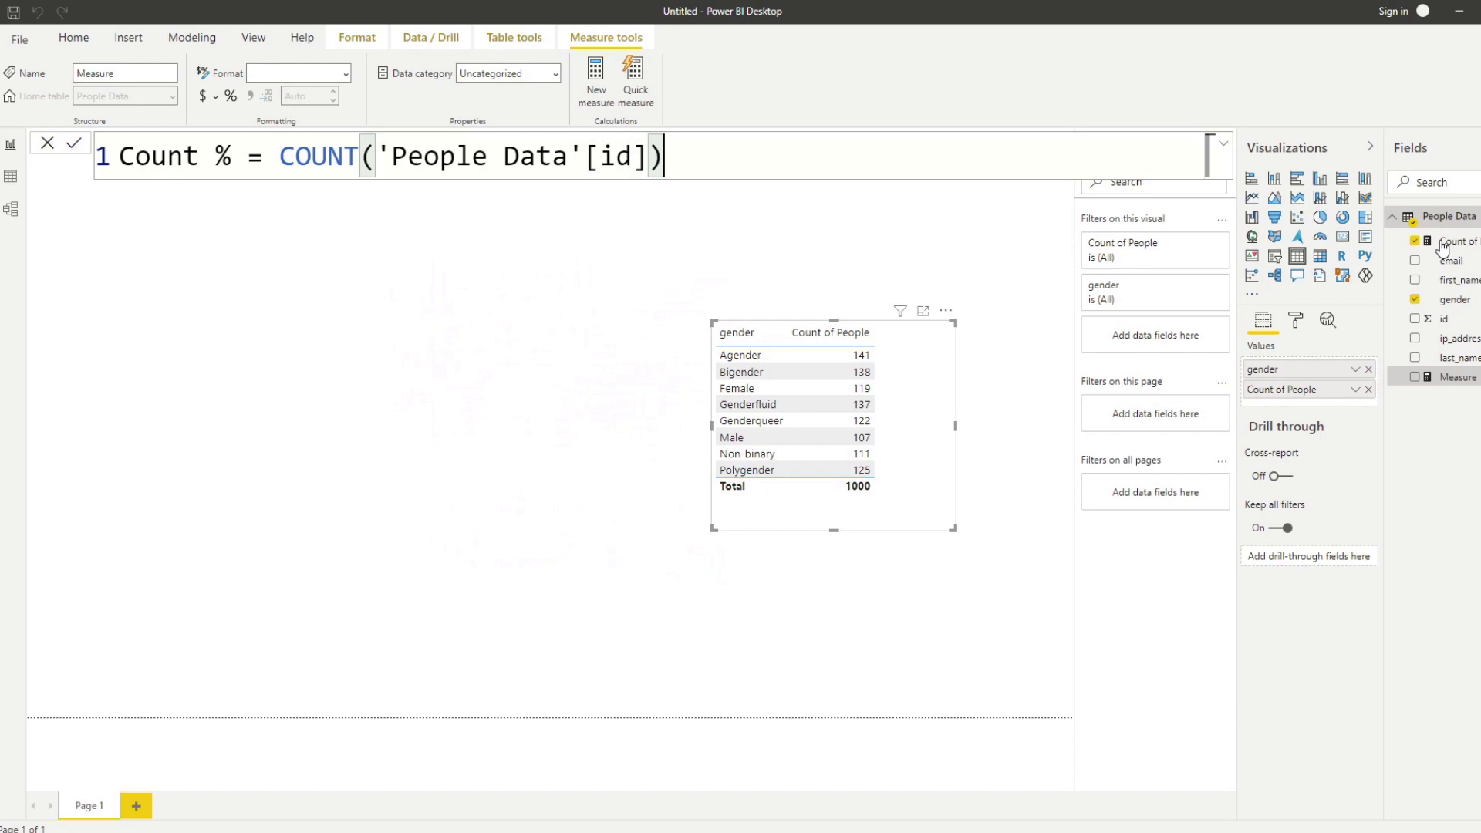
text( /)
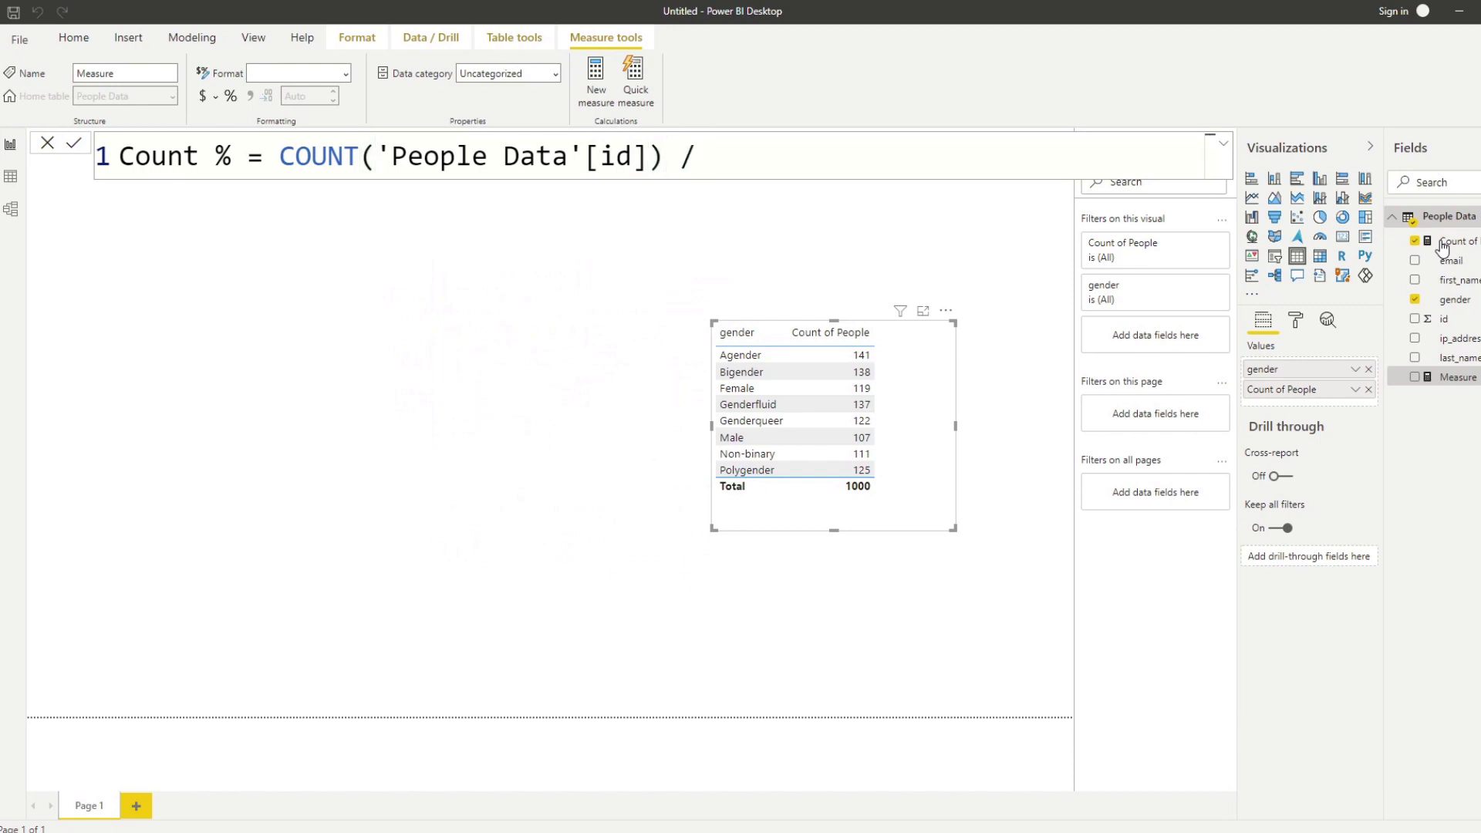
text( 1000)
- Commit Count %, add it to the gender table, and format it as a percentage
key(Return)
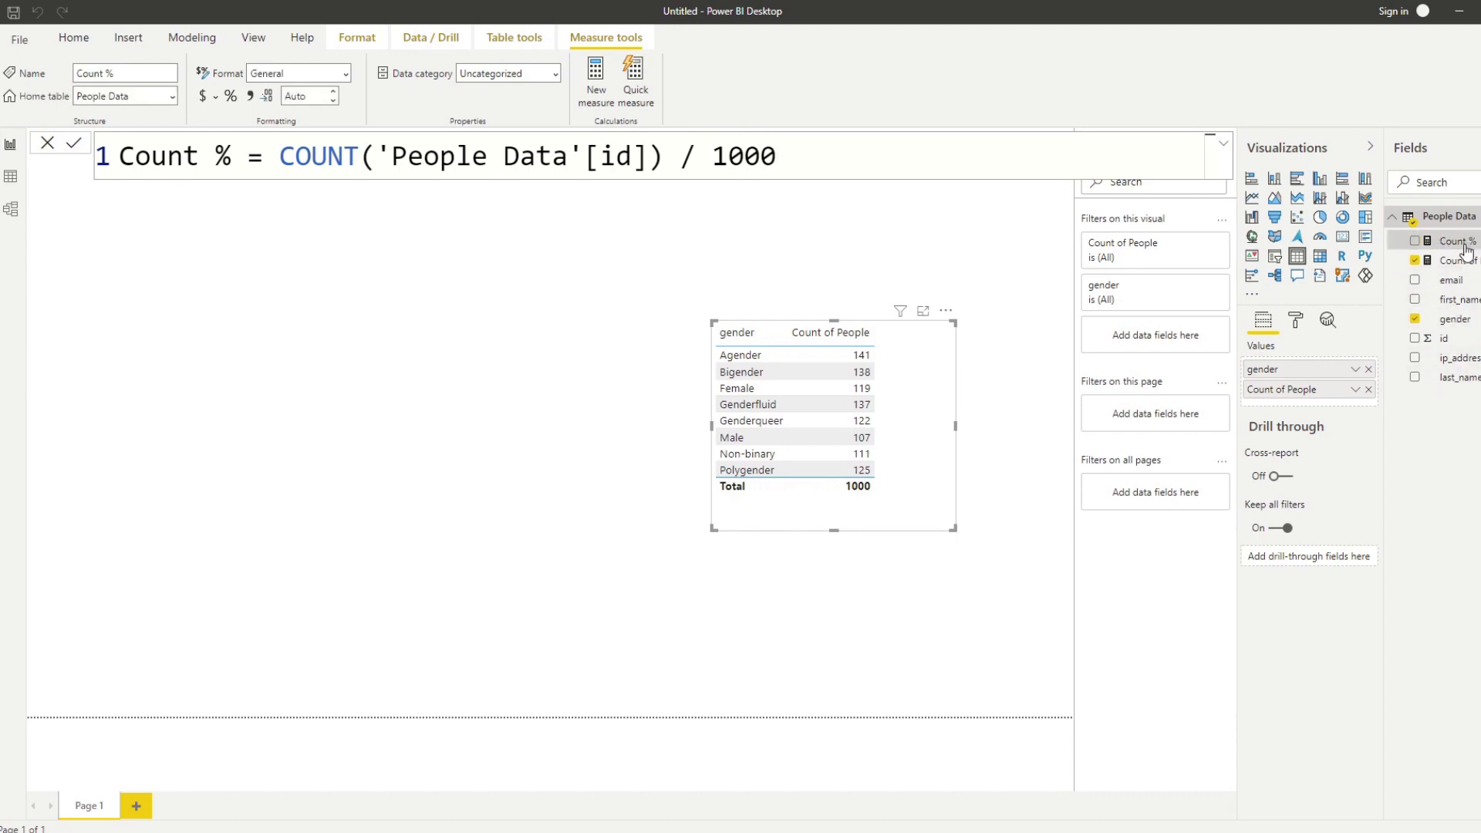
drag(1454, 245, 909, 402)
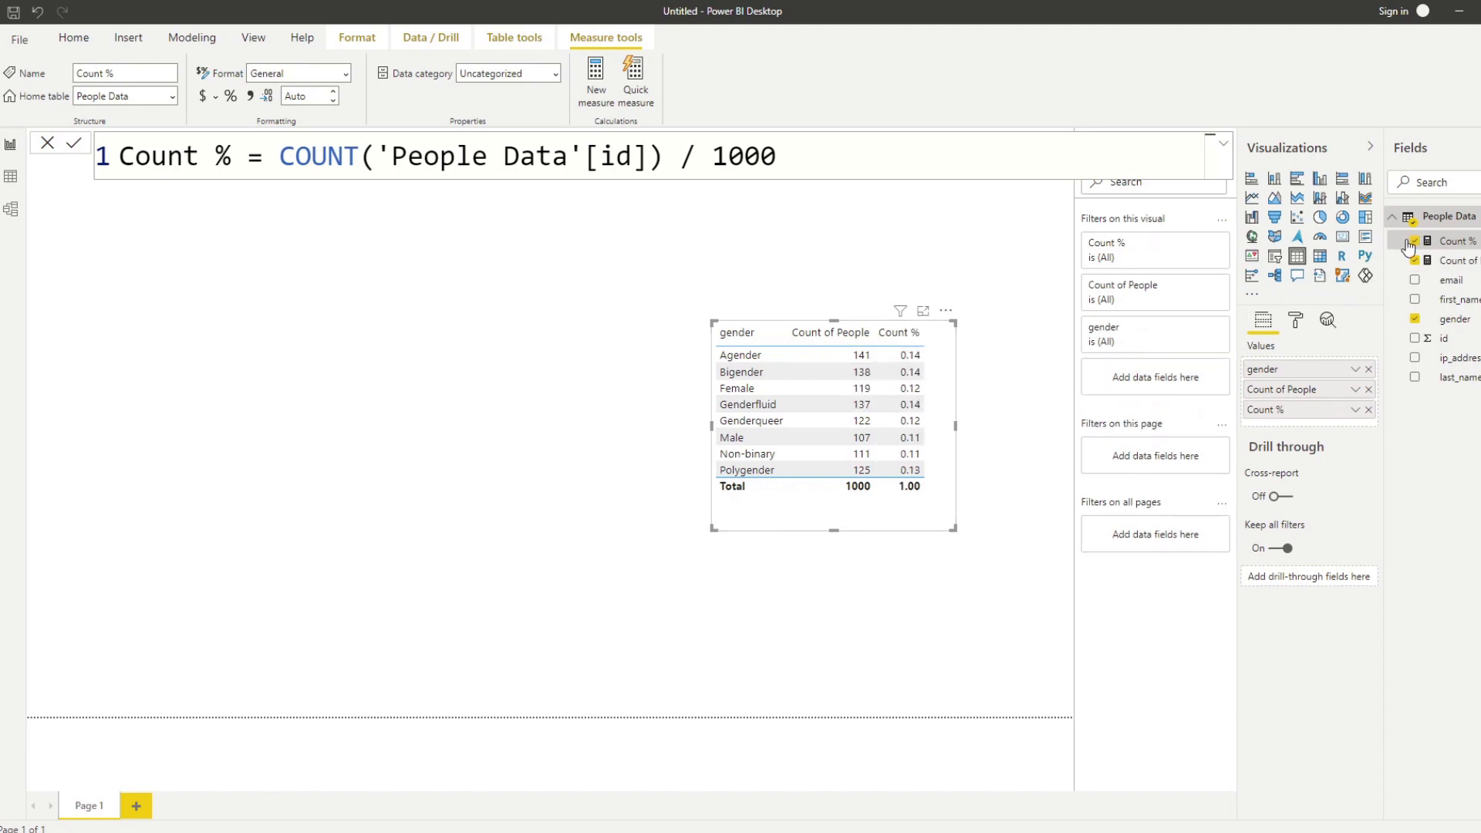
click(1469, 261)
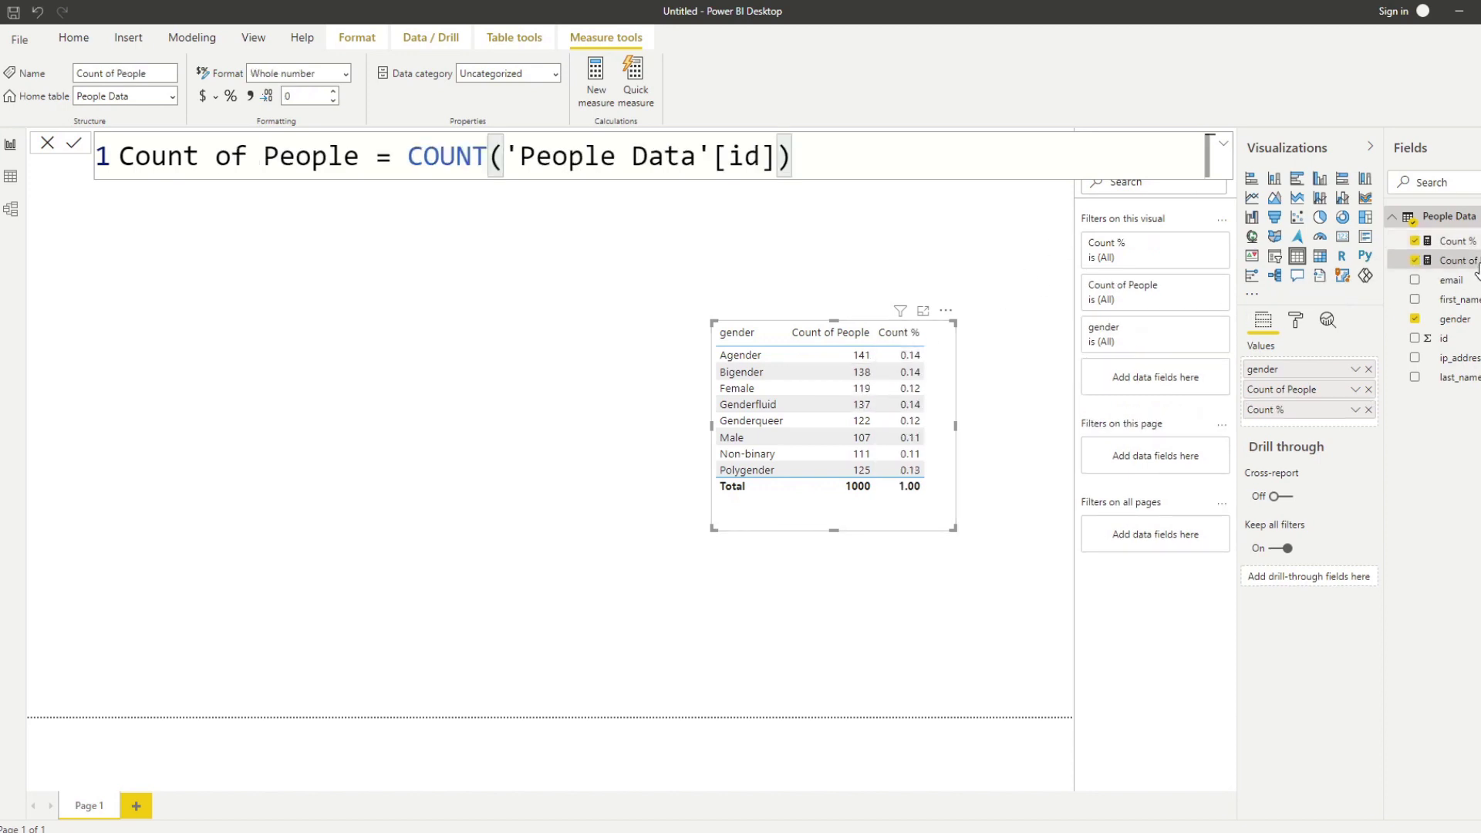
click(231, 97)
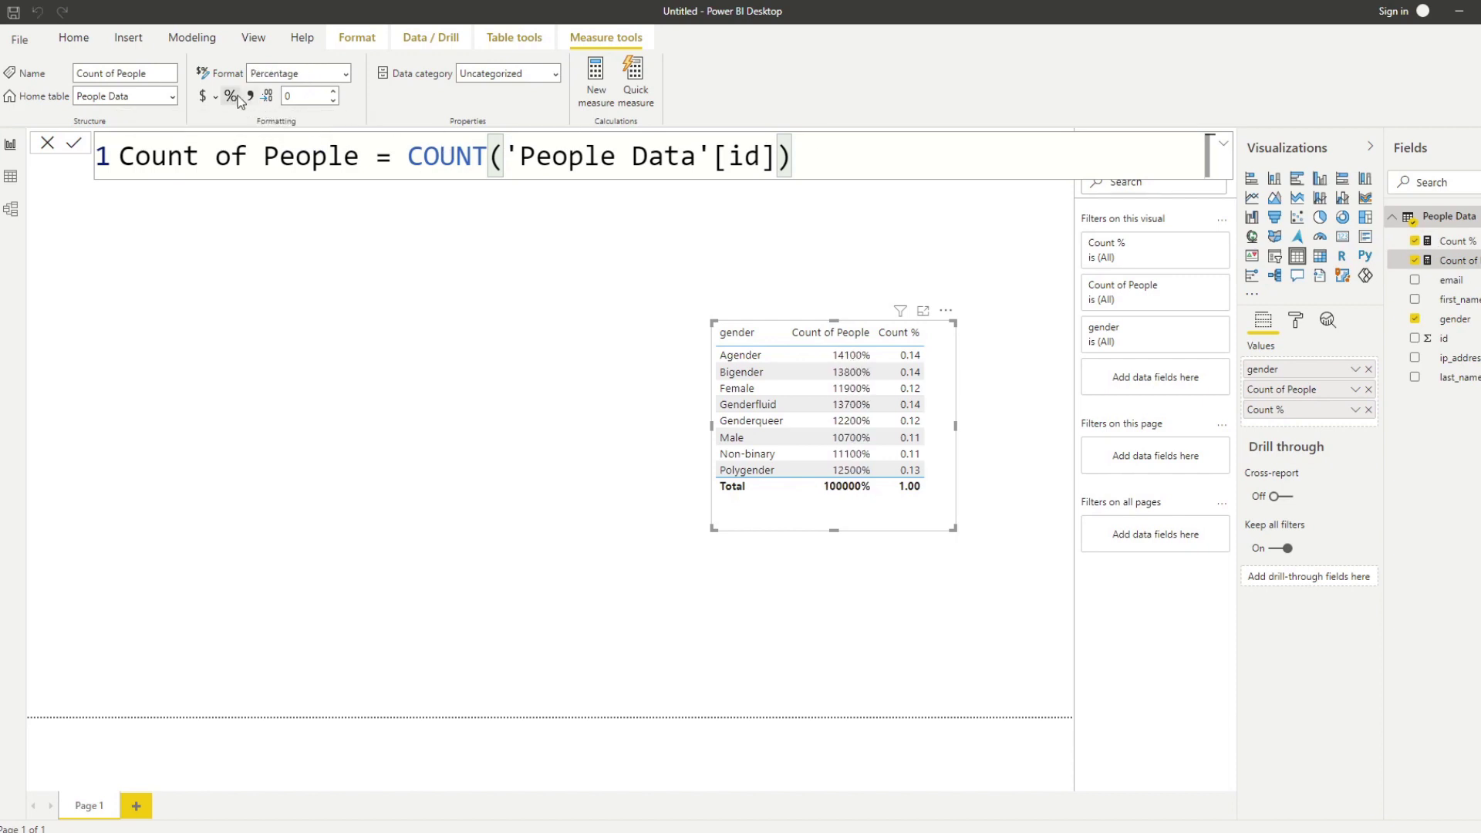
click(233, 97)
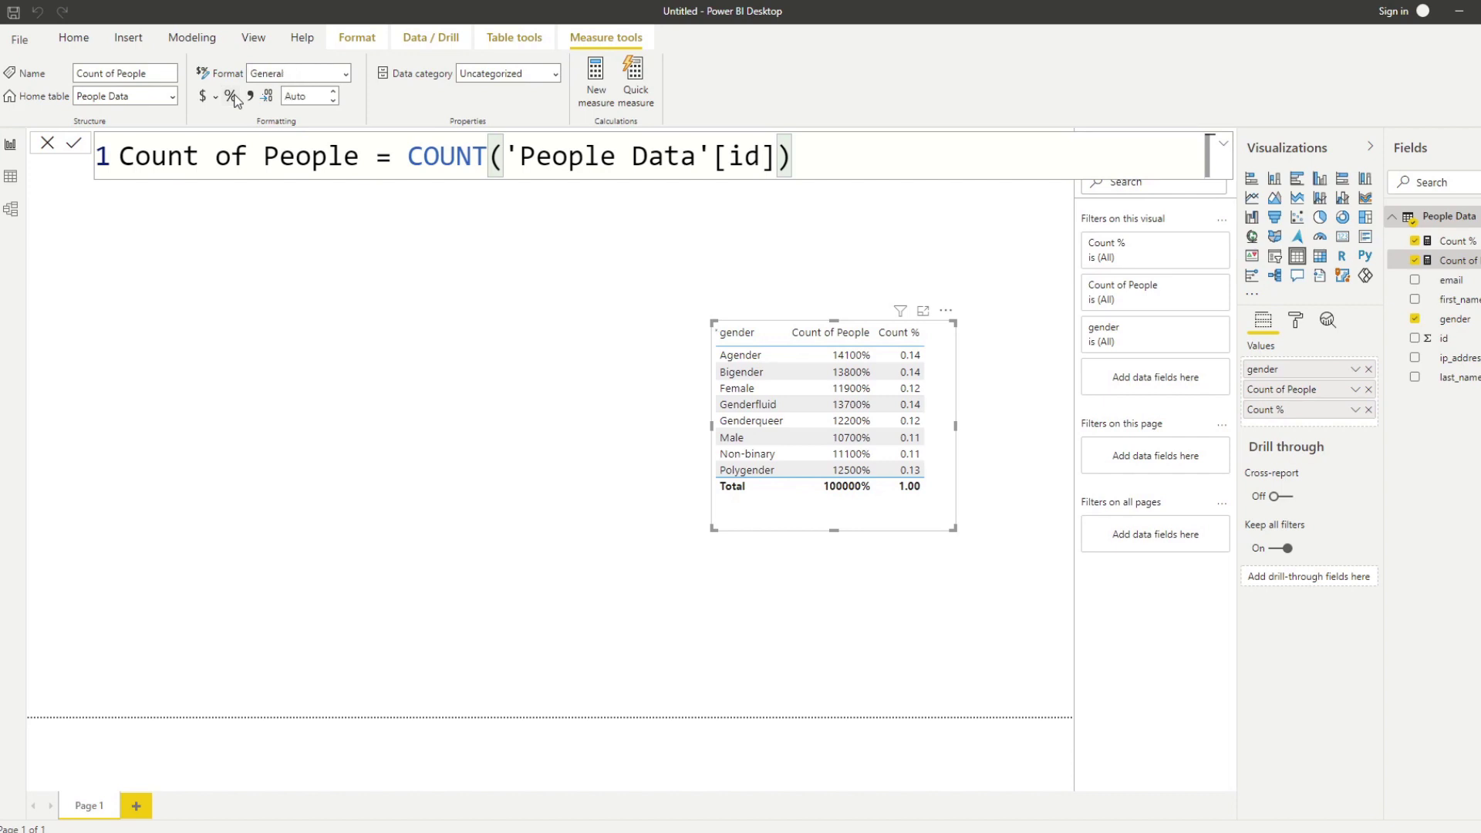
click(1465, 243)
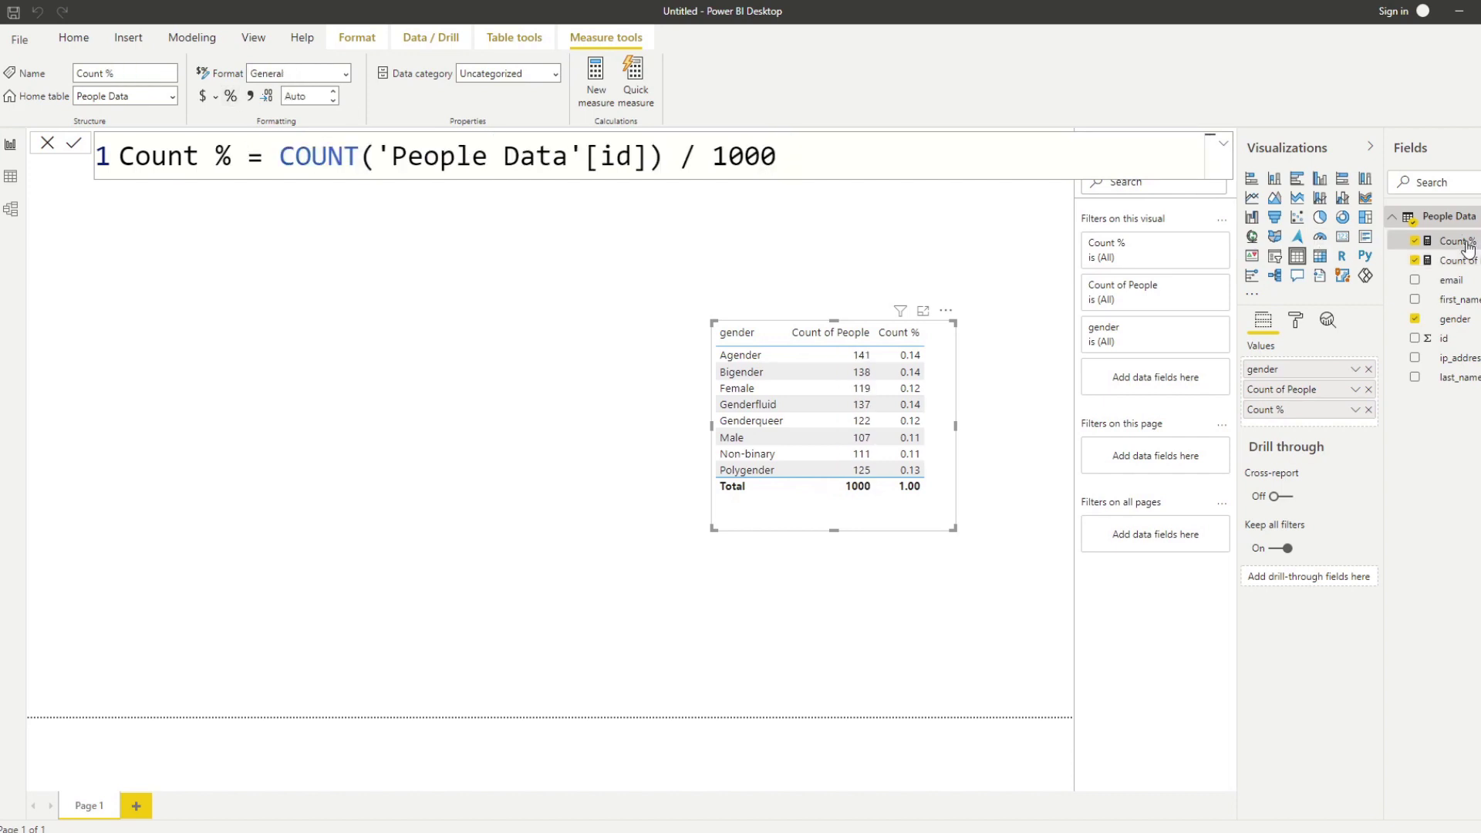
click(231, 97)
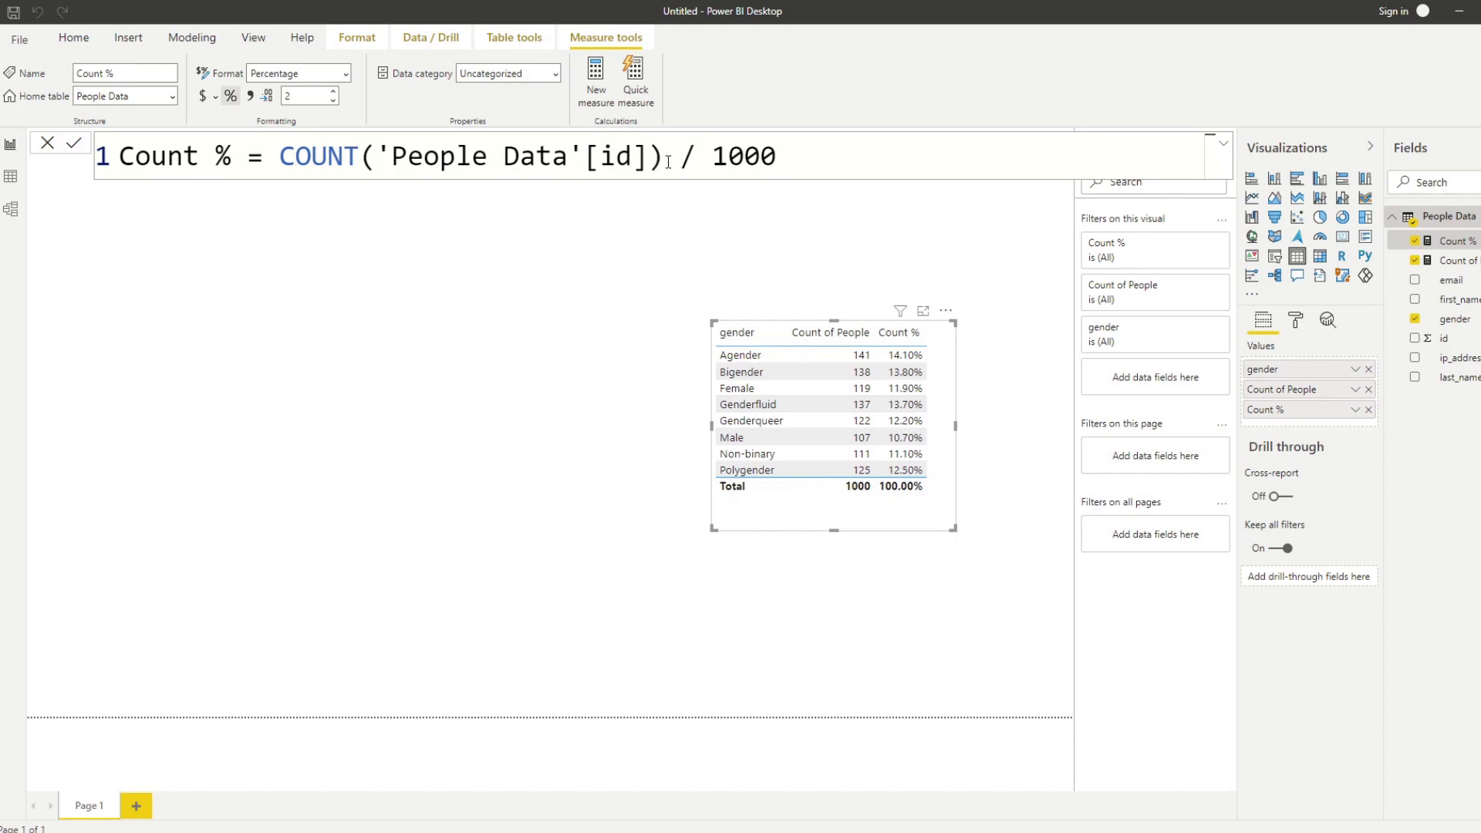
- Select the COUNT('People Data'[id]) expression in the Count % formula bar
drag(667, 161, 280, 162)
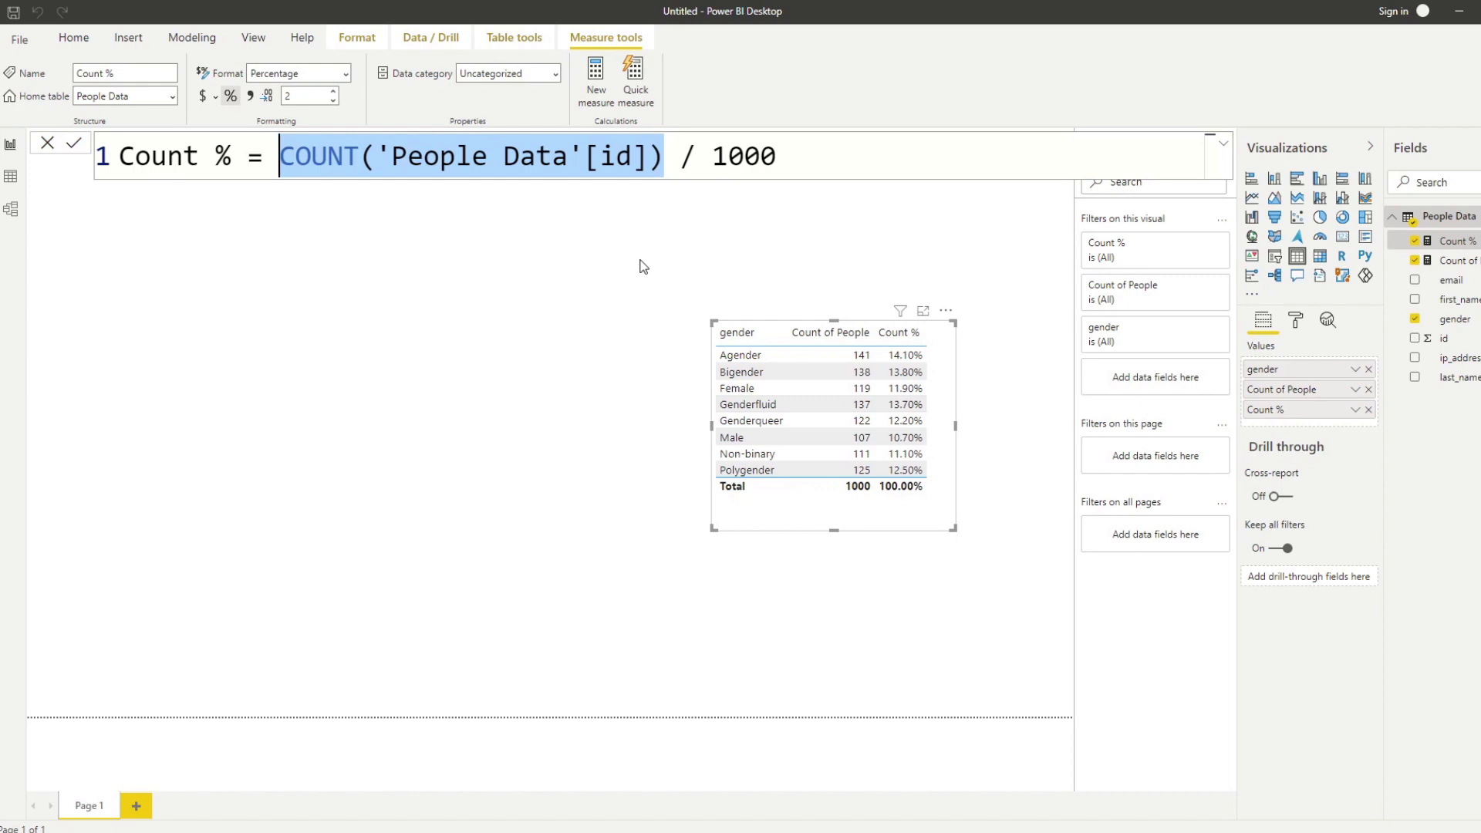
- Replace the COUNT expression with the [Count of People] measure from autocomplete
key(BackSpace)
text(Count % = Count)
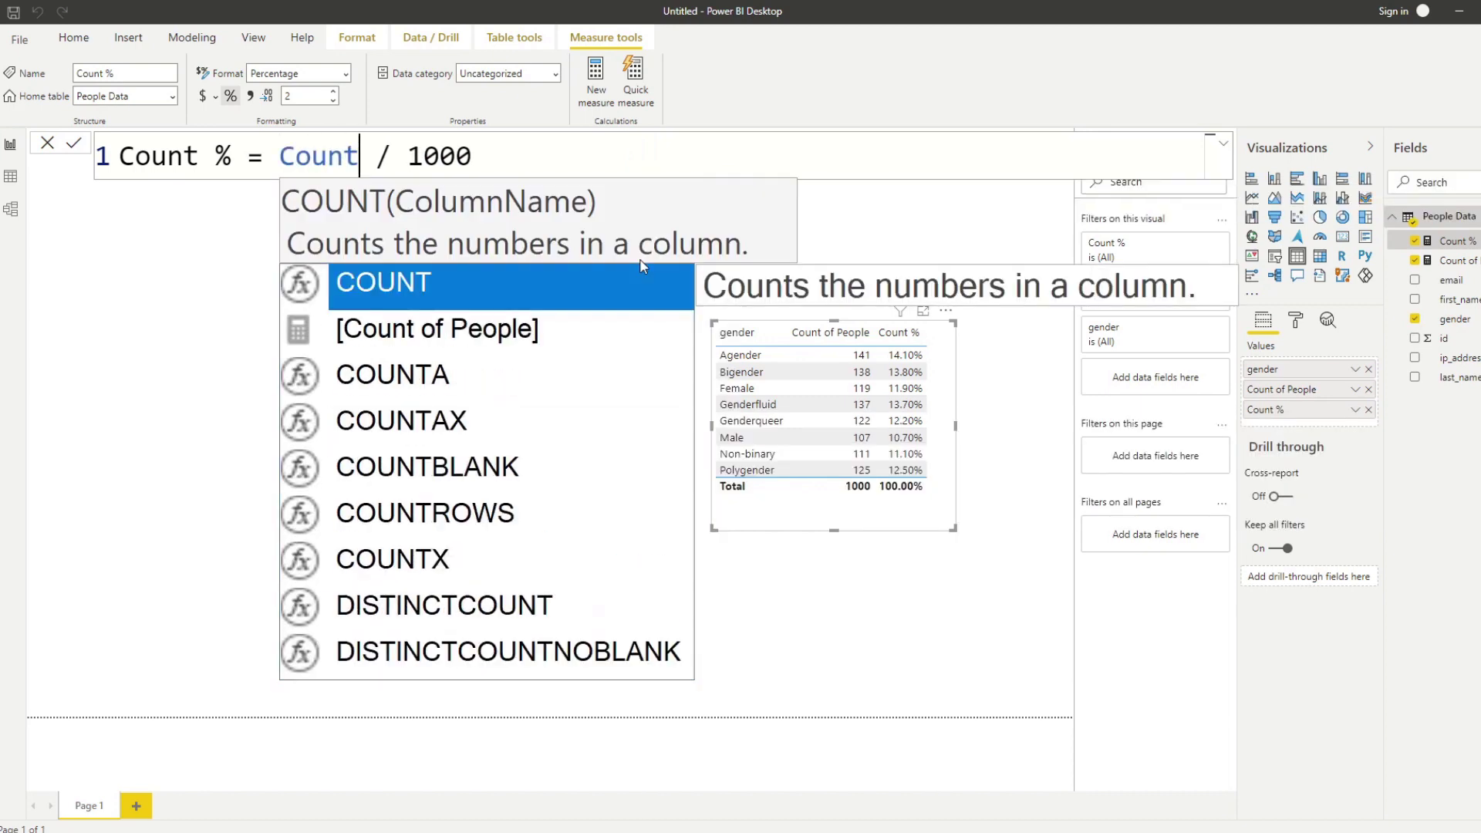
key(Down)
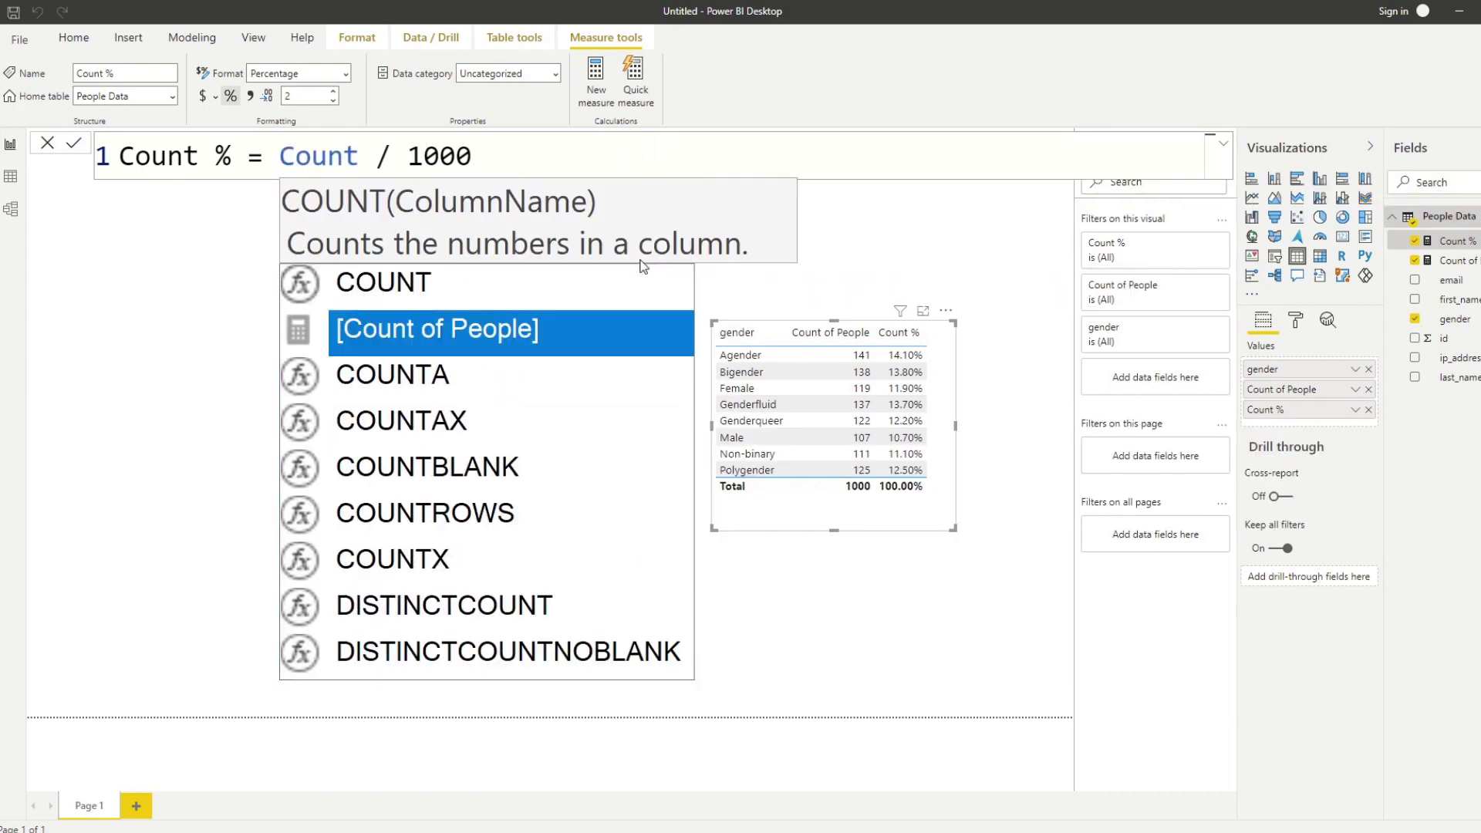
key(Down)
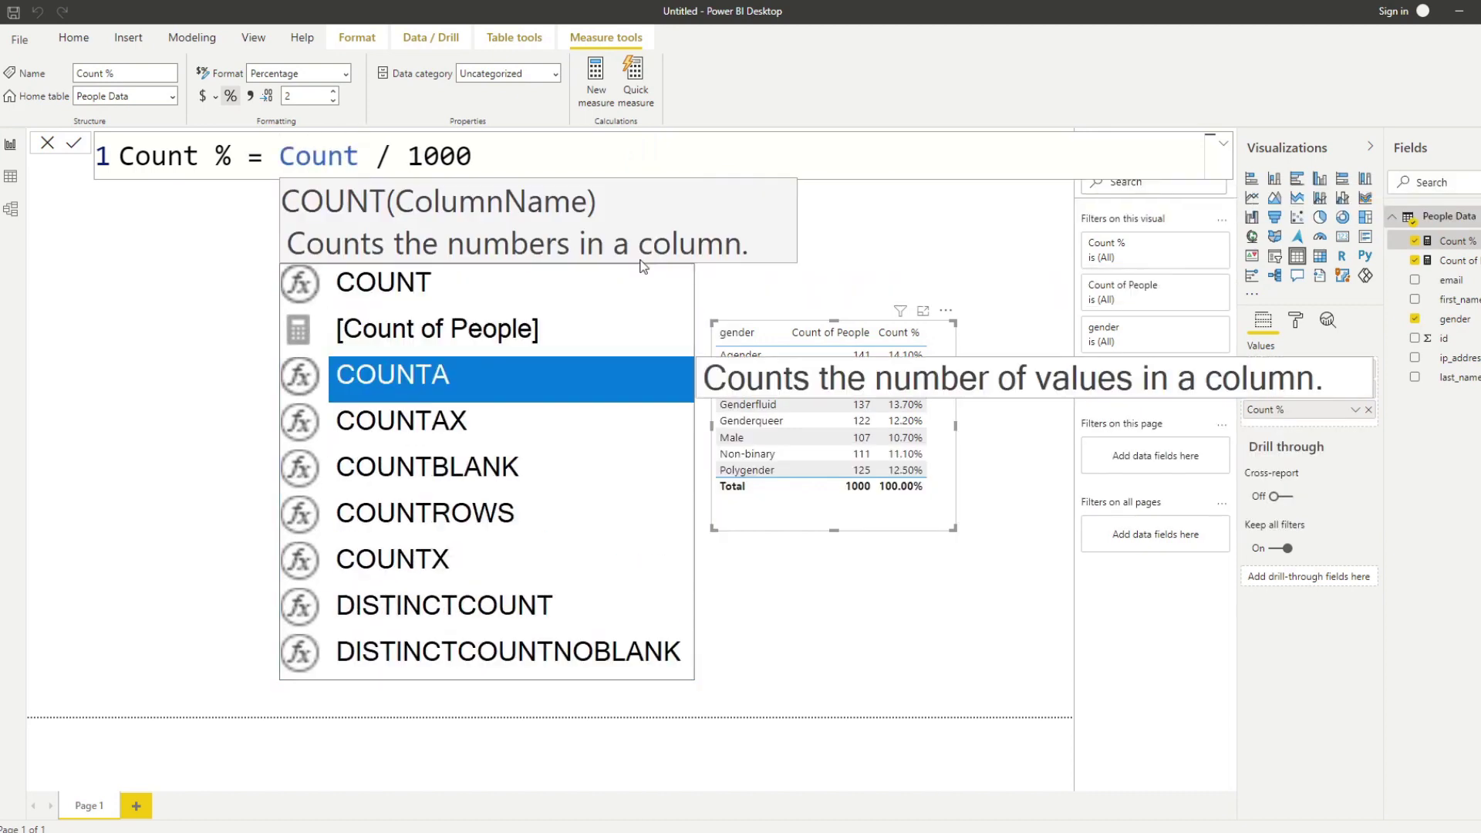
key(Up)
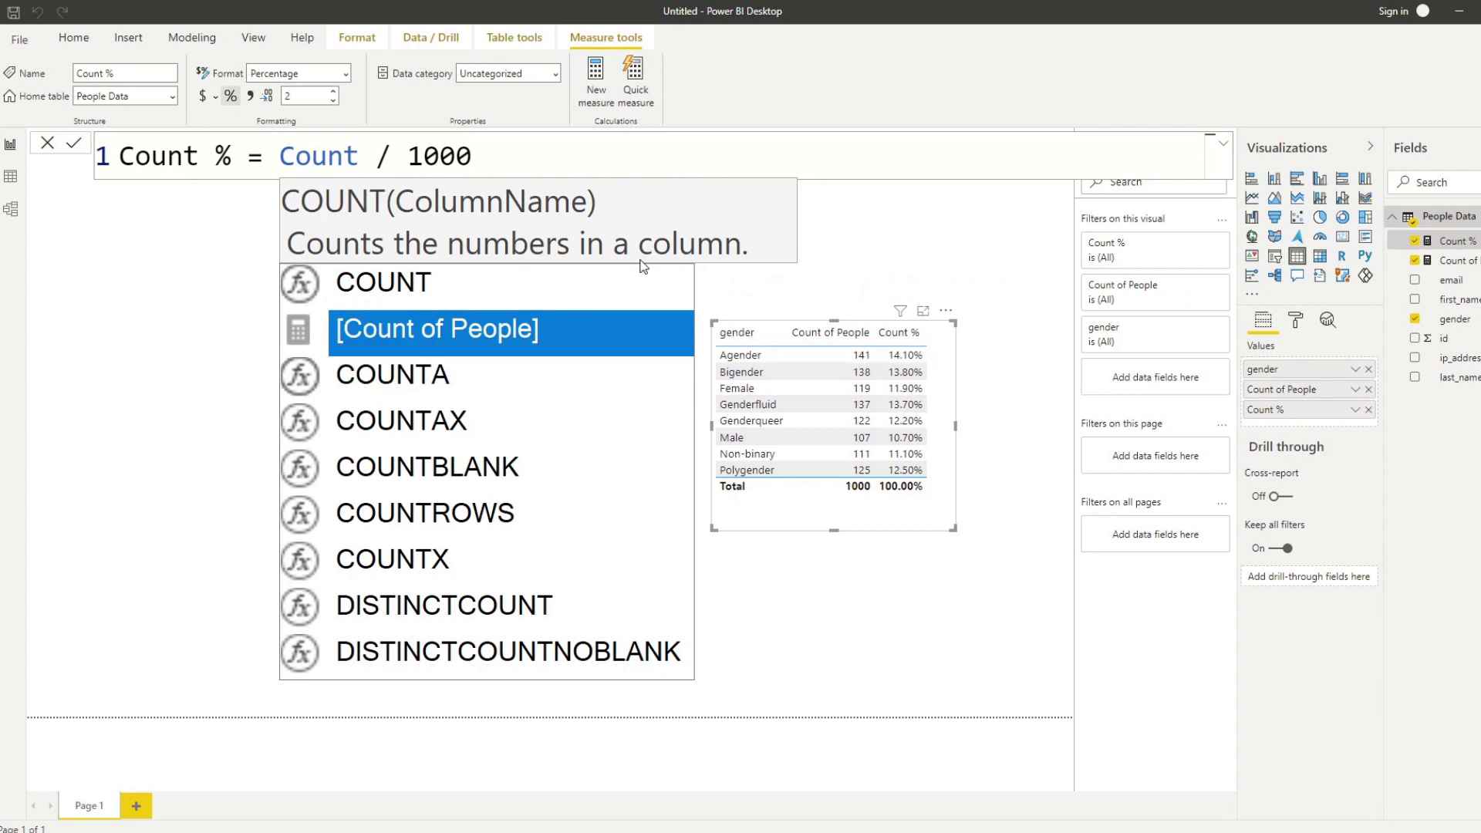
key(Tab)
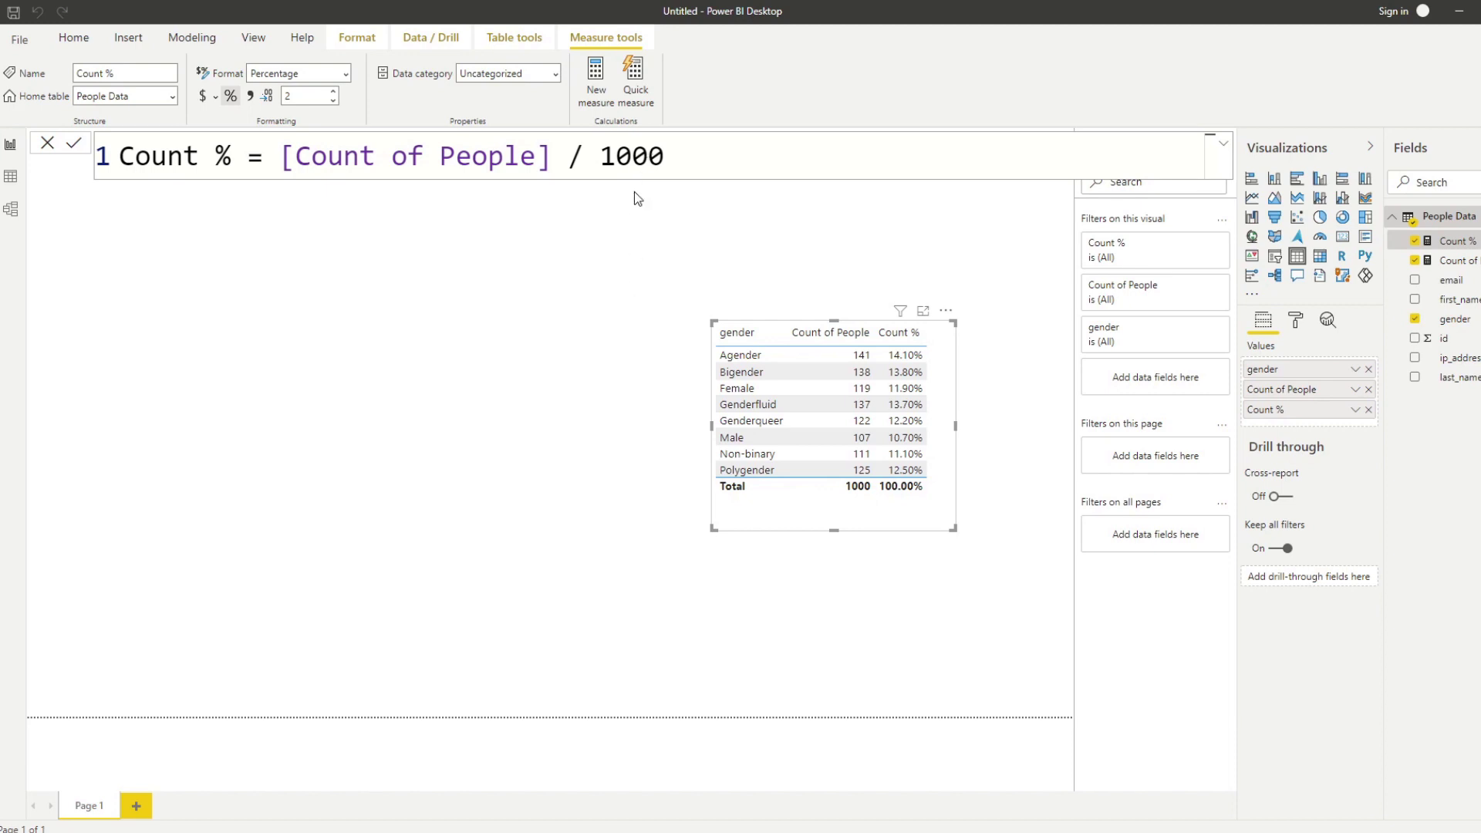
- Change the formula to [Count of People] / 0 so every gender shows Infinity
key(ctrl+shift+Left)
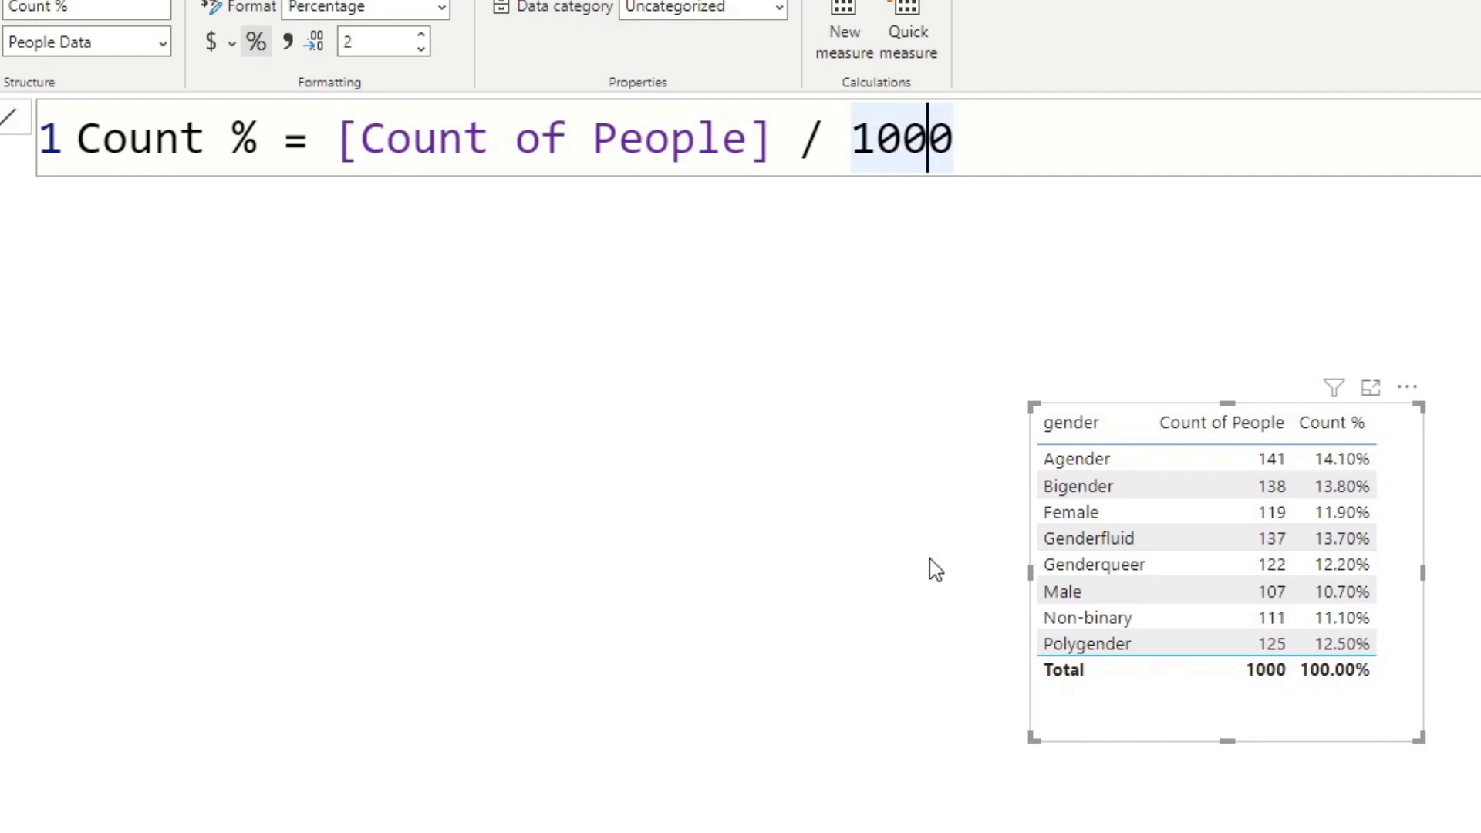
key(BackSpace)
key(BackSpace)
key(BackSpace)
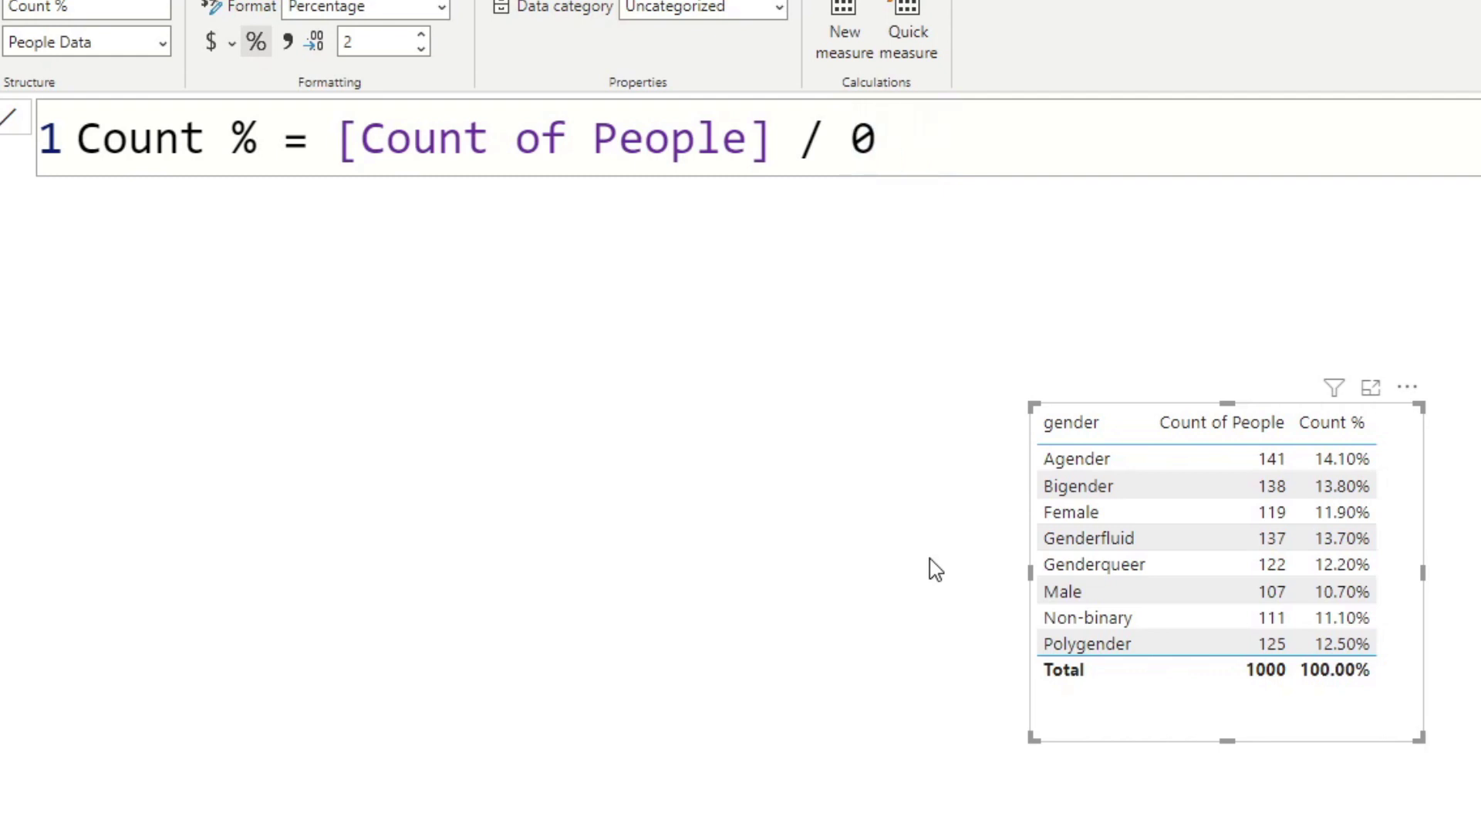
key(Return)
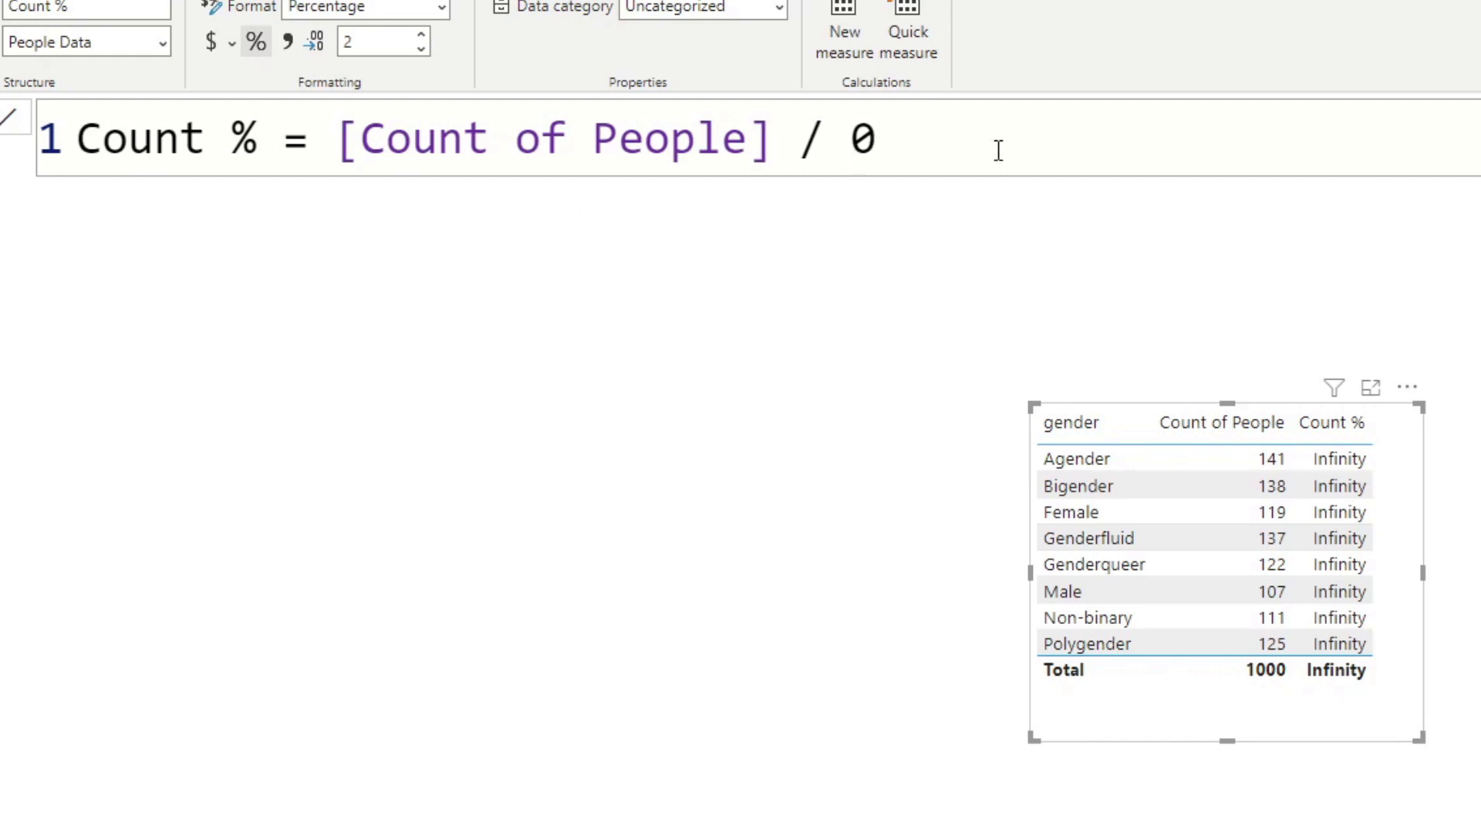
- Rewrite Count % as DIVIDE([Count of People], 1000, 0) and commit it
drag(878, 139, 334, 139)
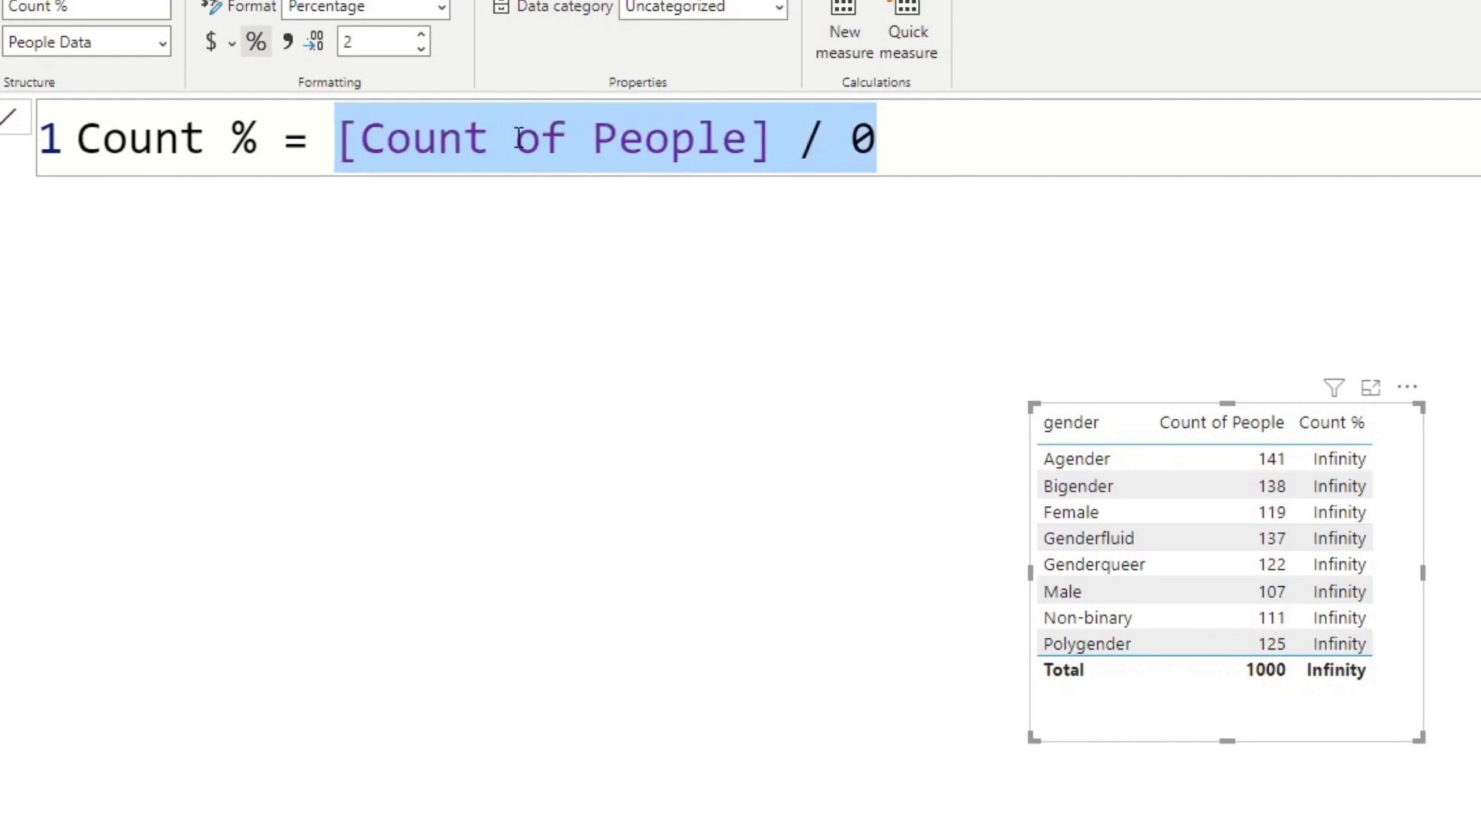
key(BackSpace)
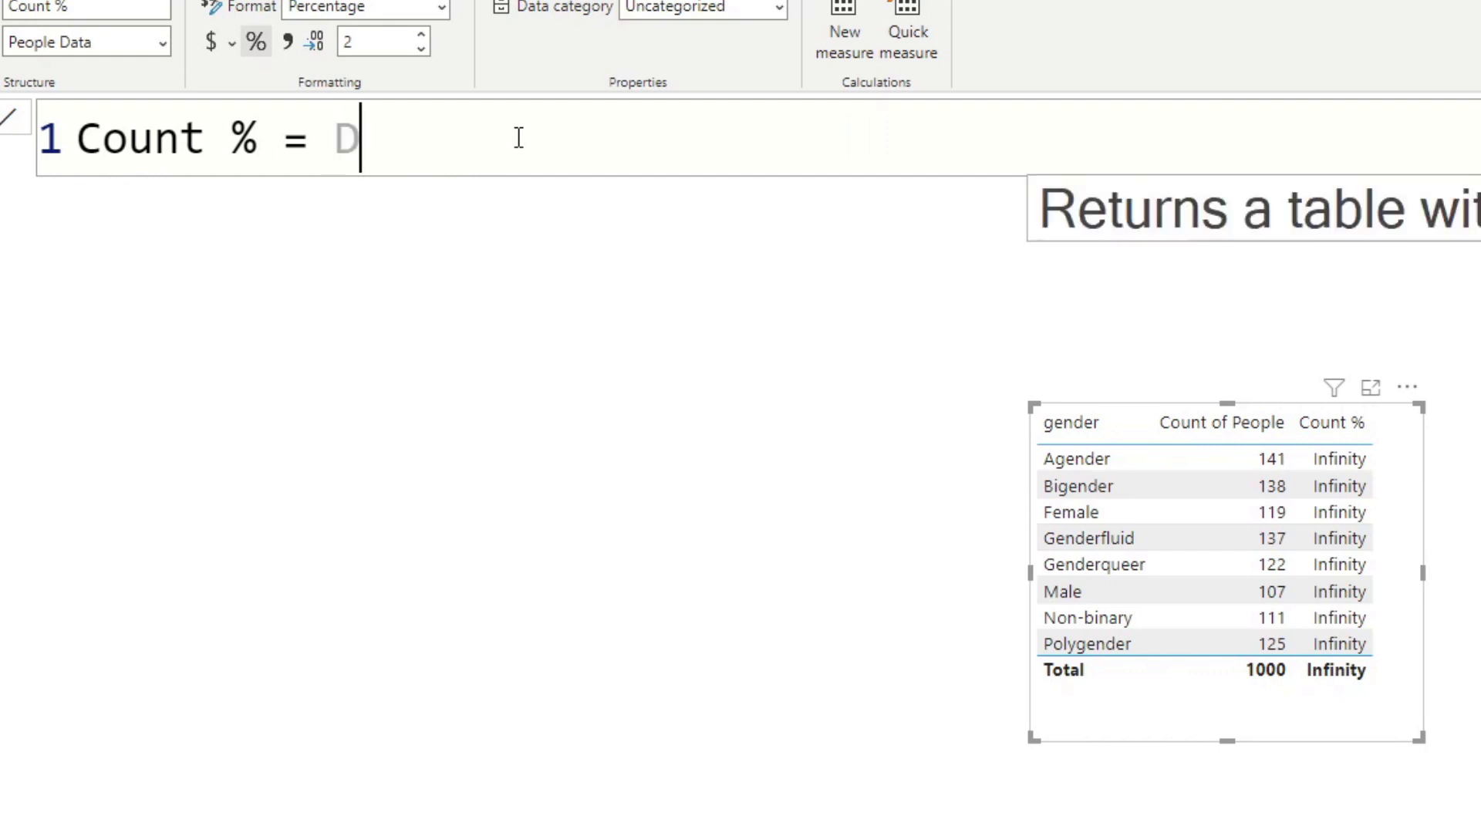
text(DIVIDE)
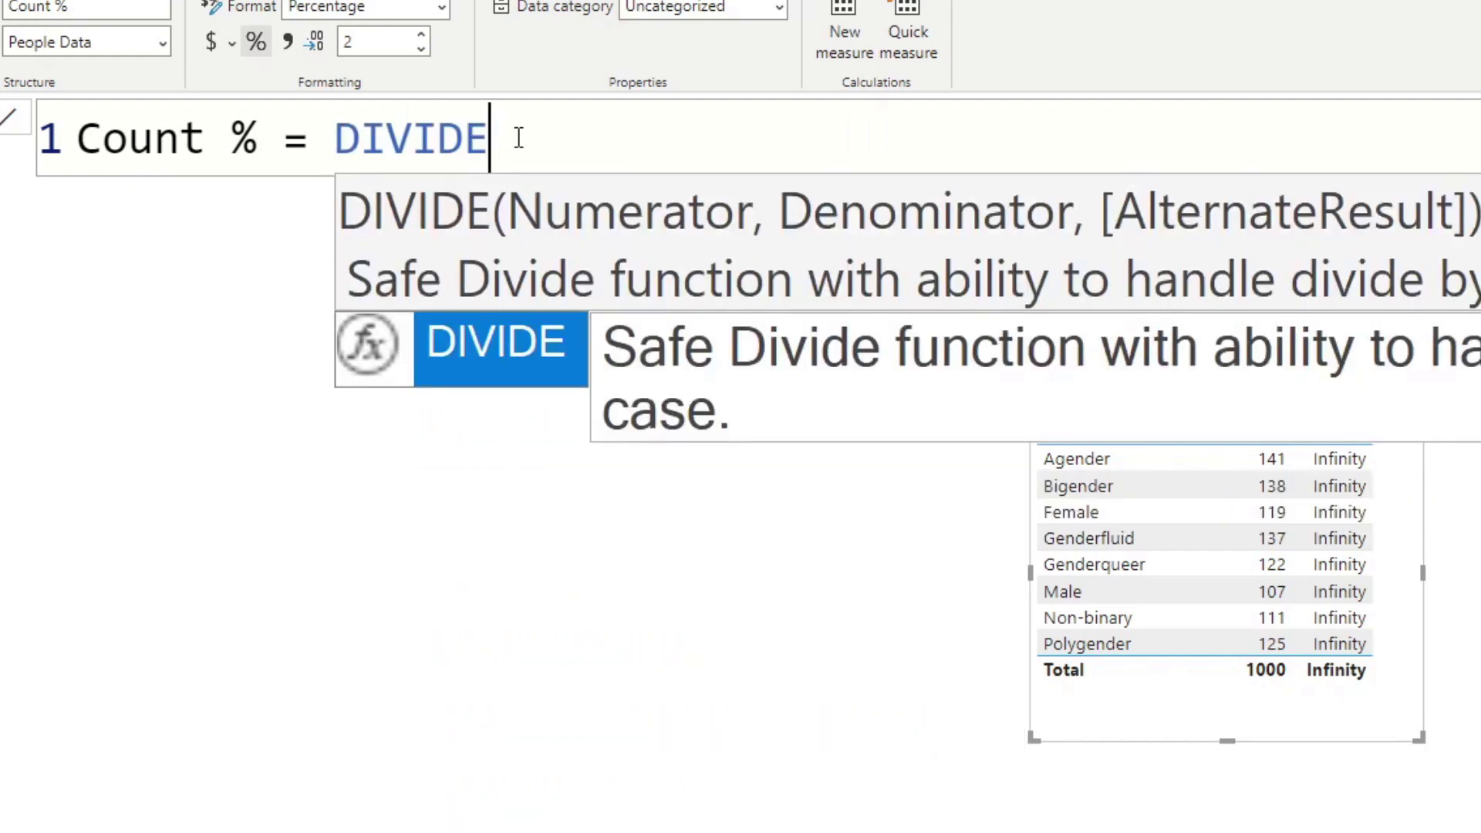
text(()
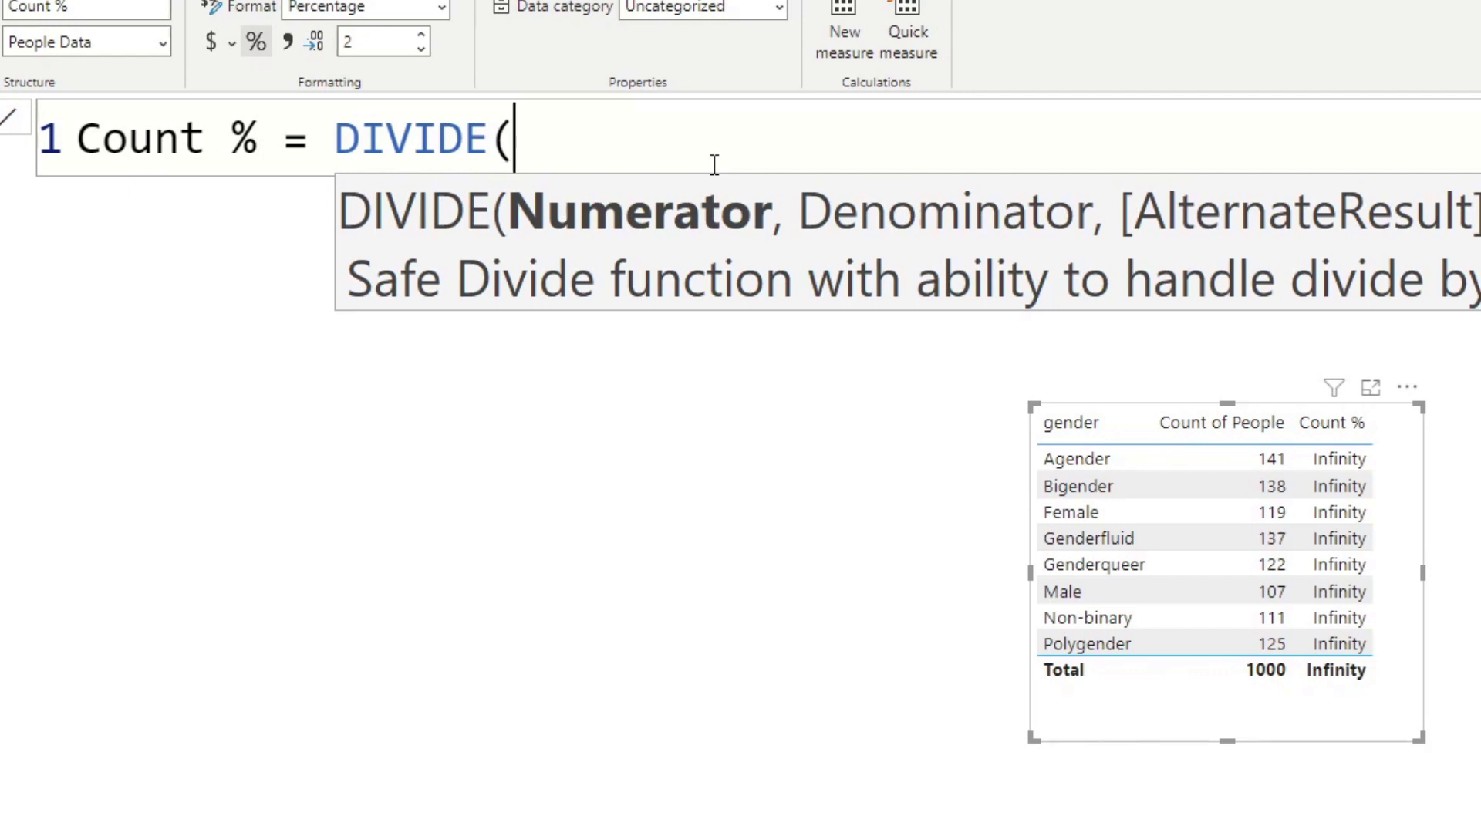
text(count)
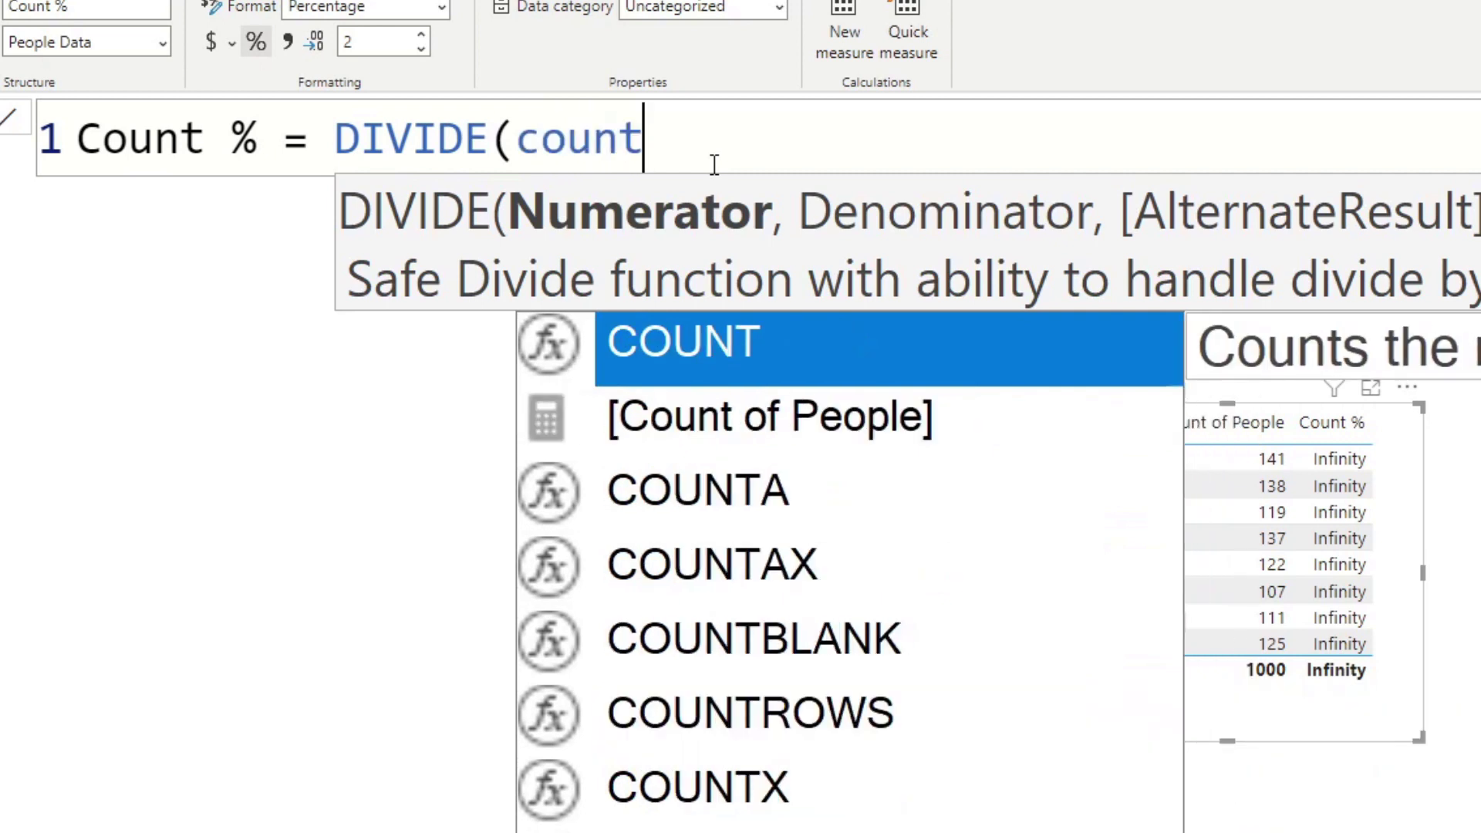
key(Down)
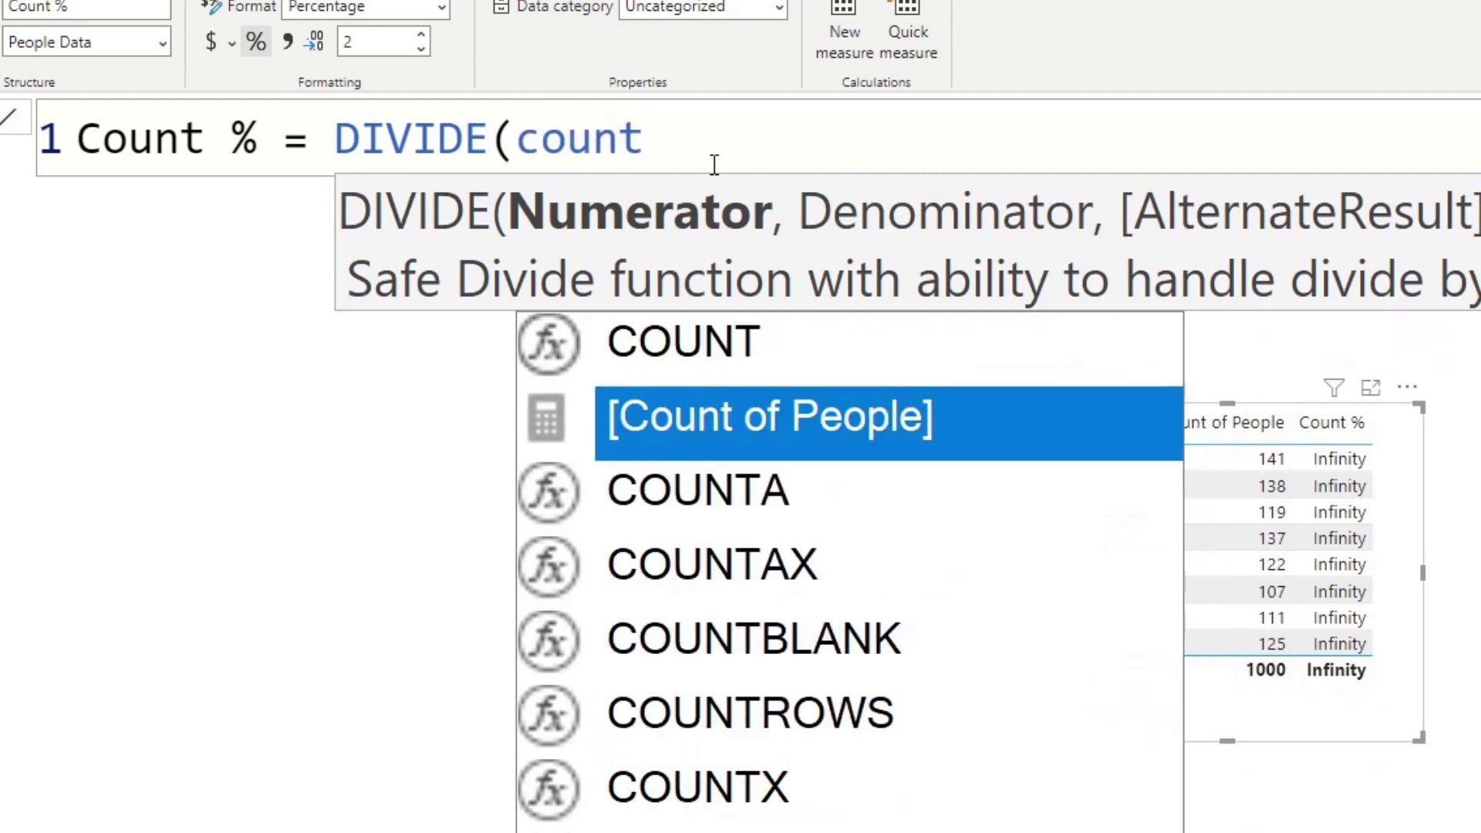
key(Tab)
text(, )
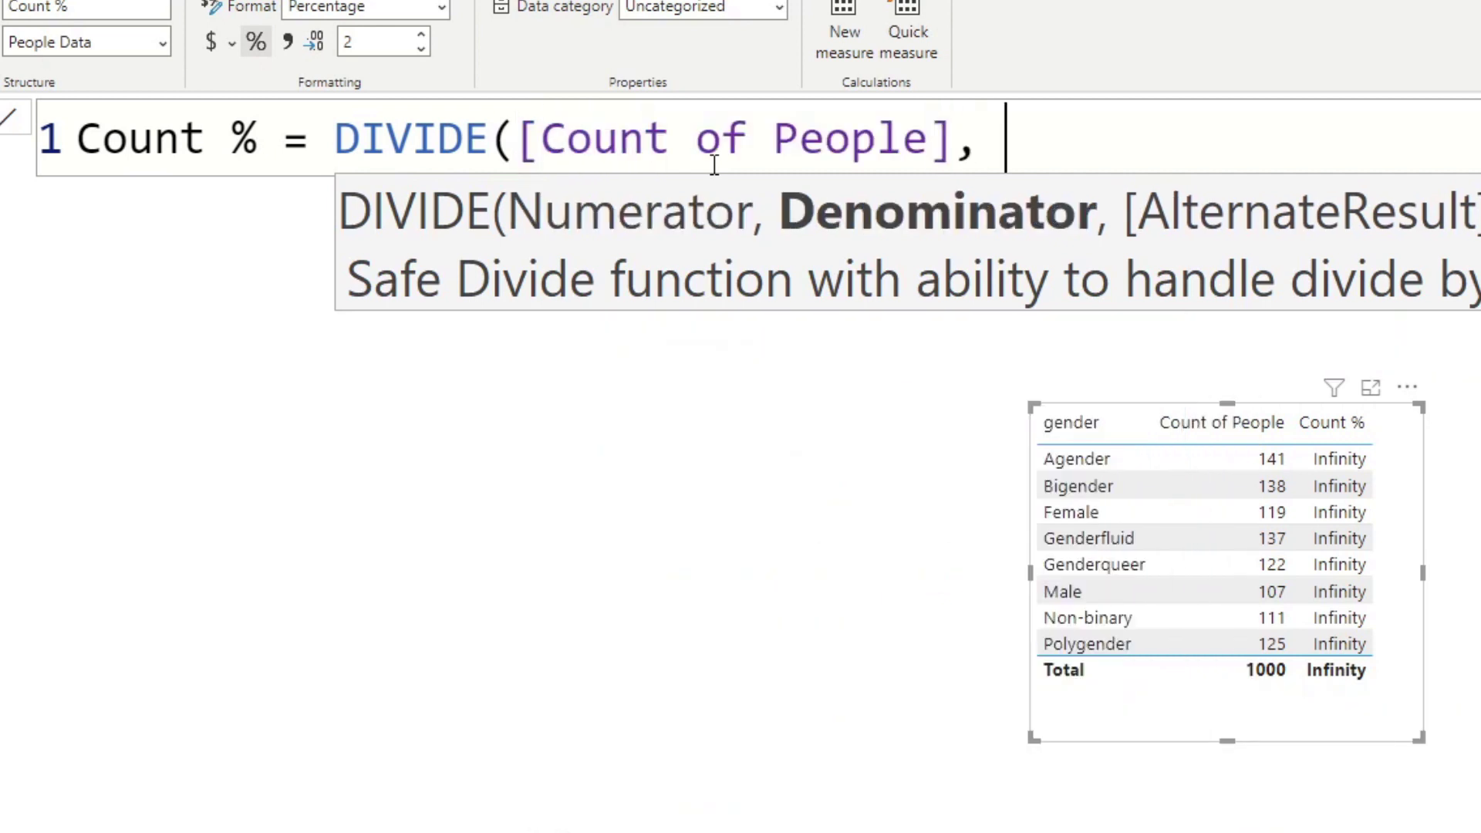
text(1000)
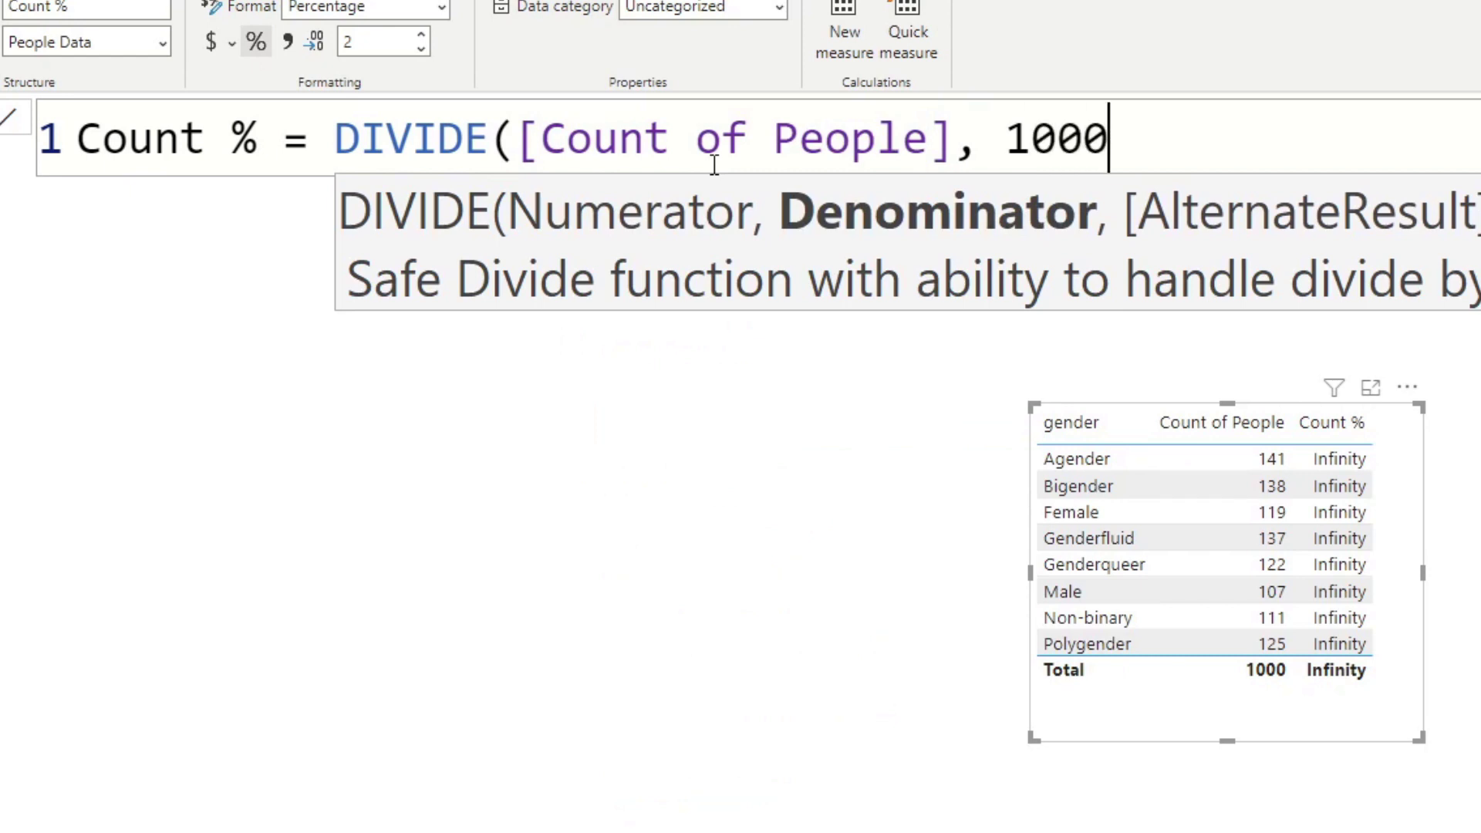
text(,)
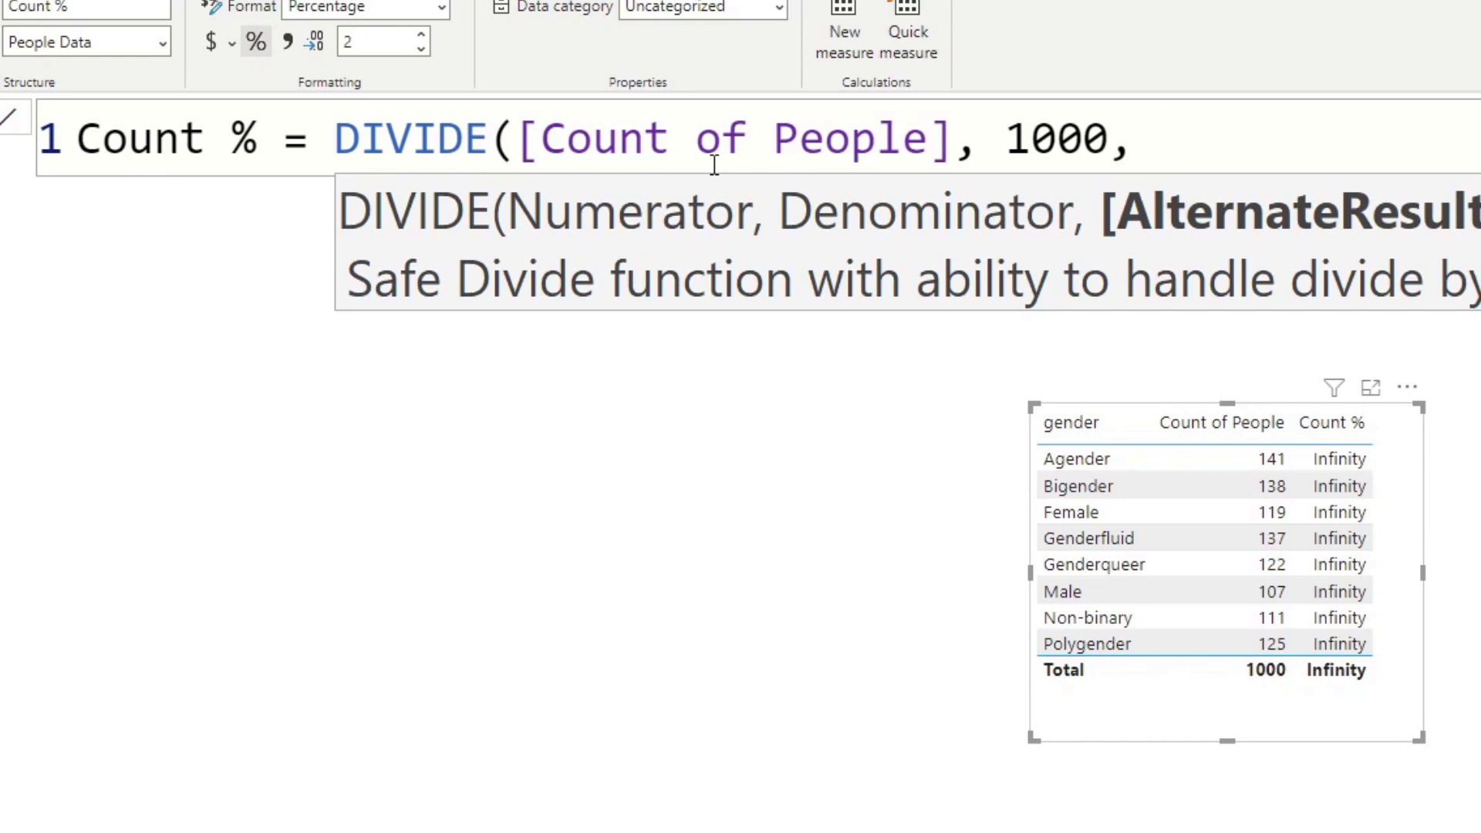
text(0))
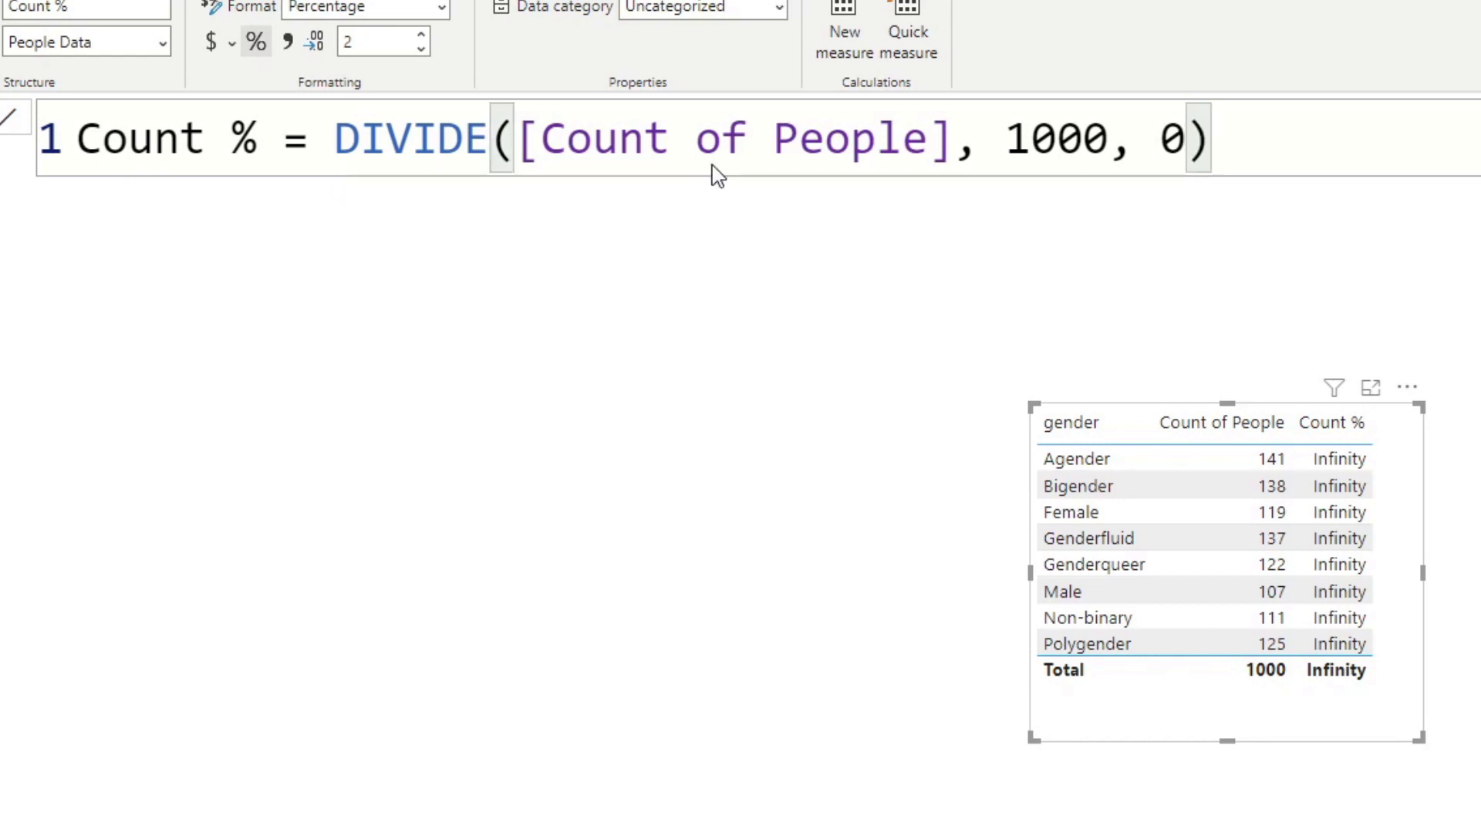
key(Return)
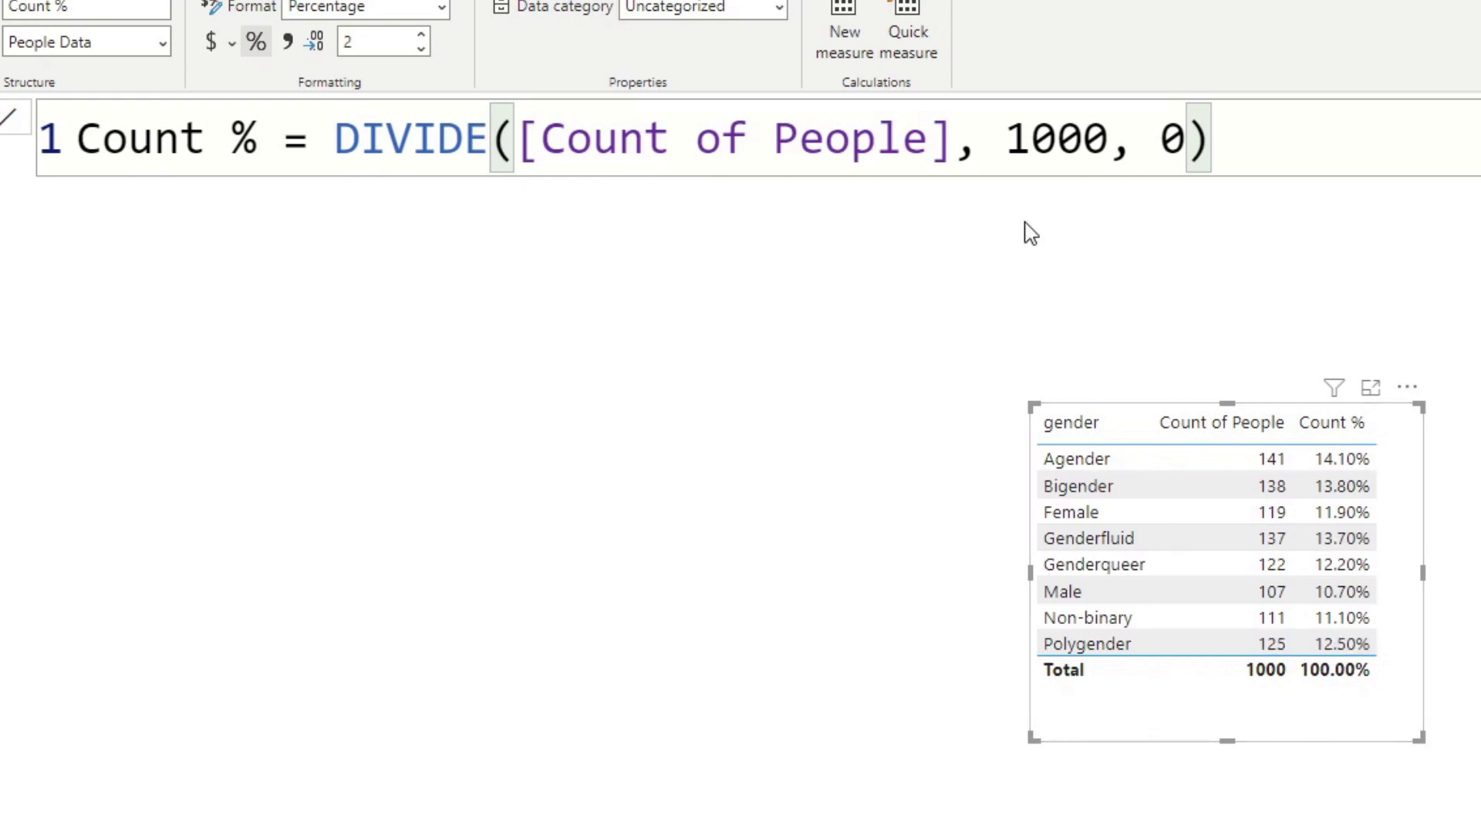
- Replace the 1000 denominator with 0 and commit, giving 0.00% for every gender
drag(1082, 142, 1006, 142)
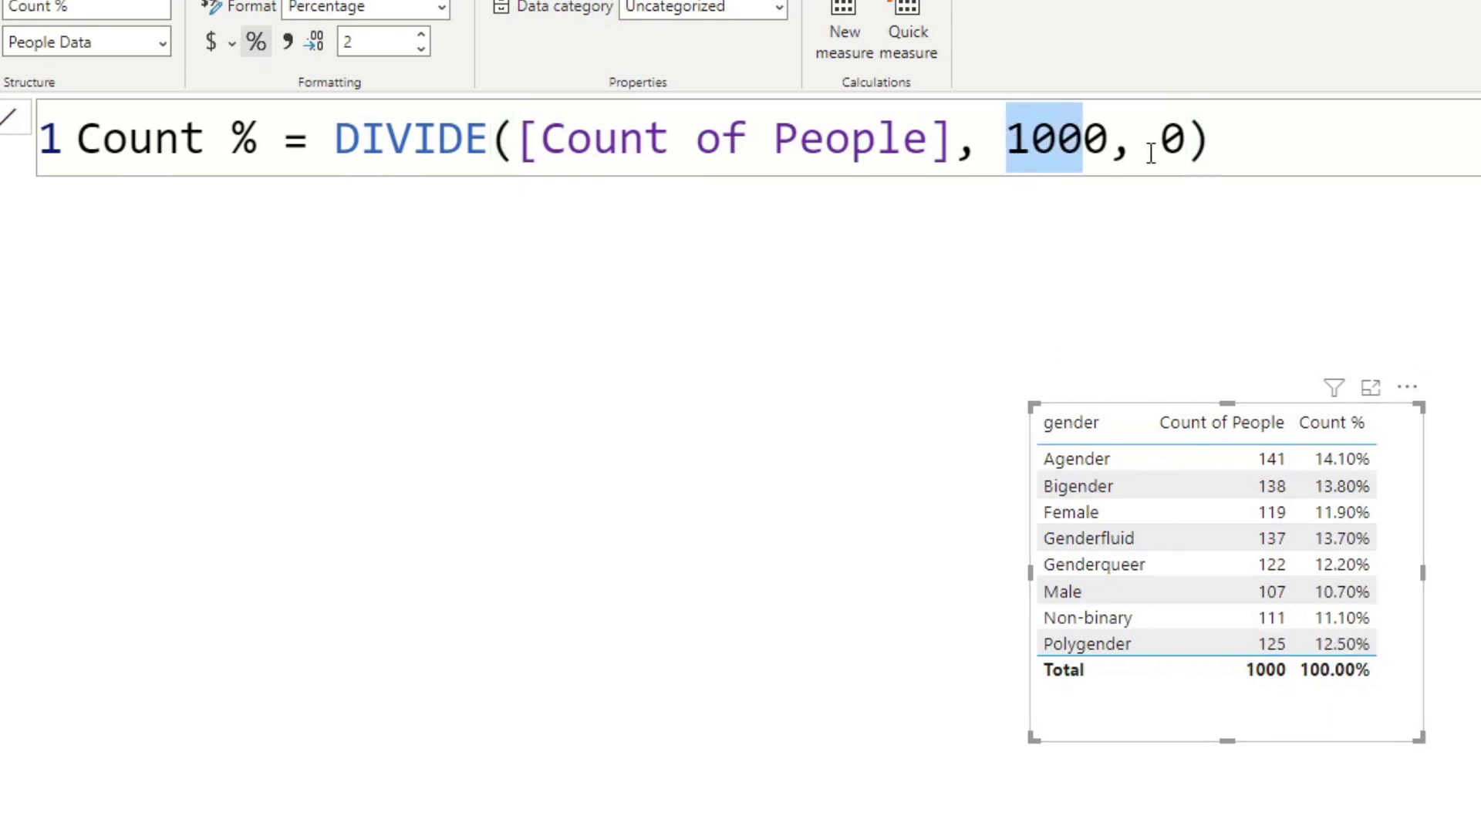
text(0)
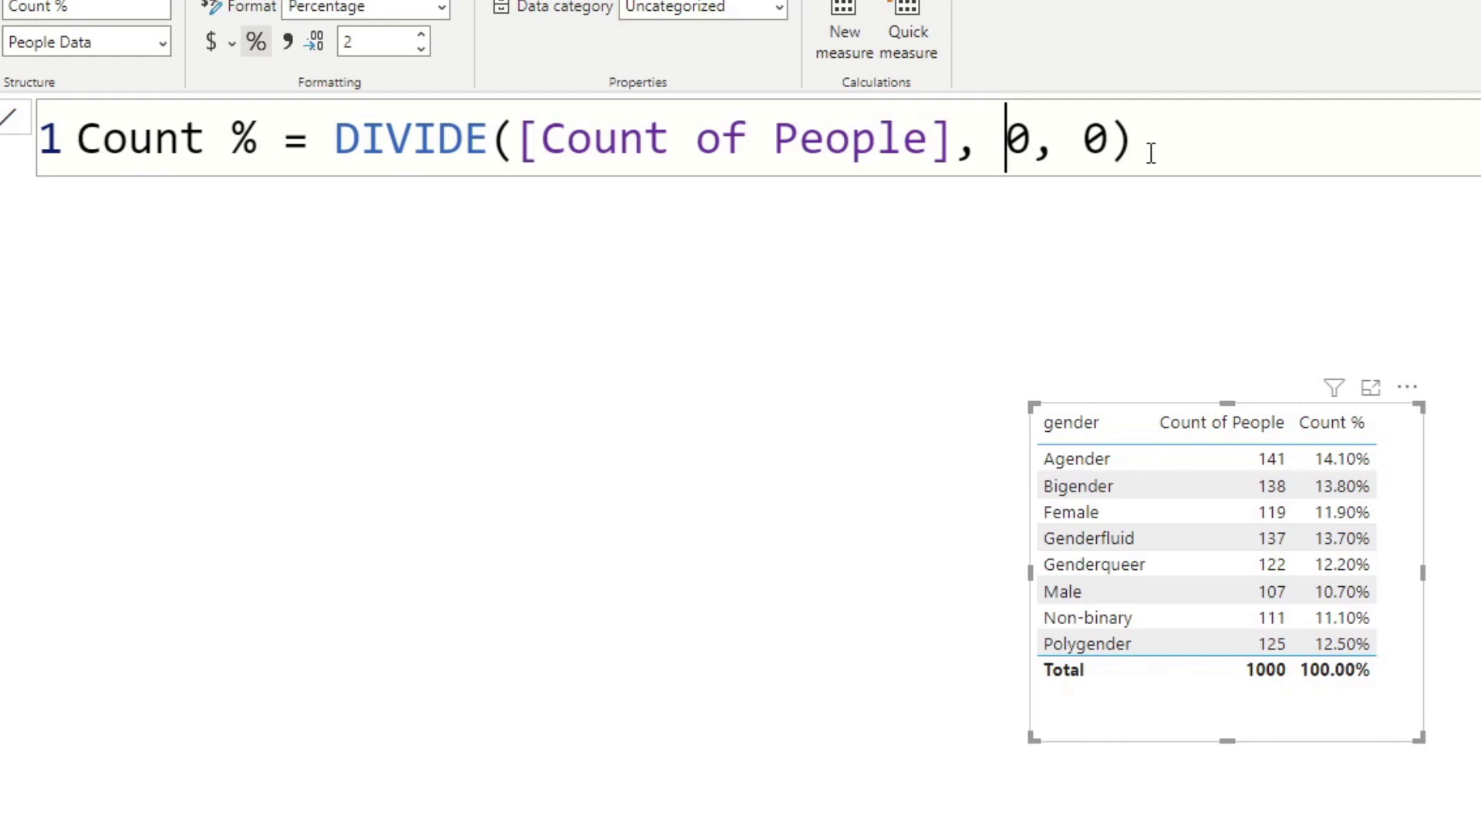
click(1151, 153)
key(Return)
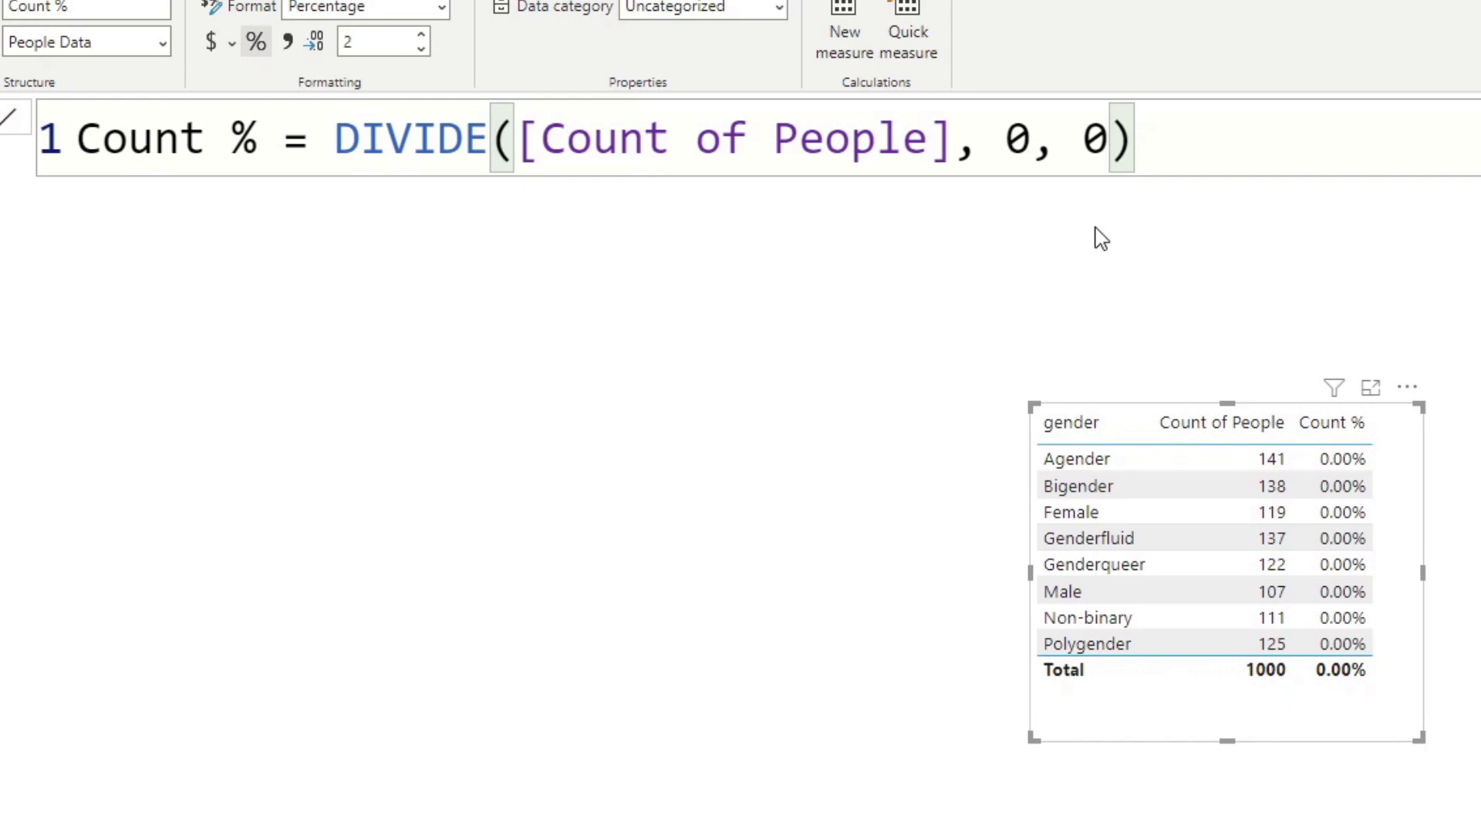
- Restore 1000 in the denominator text and select it
click(1005, 147)
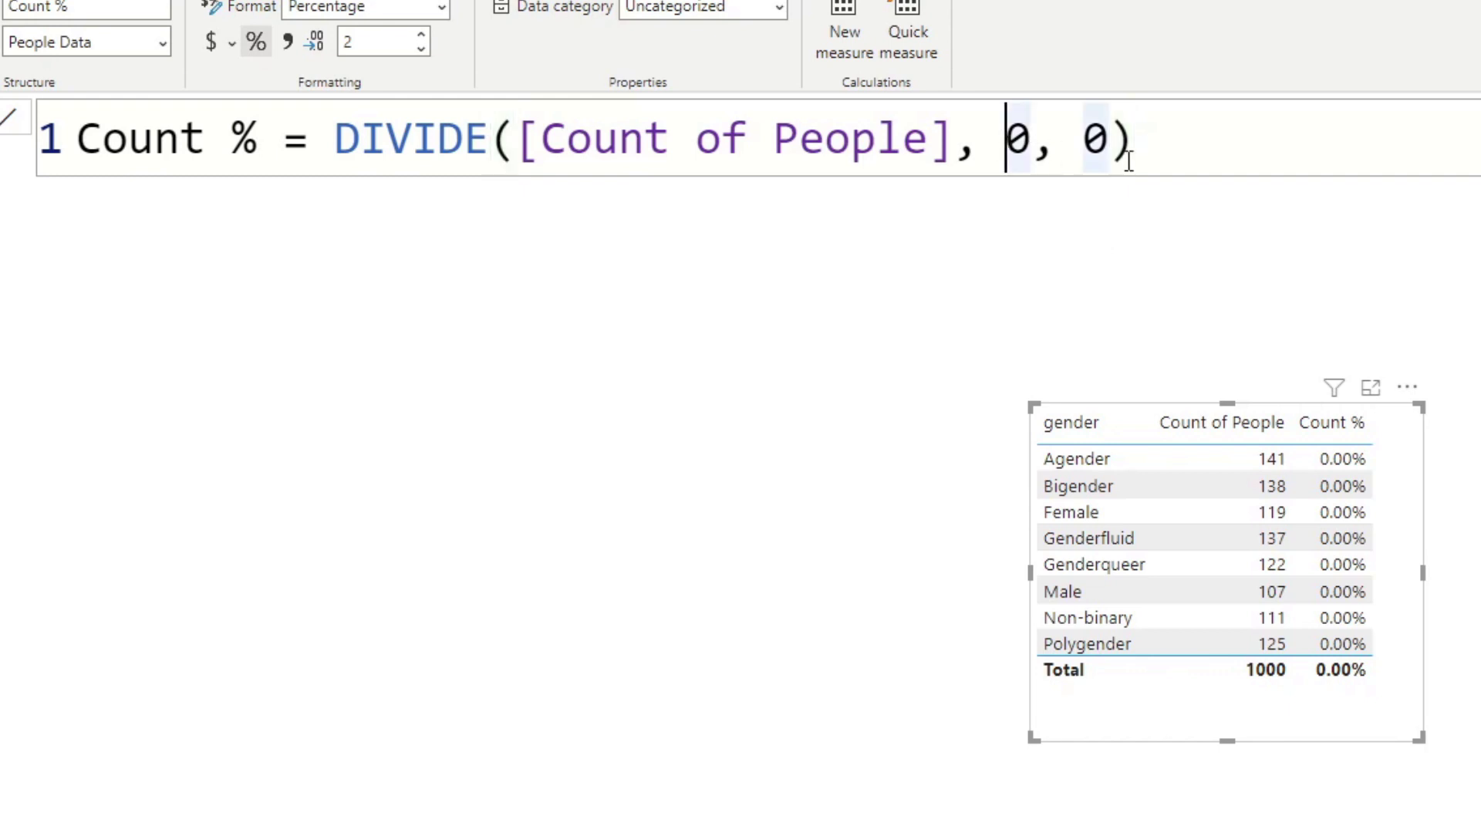
text(100)
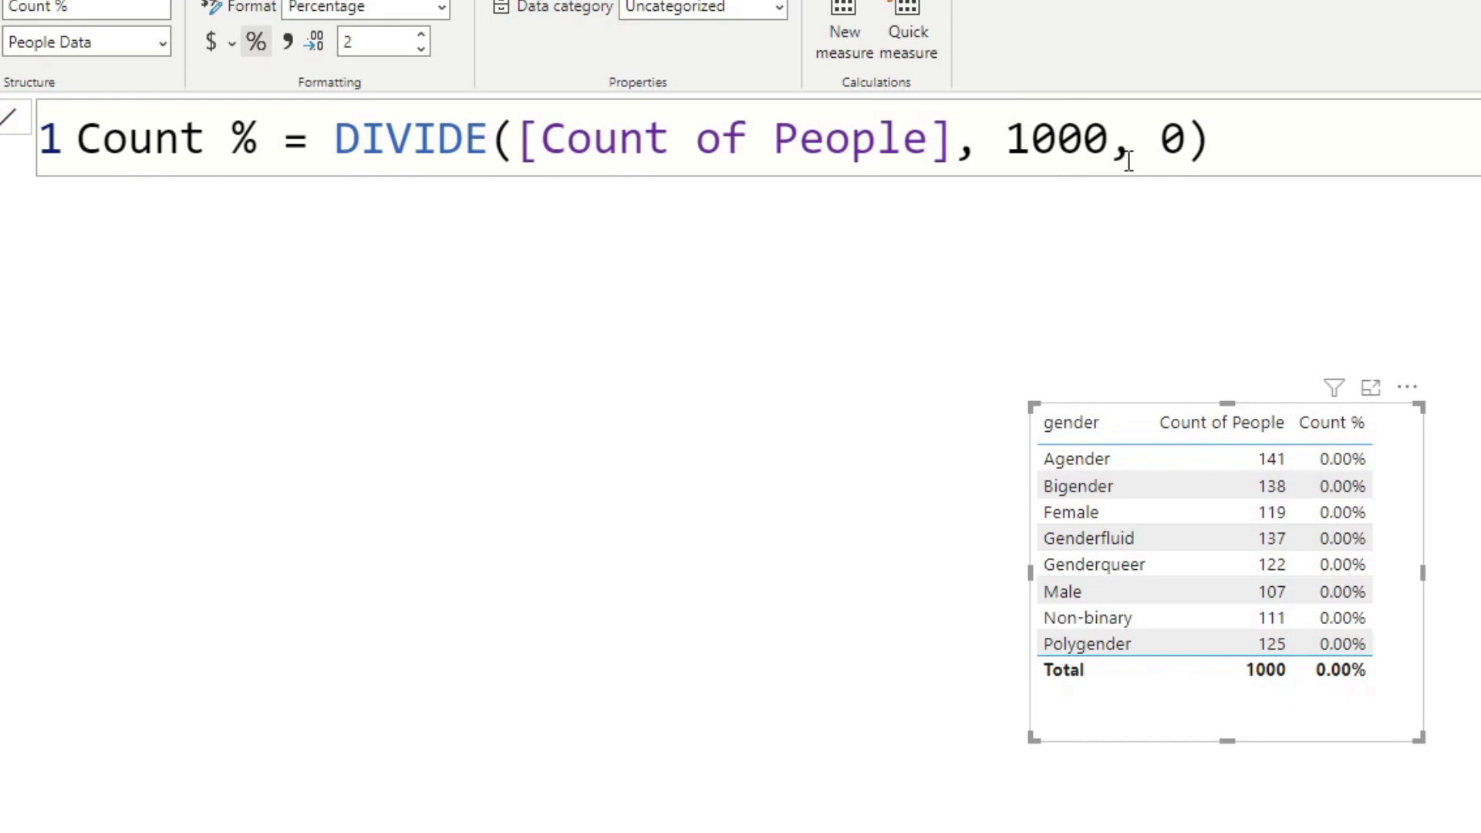
double_click(1055, 142)
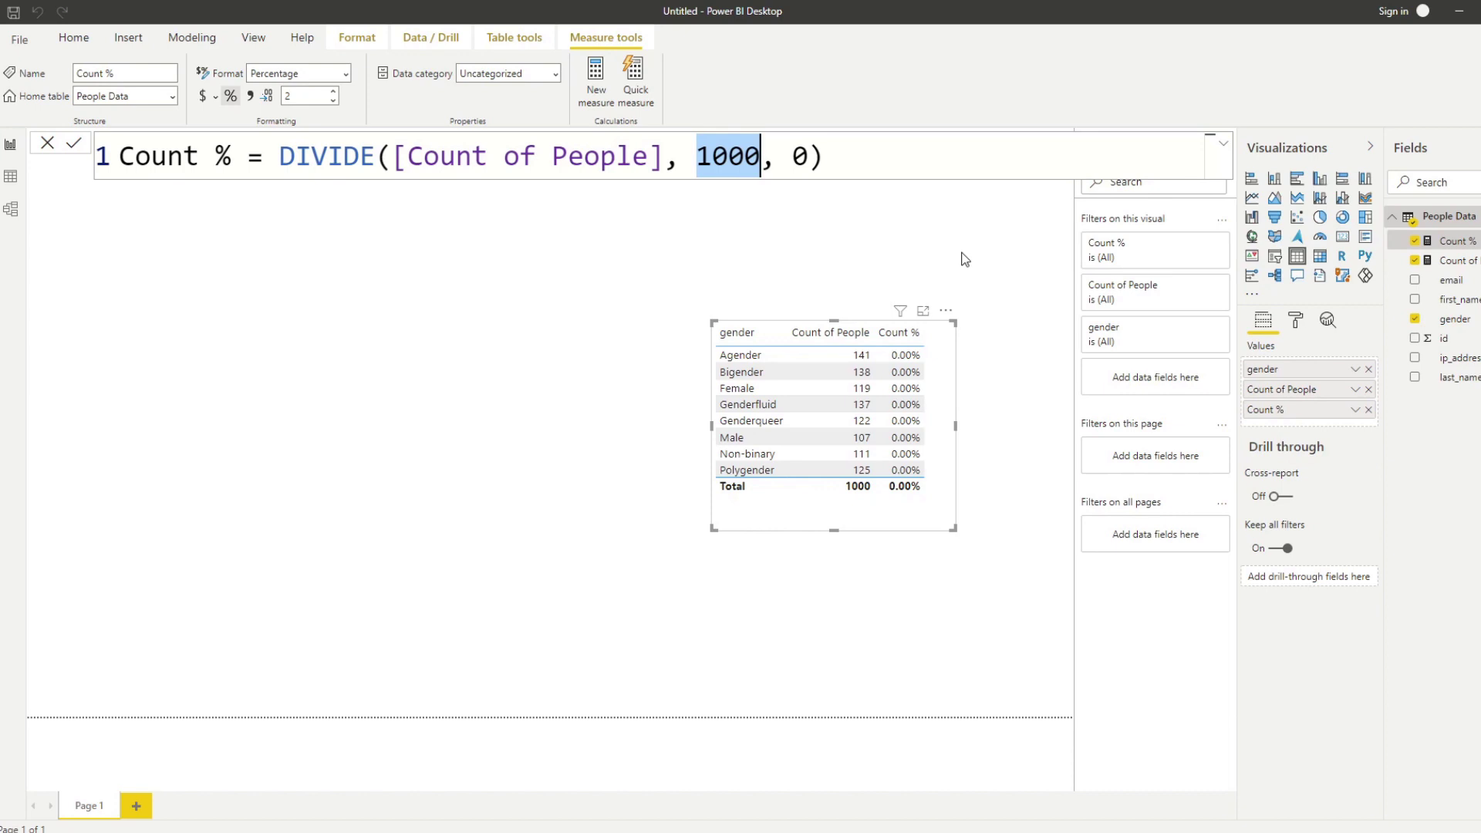
- Delete the 1000 denominator, leaving DIVIDE([Count of People], , 0)
key(BackSpace)
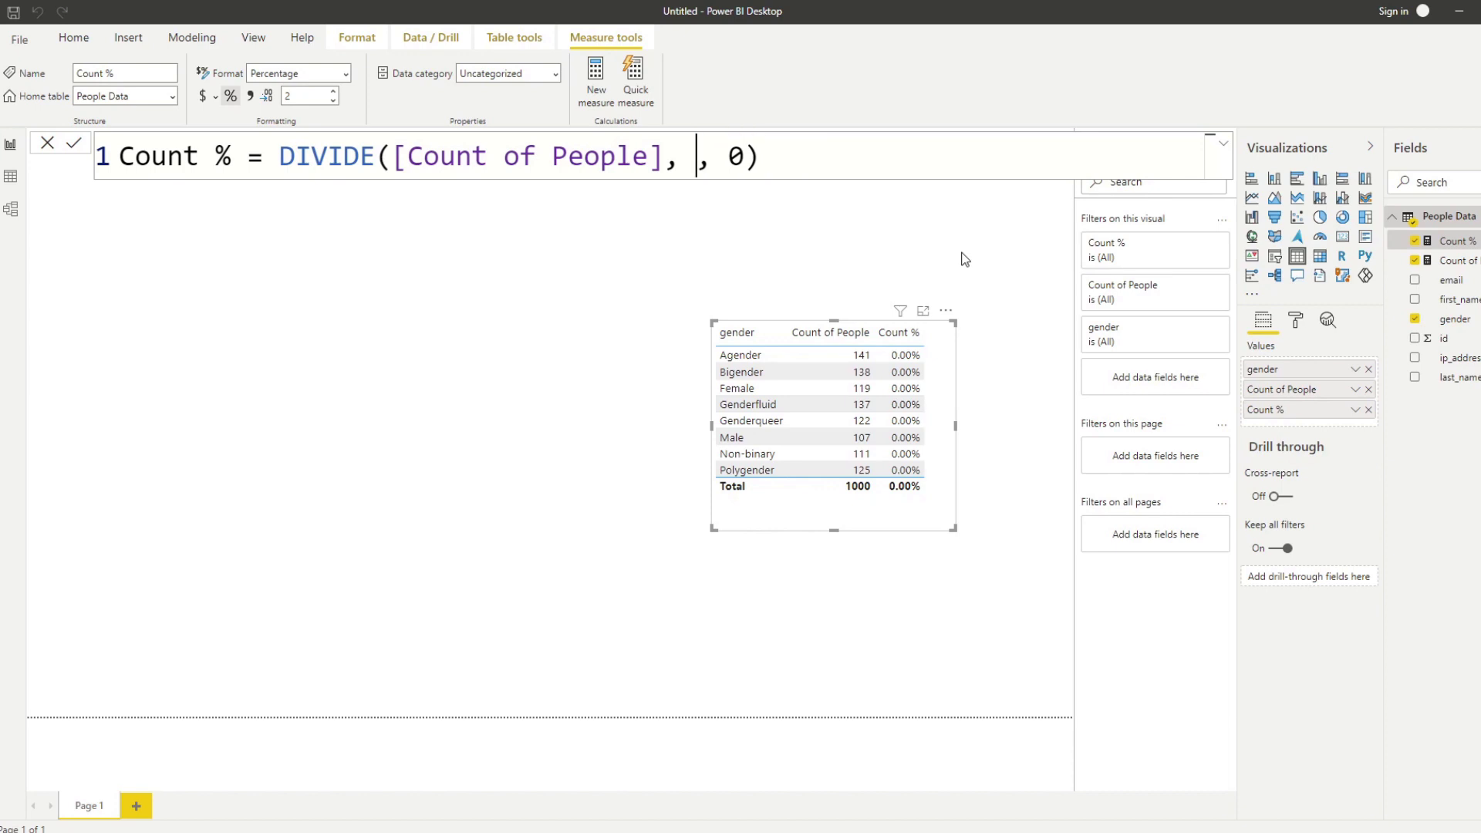
text(A)
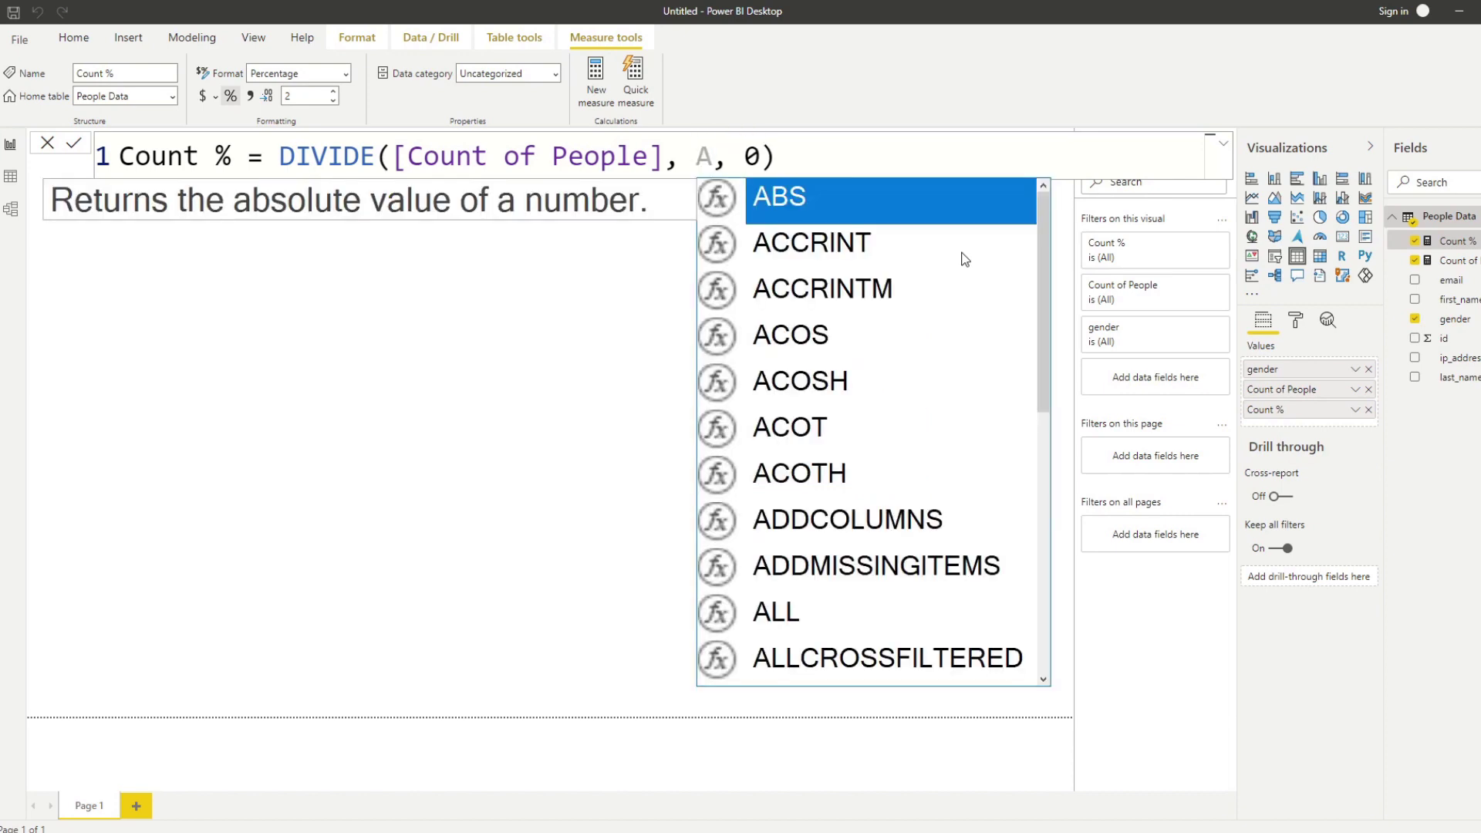
text(LL)
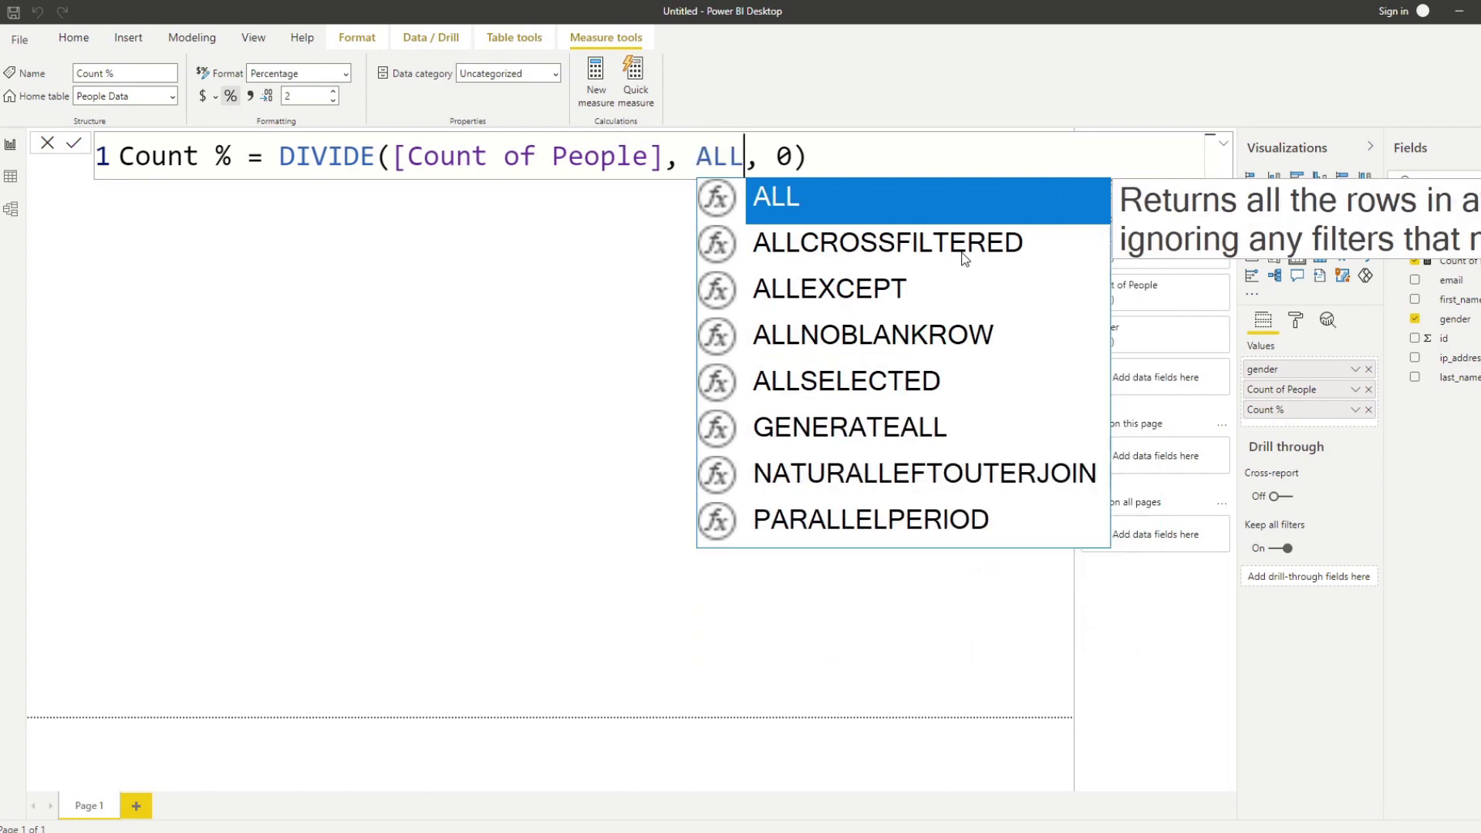
text(()
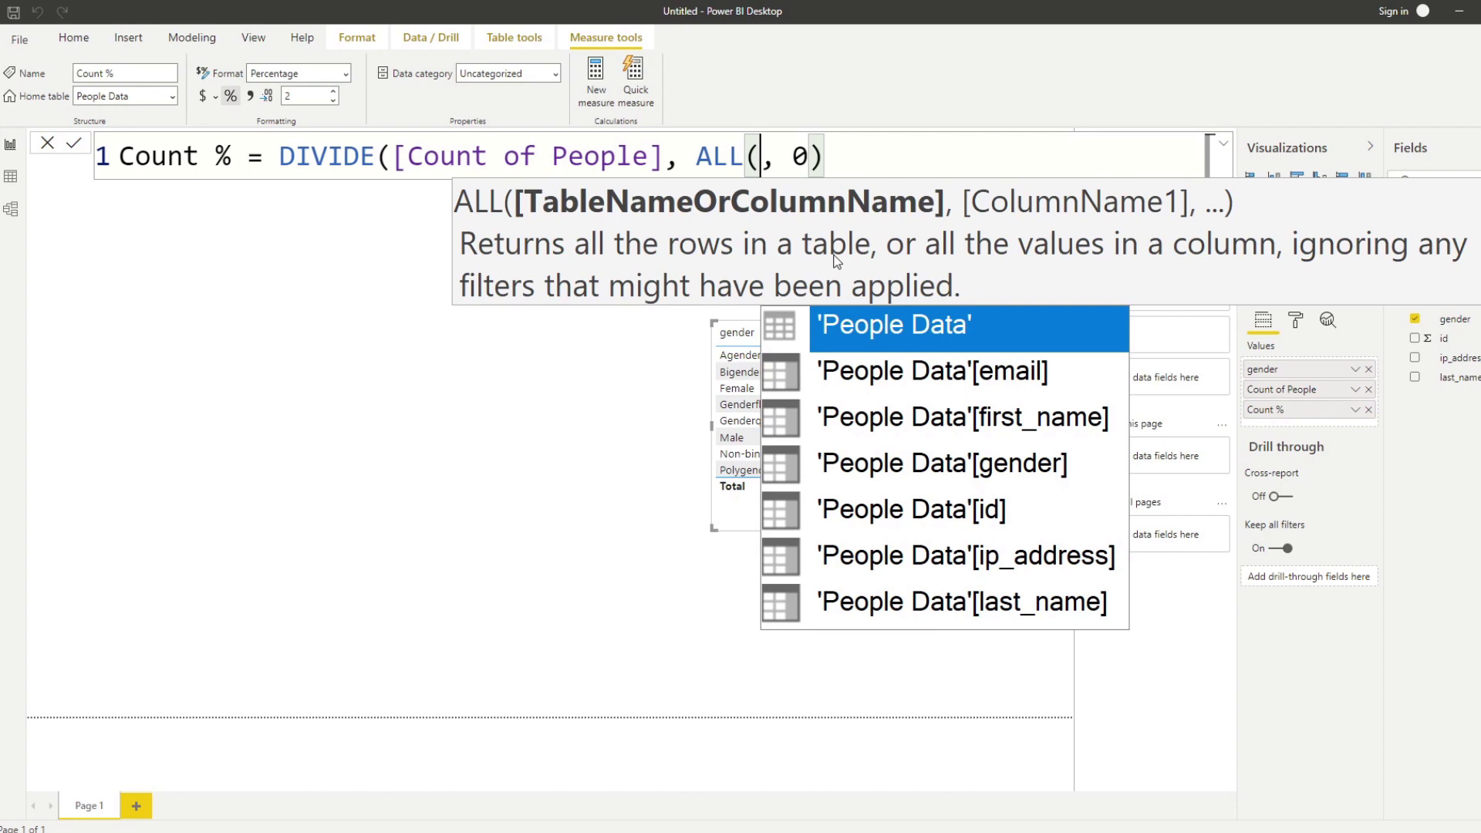
key(BackSpace)
key(BackSpace)
key(BackSpace)
key(BackSpace)
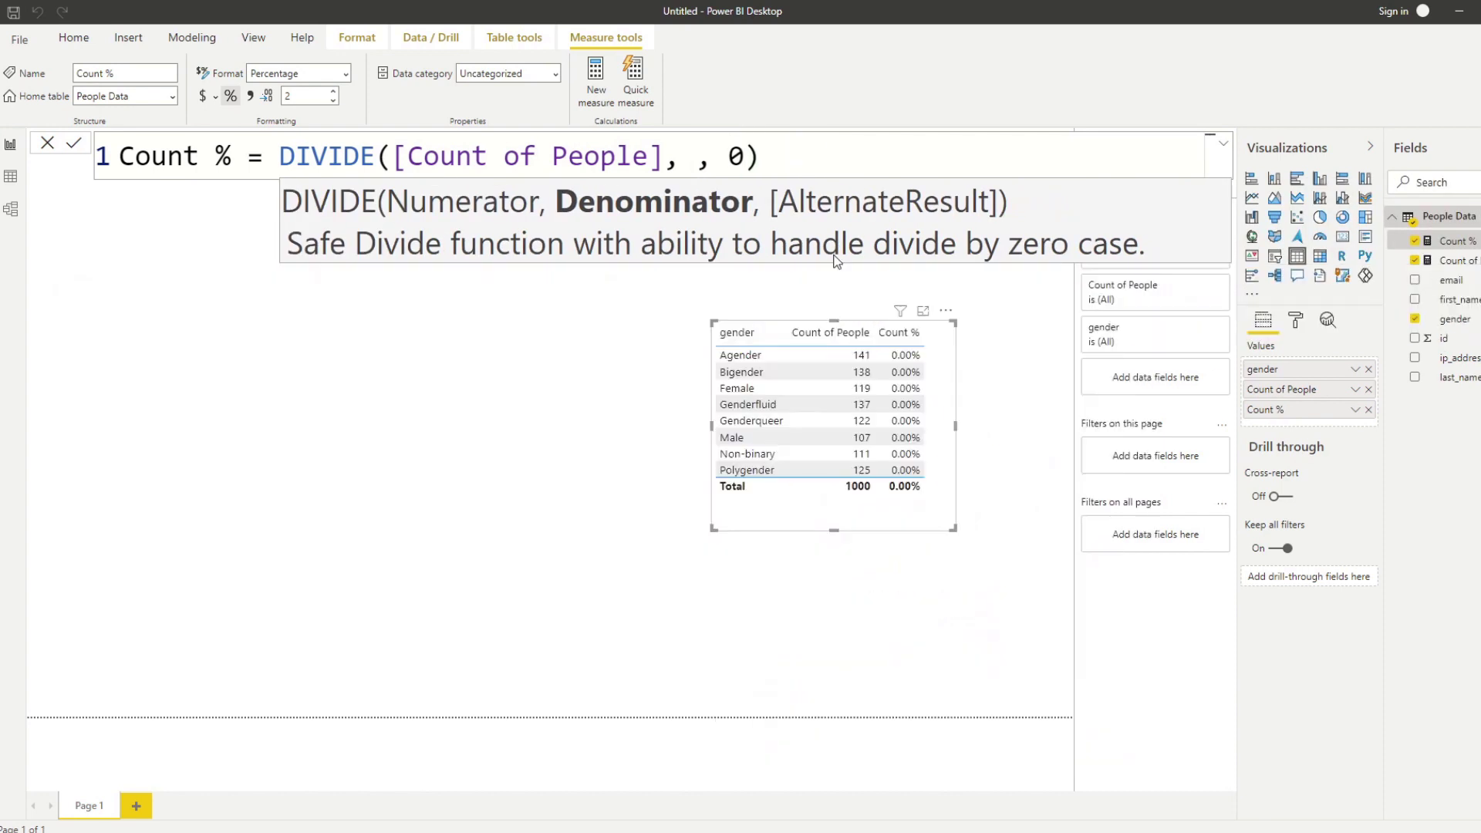
- Fill the empty denominator with COUNTROWS( ALL('People Data') ) using autocomplete
text(COUNT)
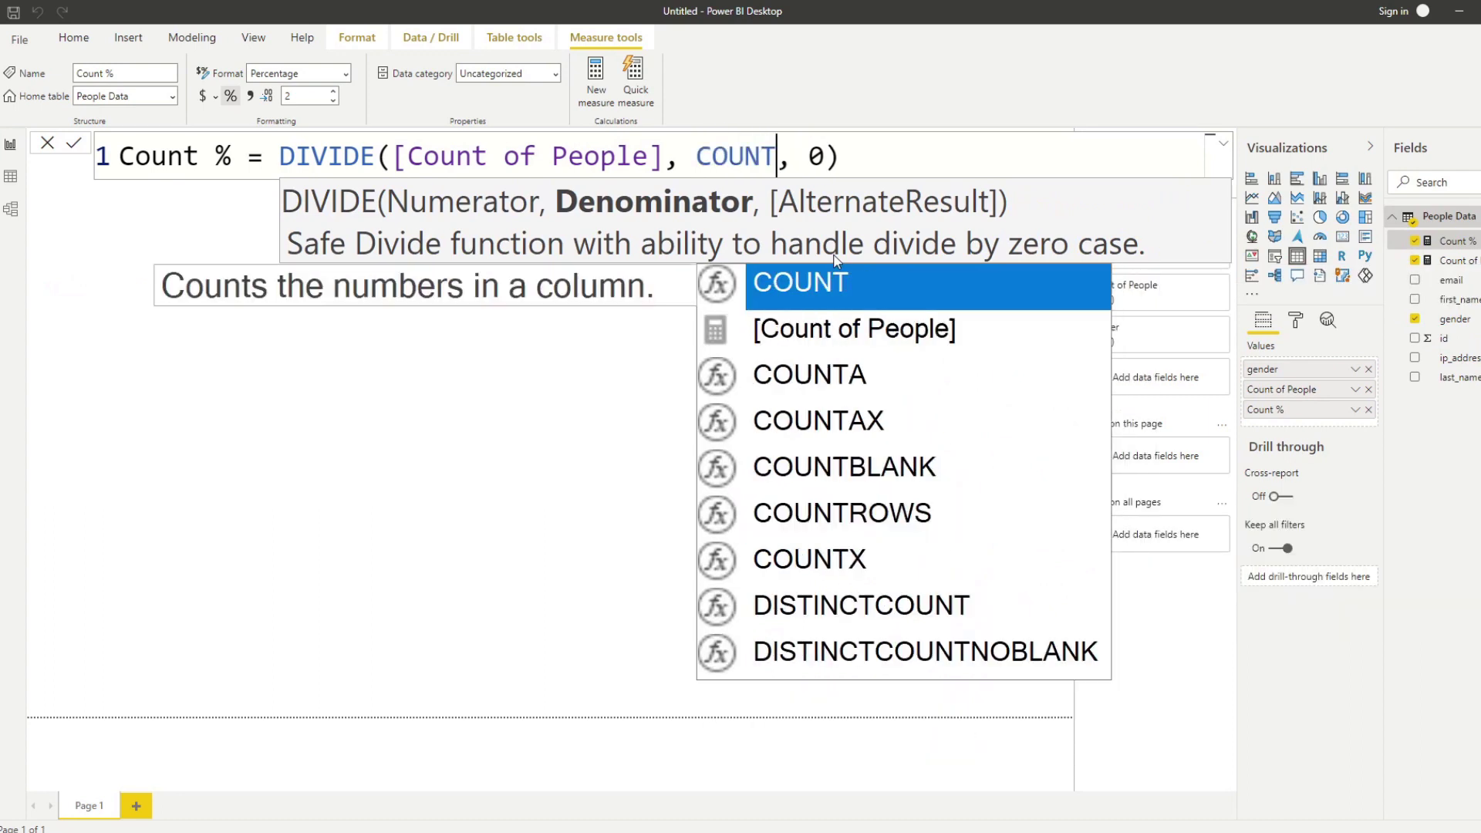
text(RO)
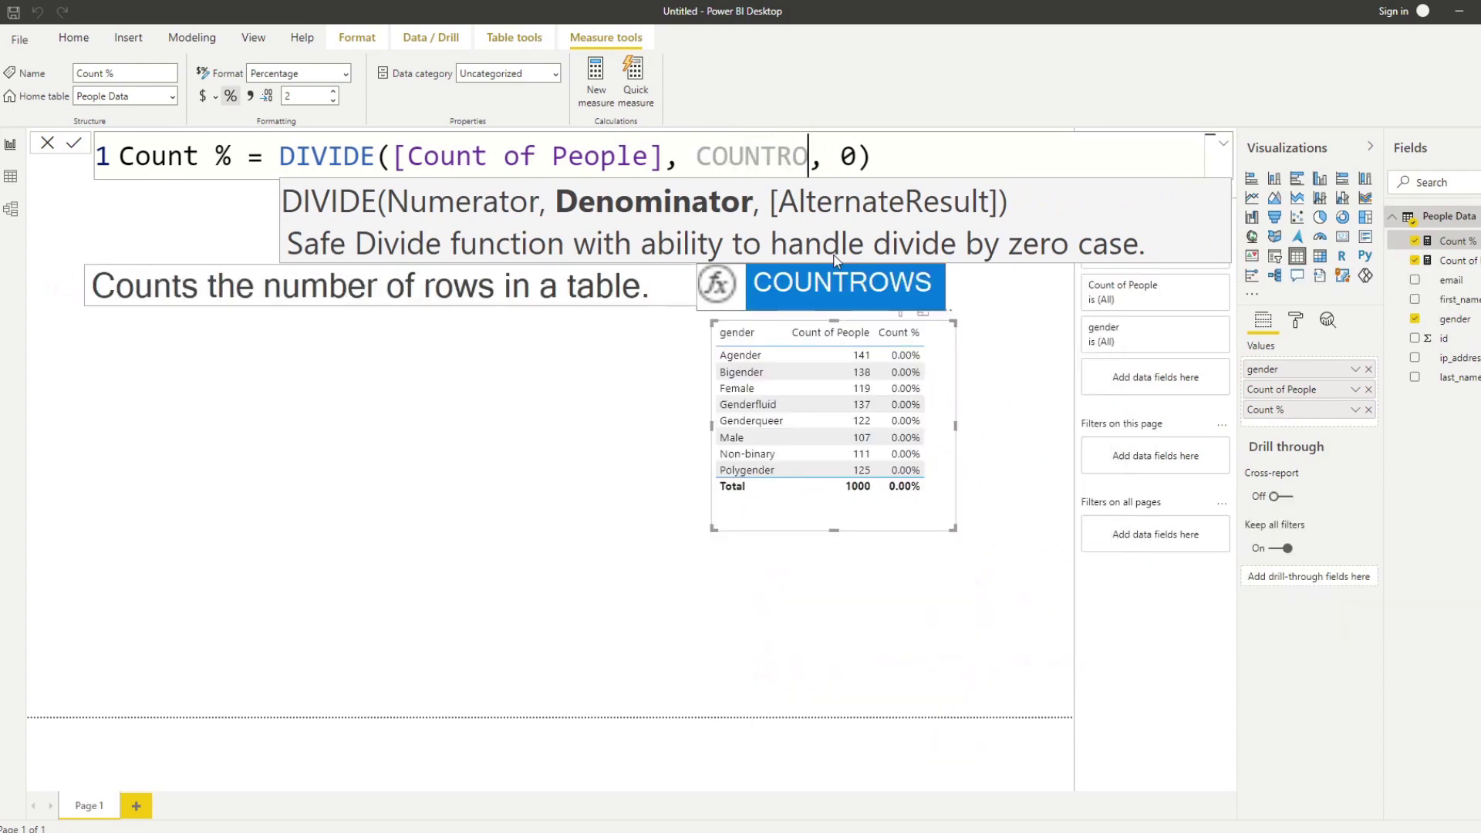
key(Tab)
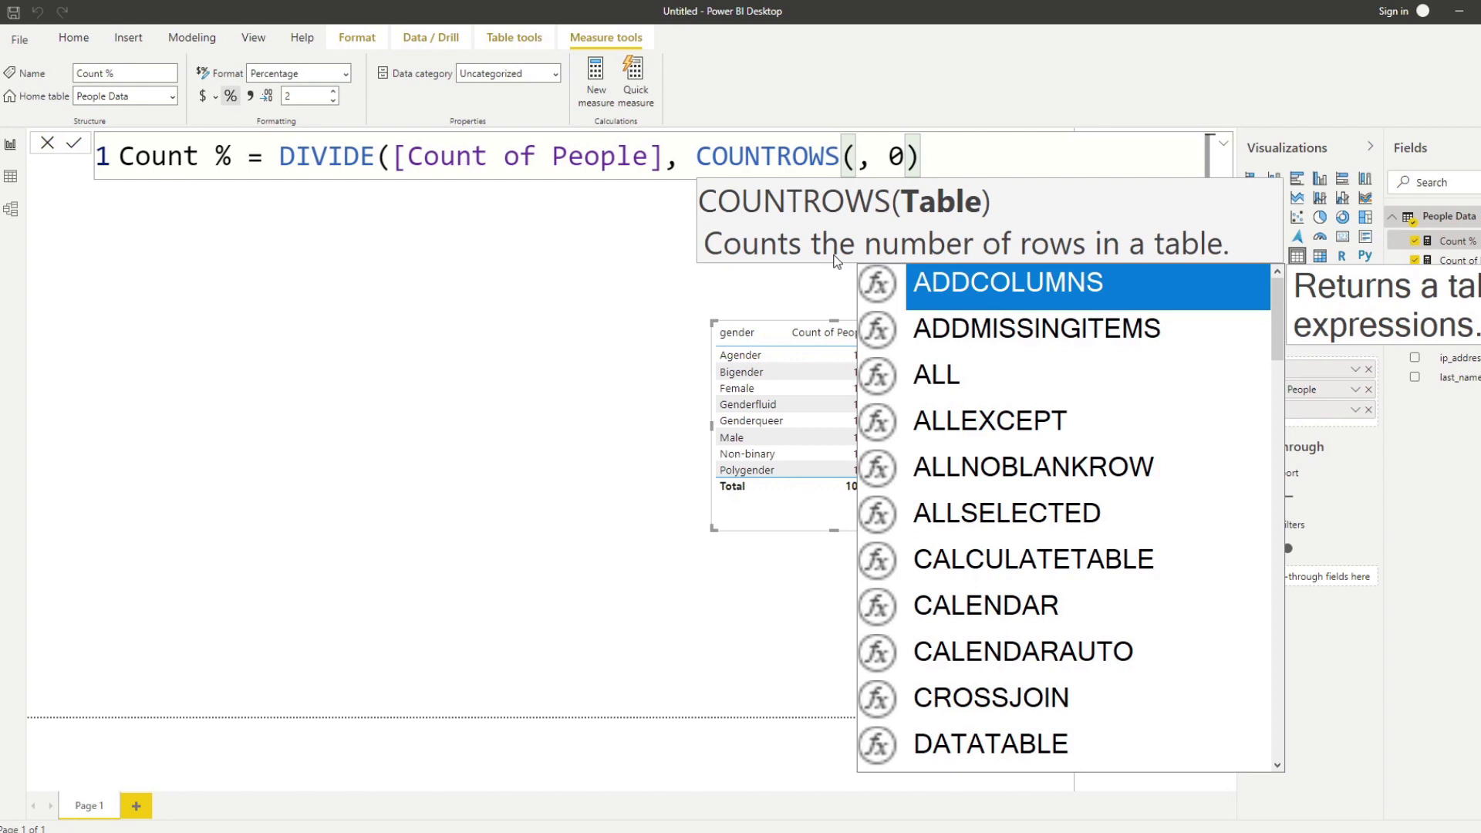
text())
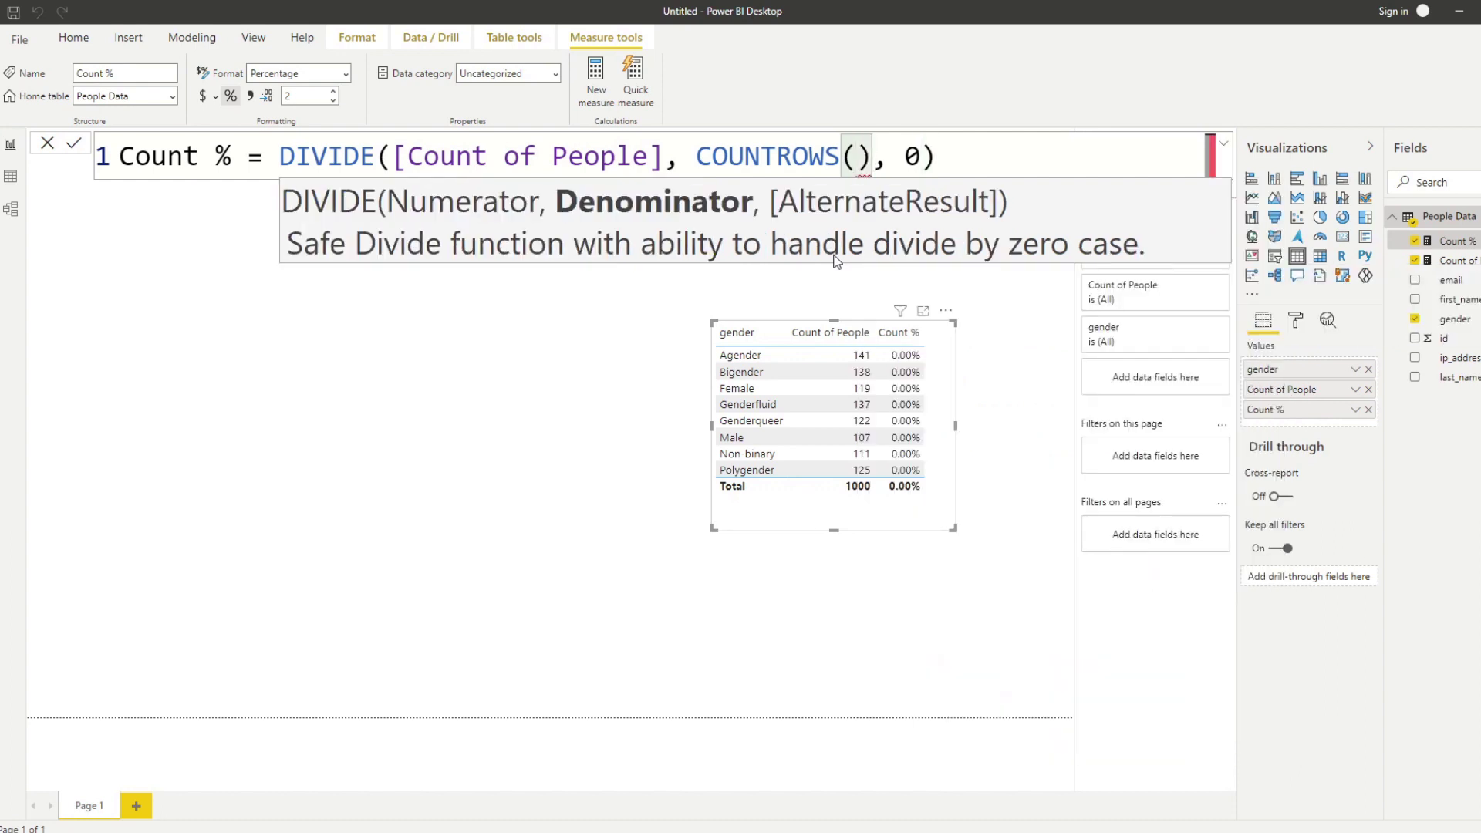
key(Left)
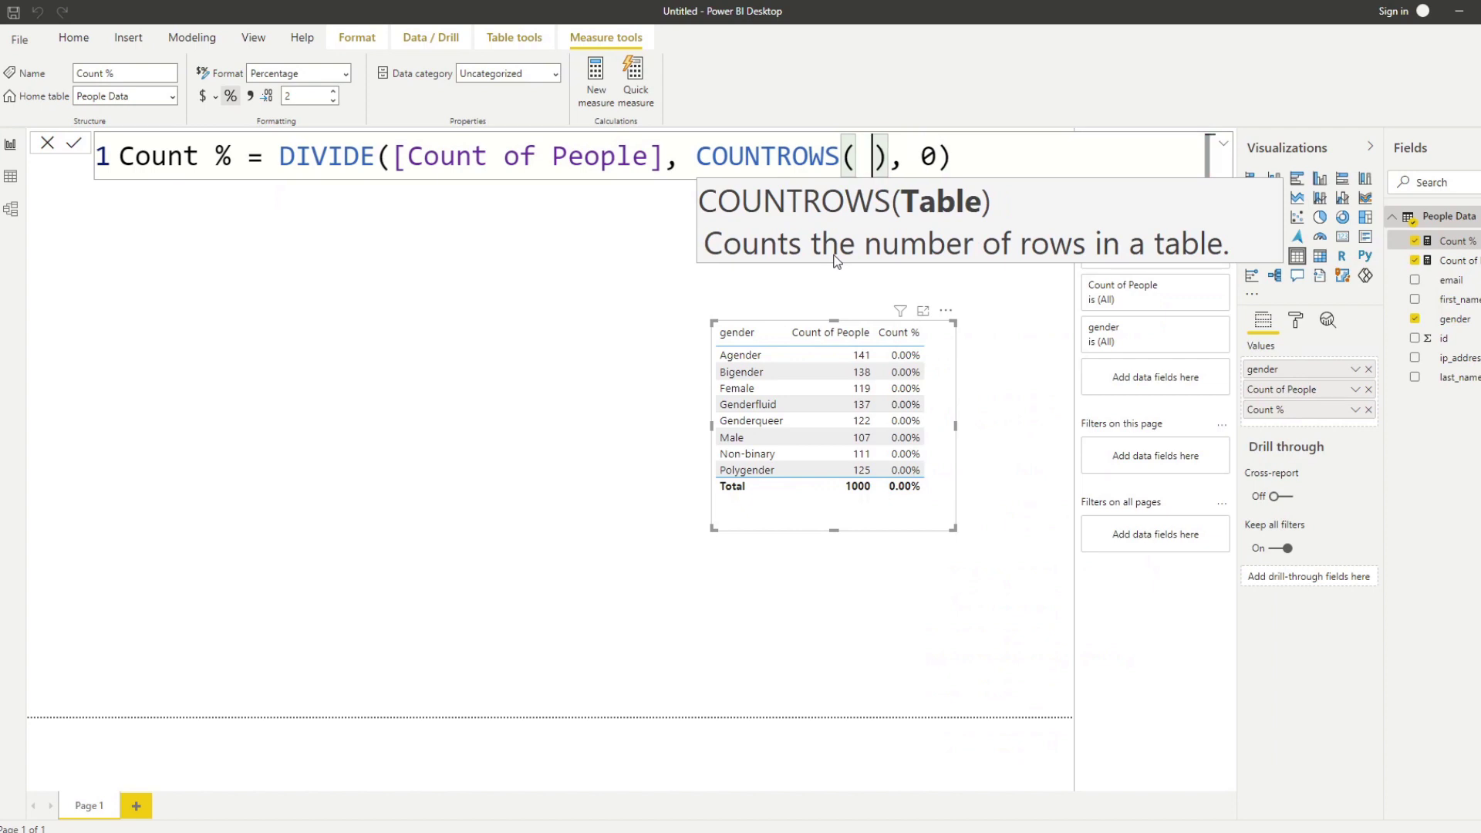
key(Left)
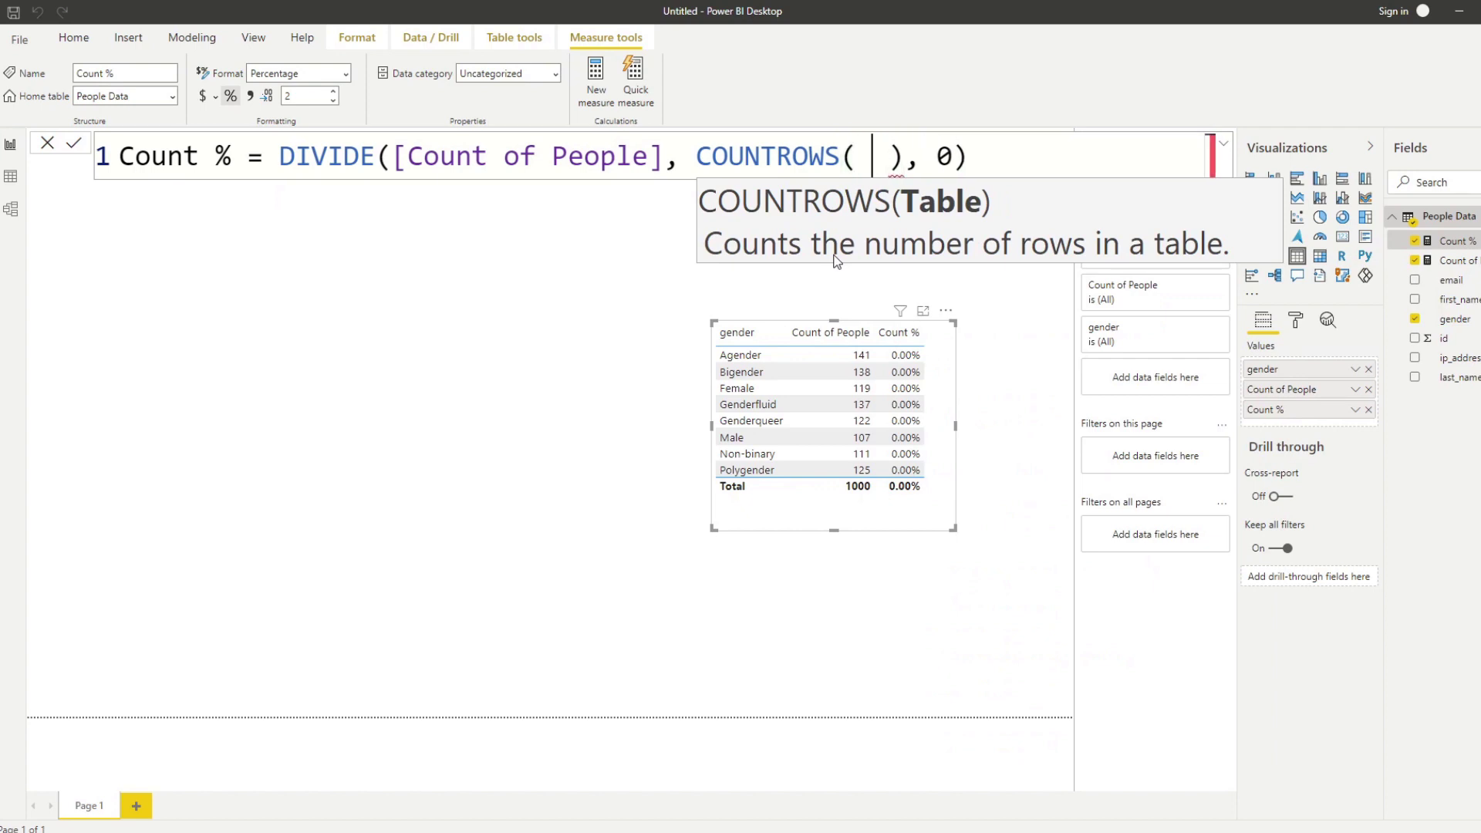
text(ALL )
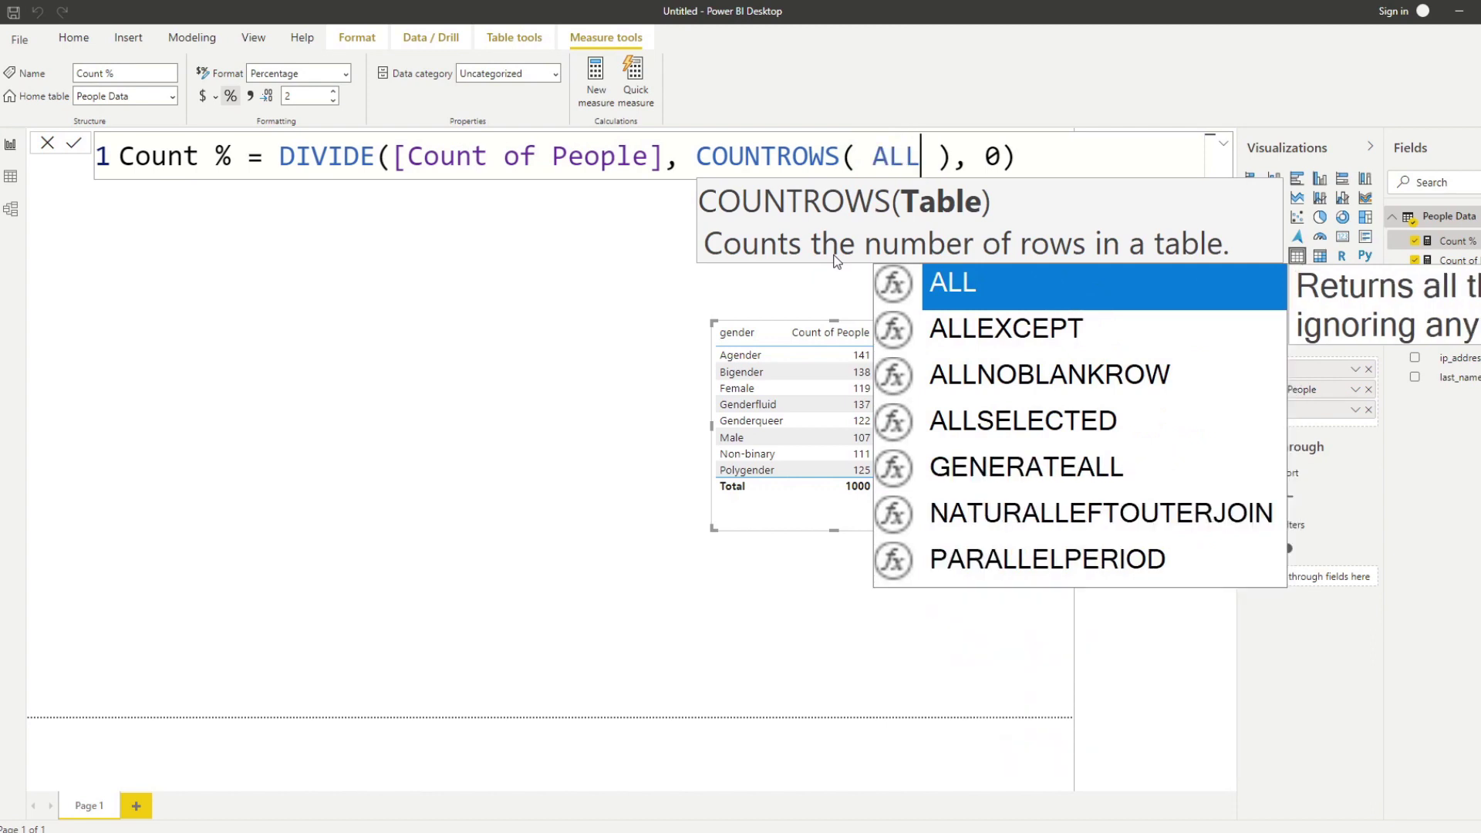
text(()
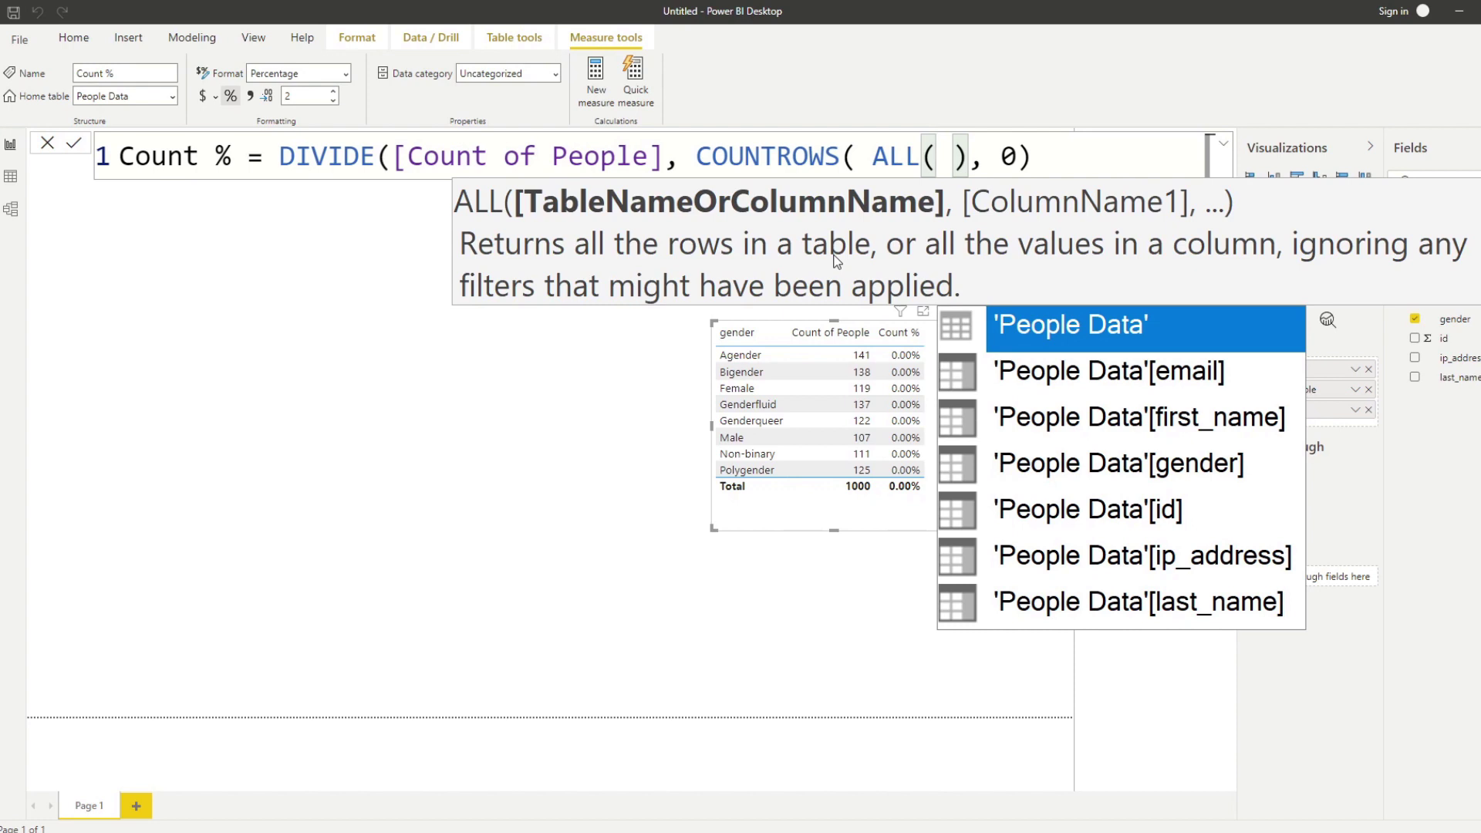
key(Tab)
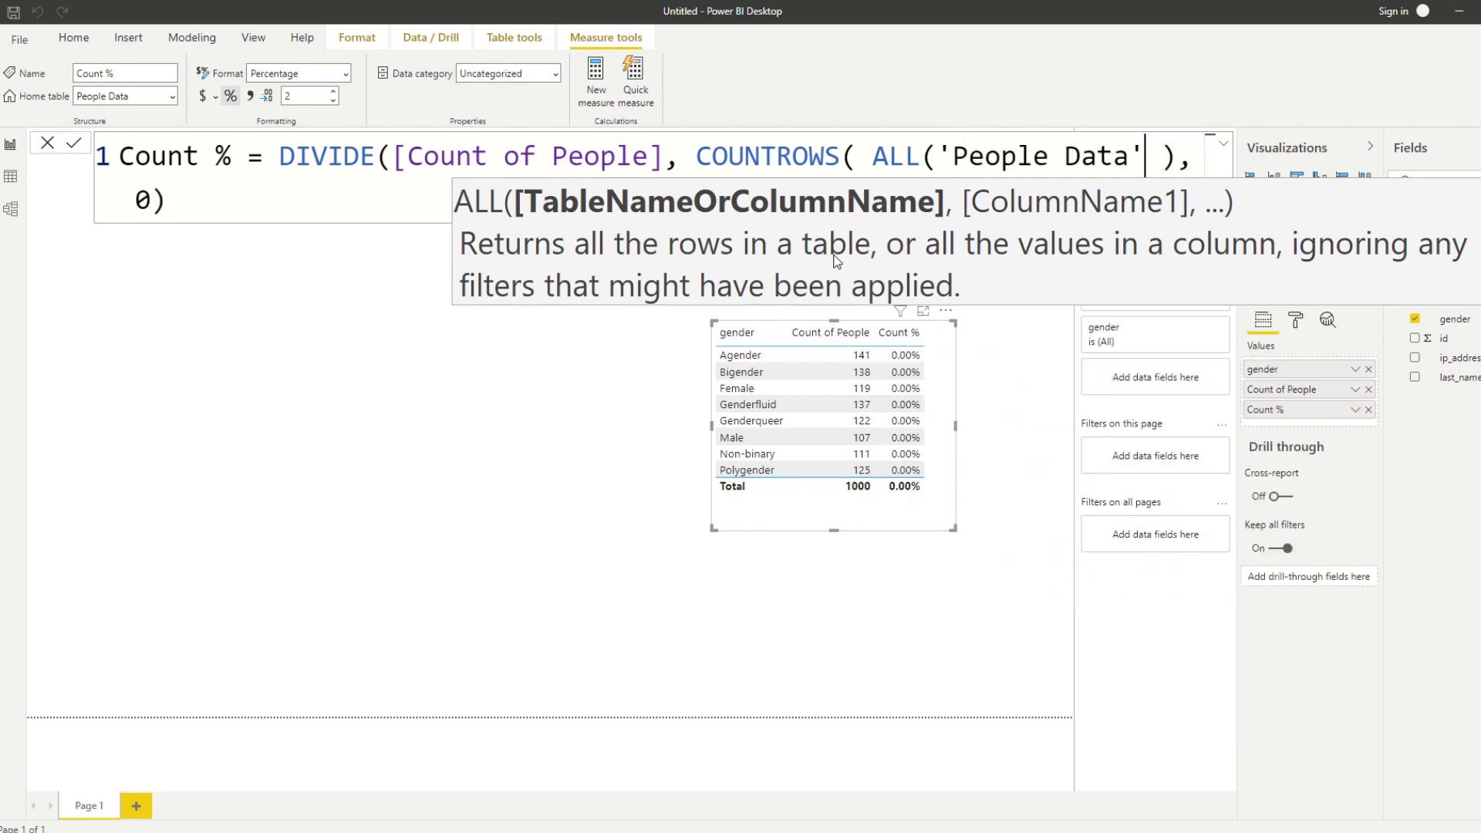
text())
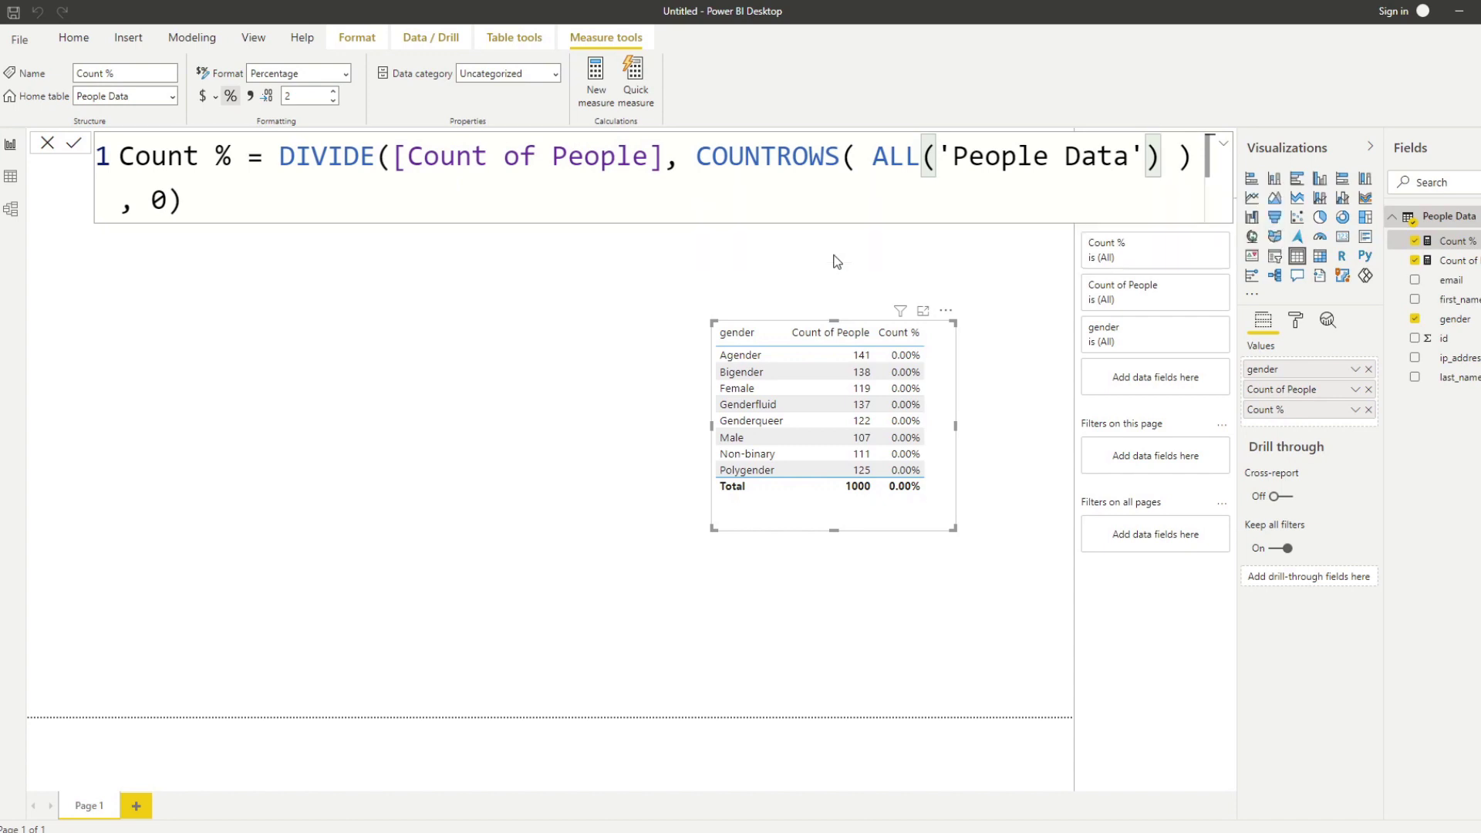
- Commit the COUNTROWS(ALL) formula so Count % runs from Agender 14.10% to 100.00% total
key(Return)
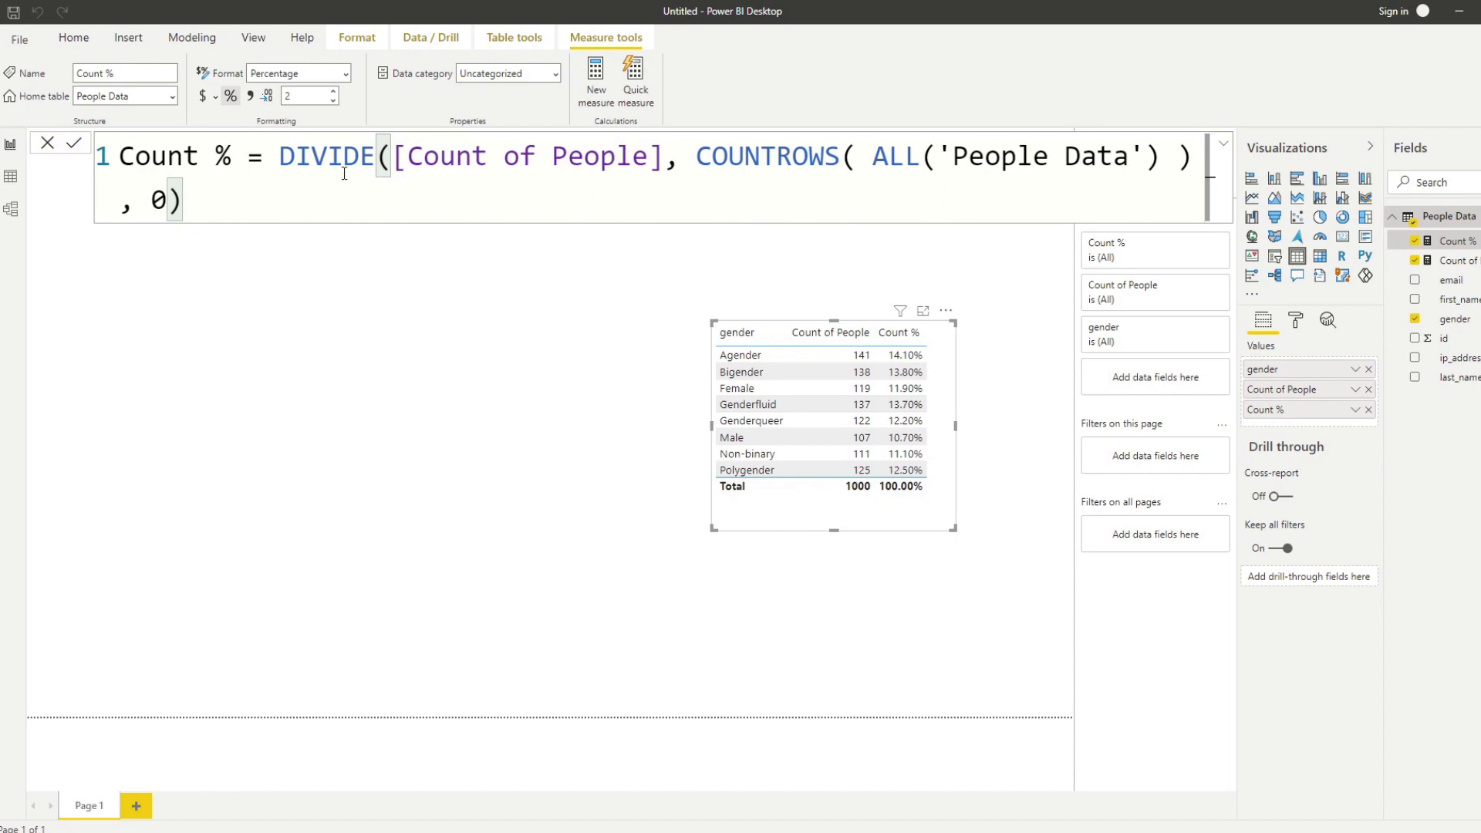
- Put DIVIDE( on its own line and indent [Count of People] beneath it
double_click(283, 157)
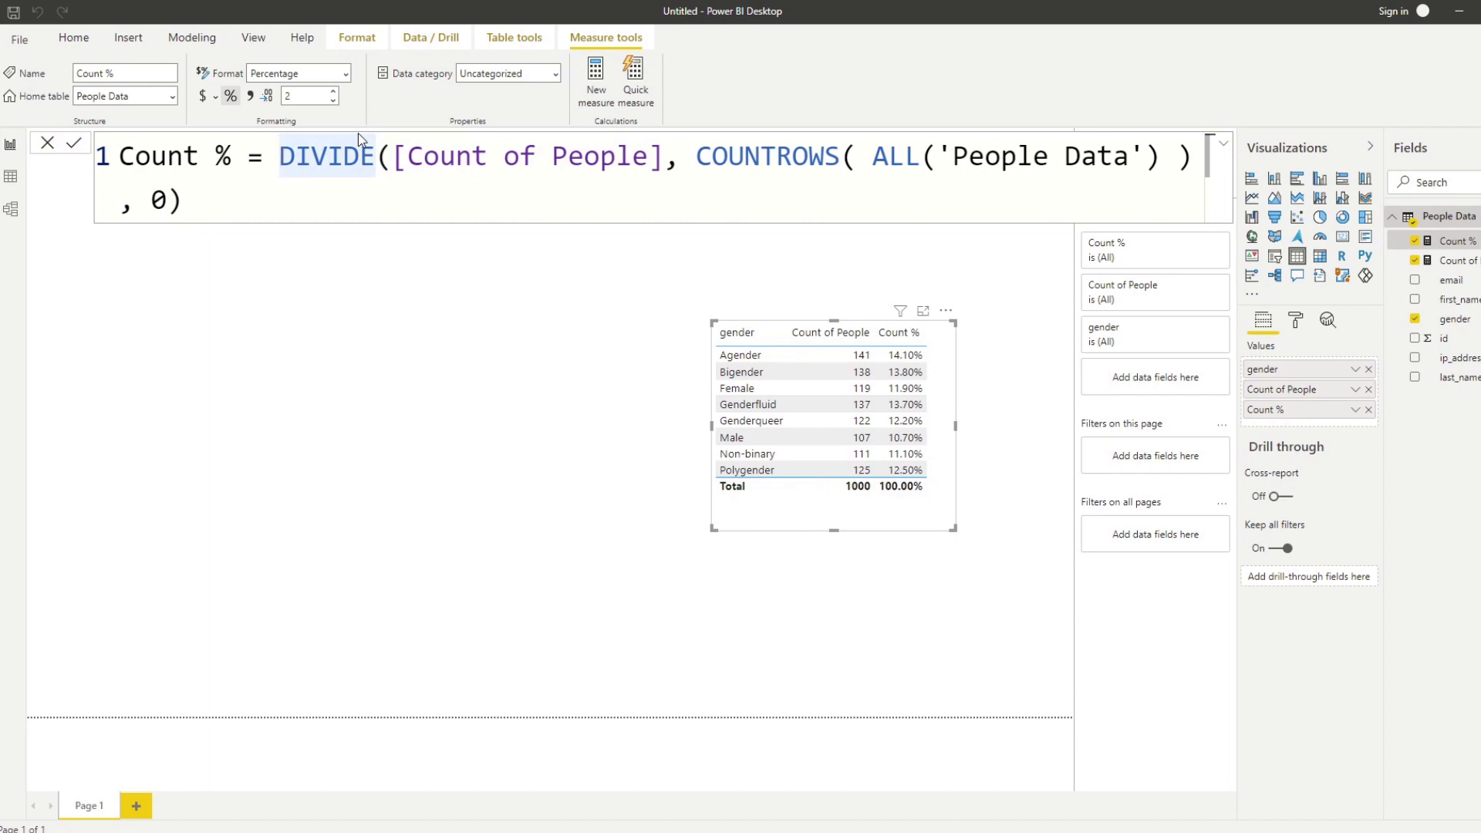
key(shift+Return)
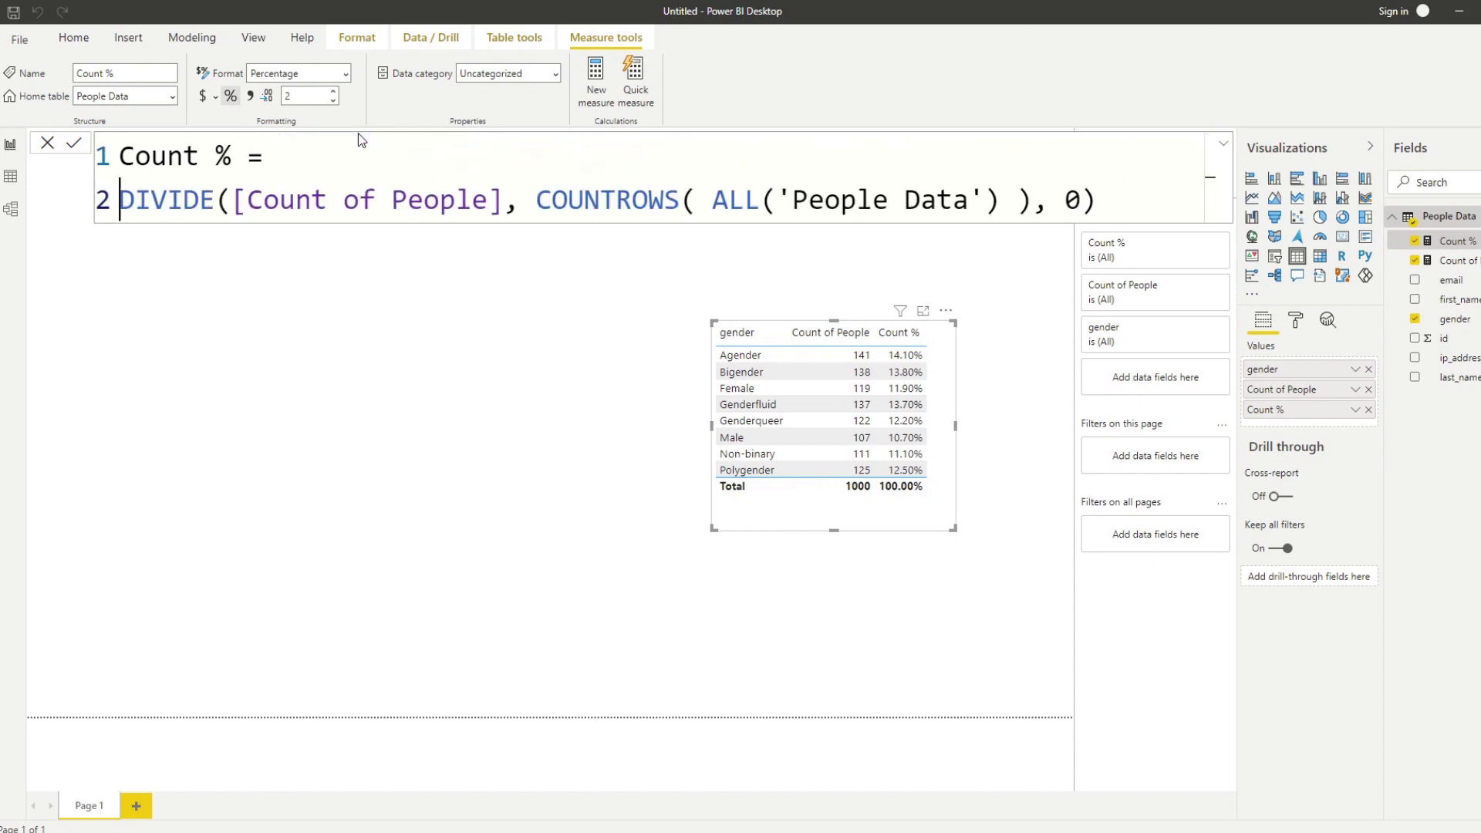
click(233, 202)
key(shift+Return)
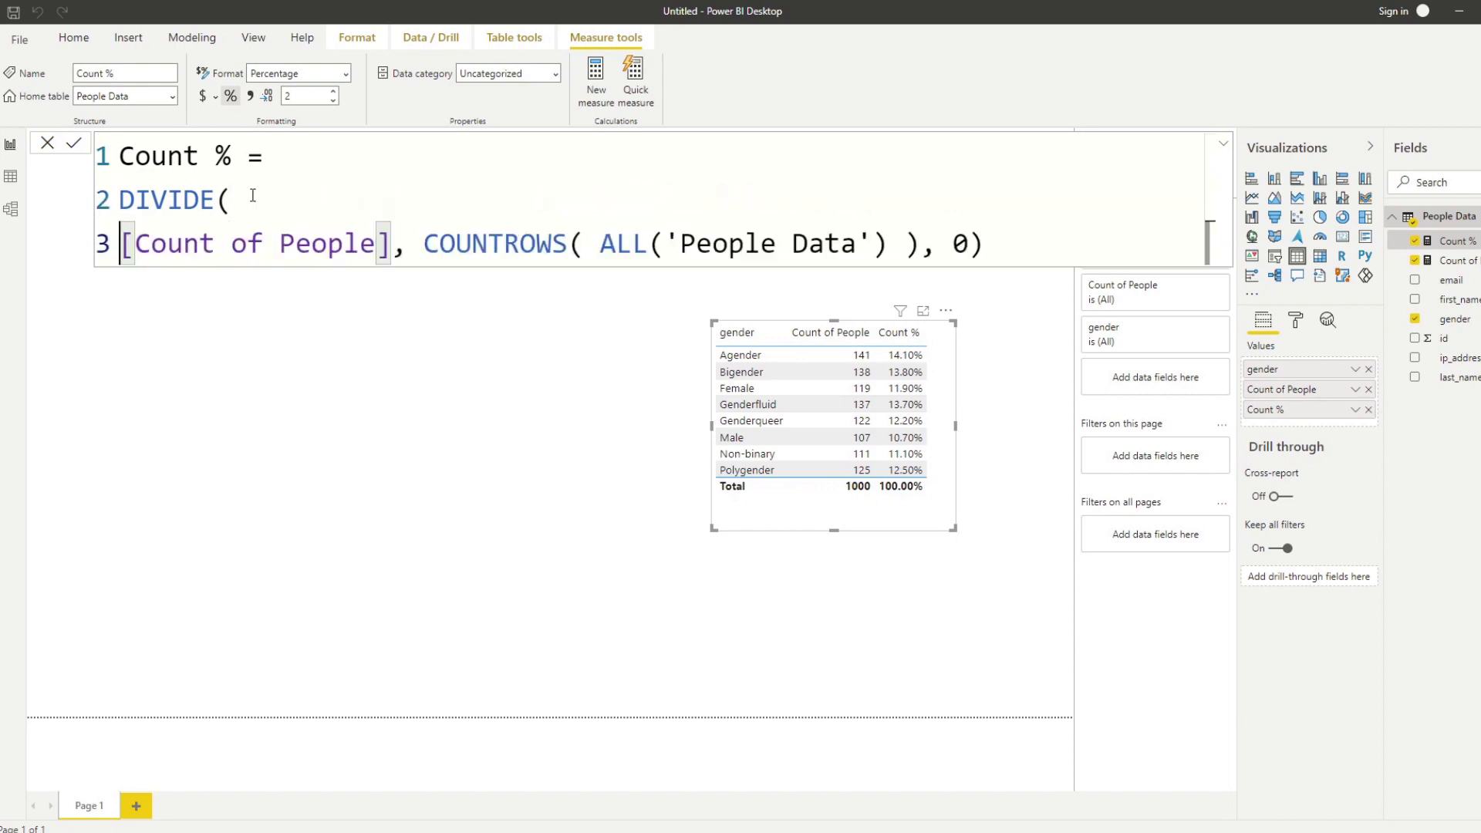
key(Tab)
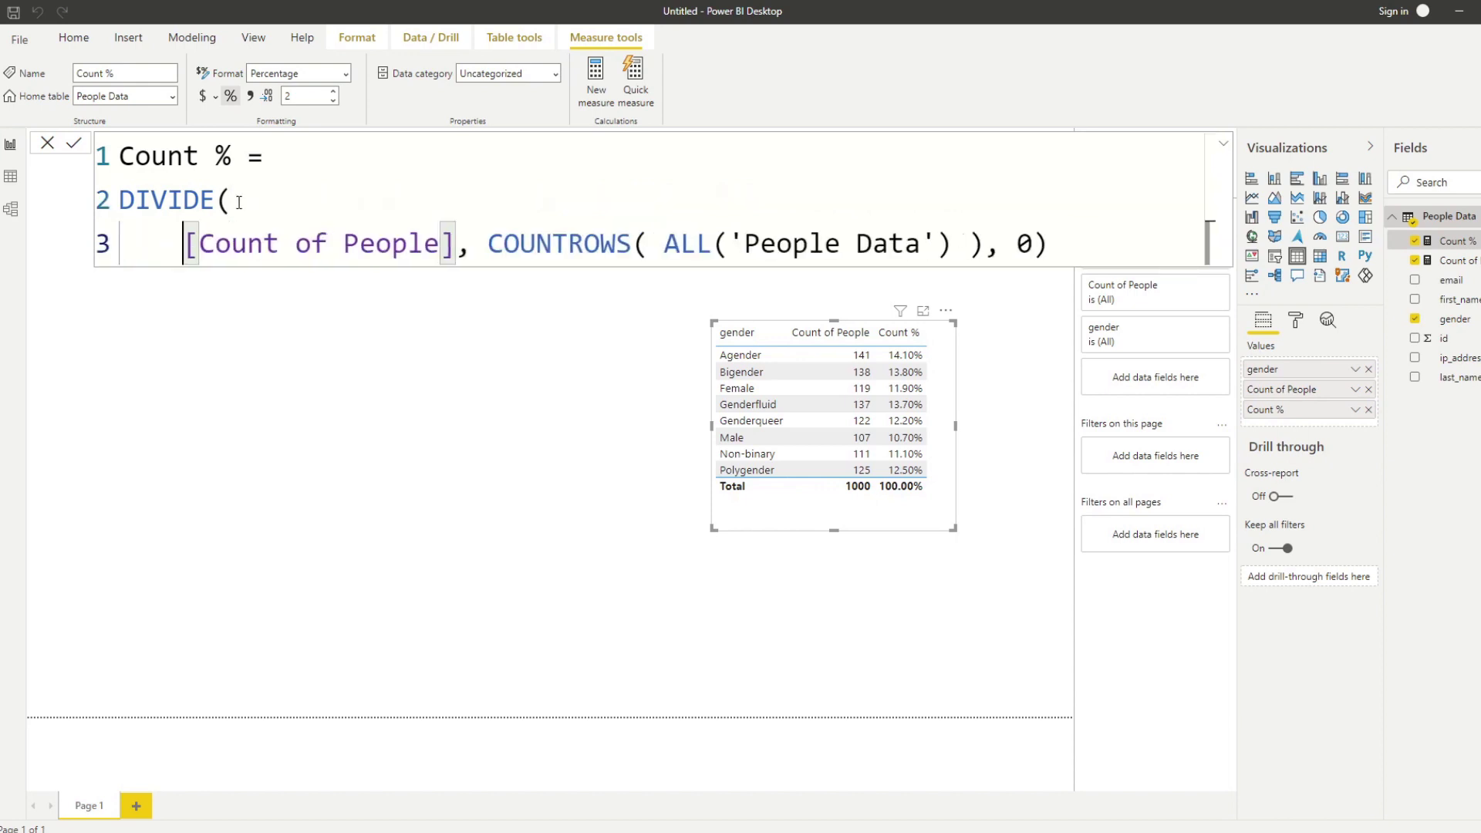
- Move the COUNTROWS argument, the 0 fallback and the closing bracket onto separate indented lines
click(457, 246)
key(shift+Return)
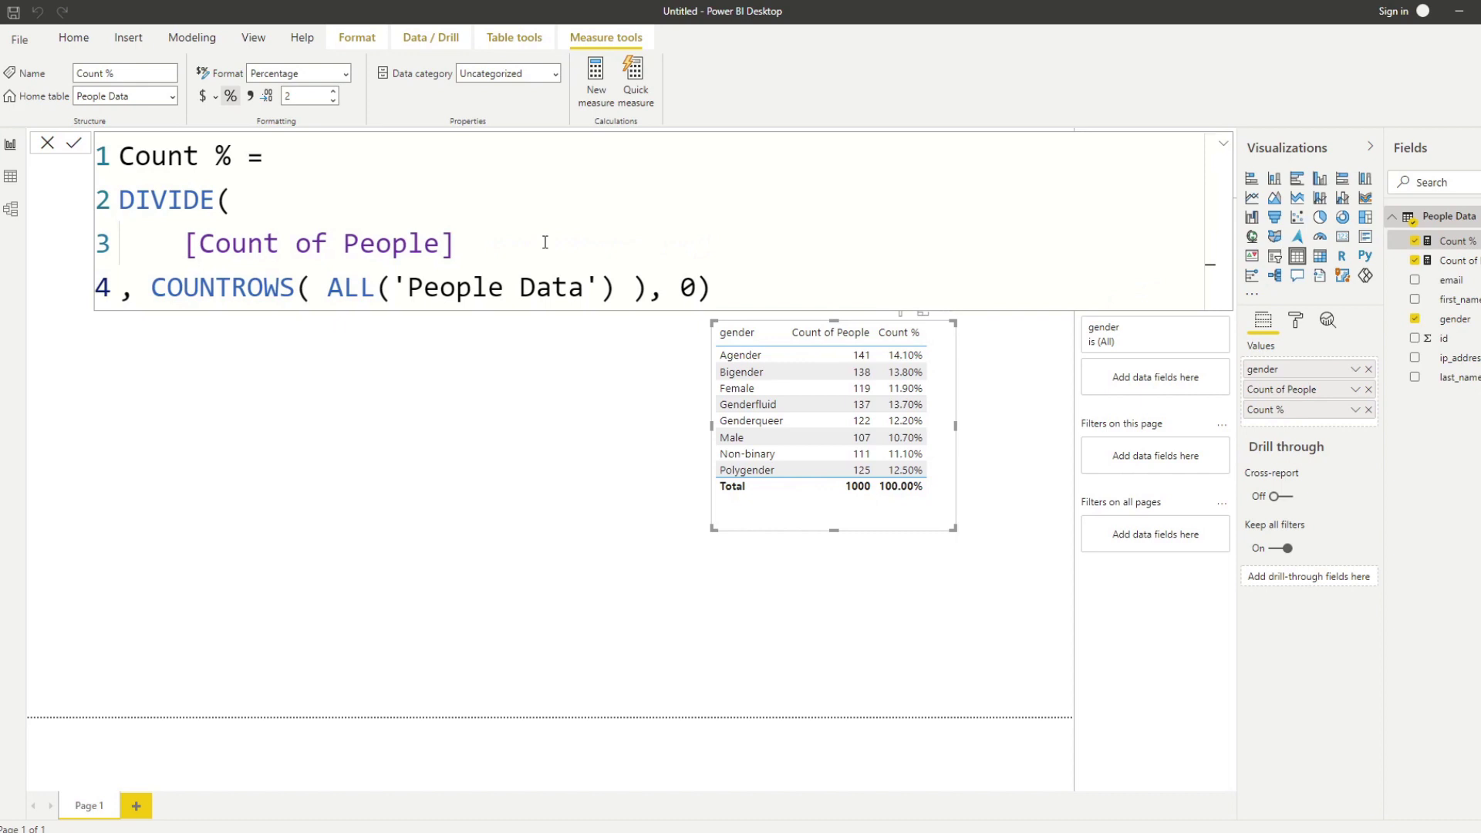
key(Tab)
click(713, 291)
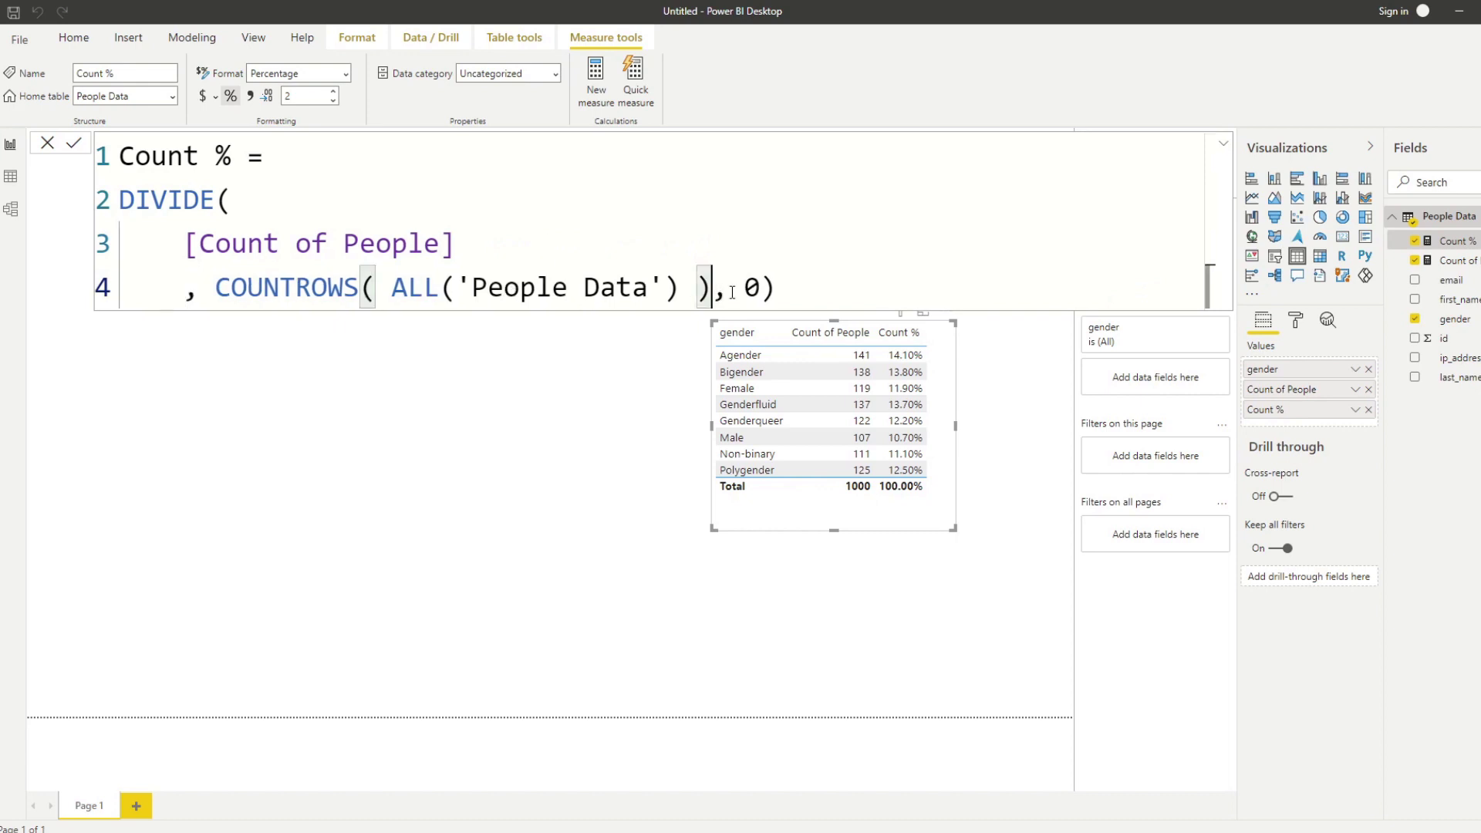
key(shift+Return)
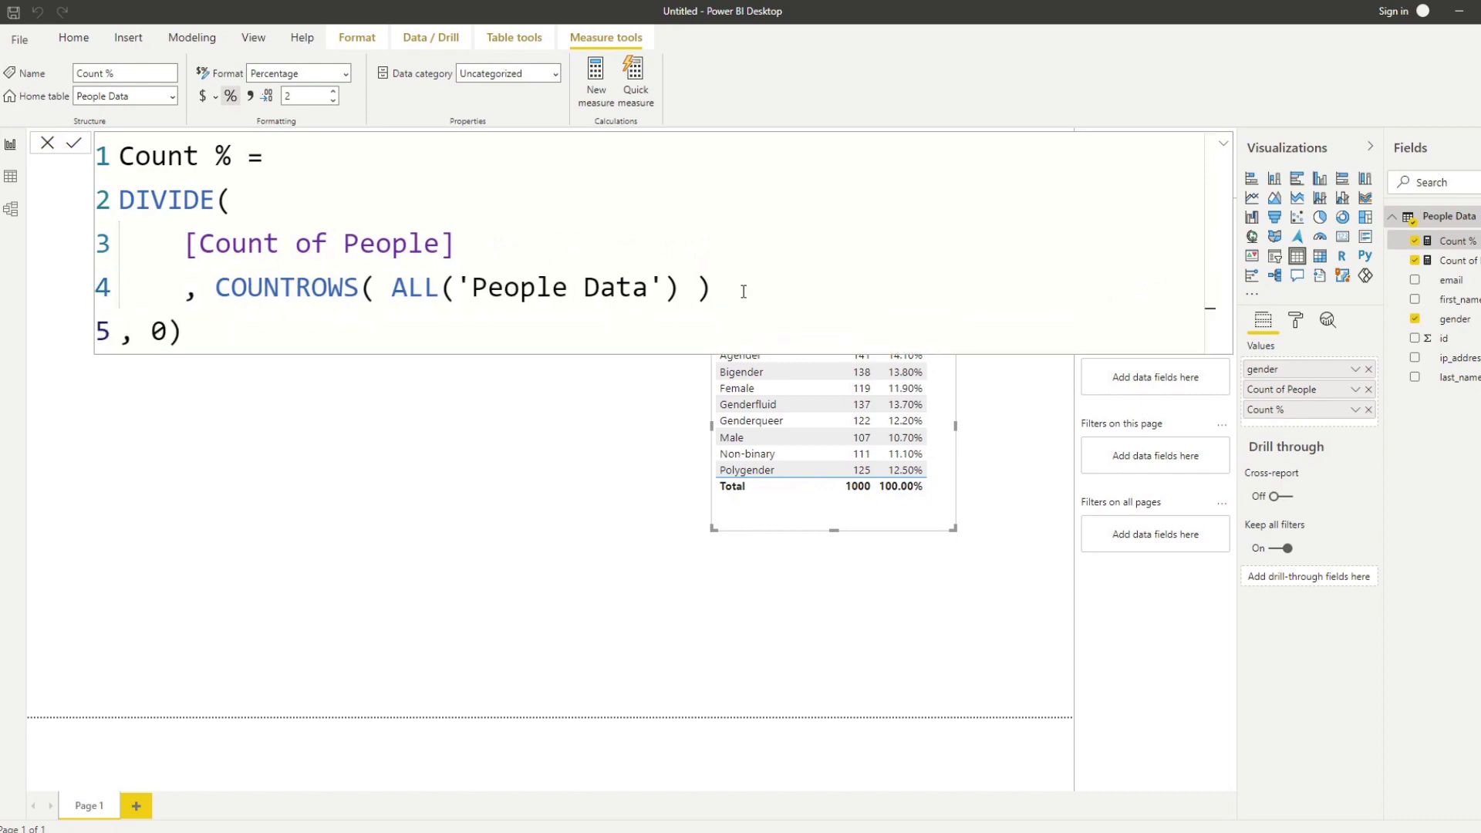
key(Tab)
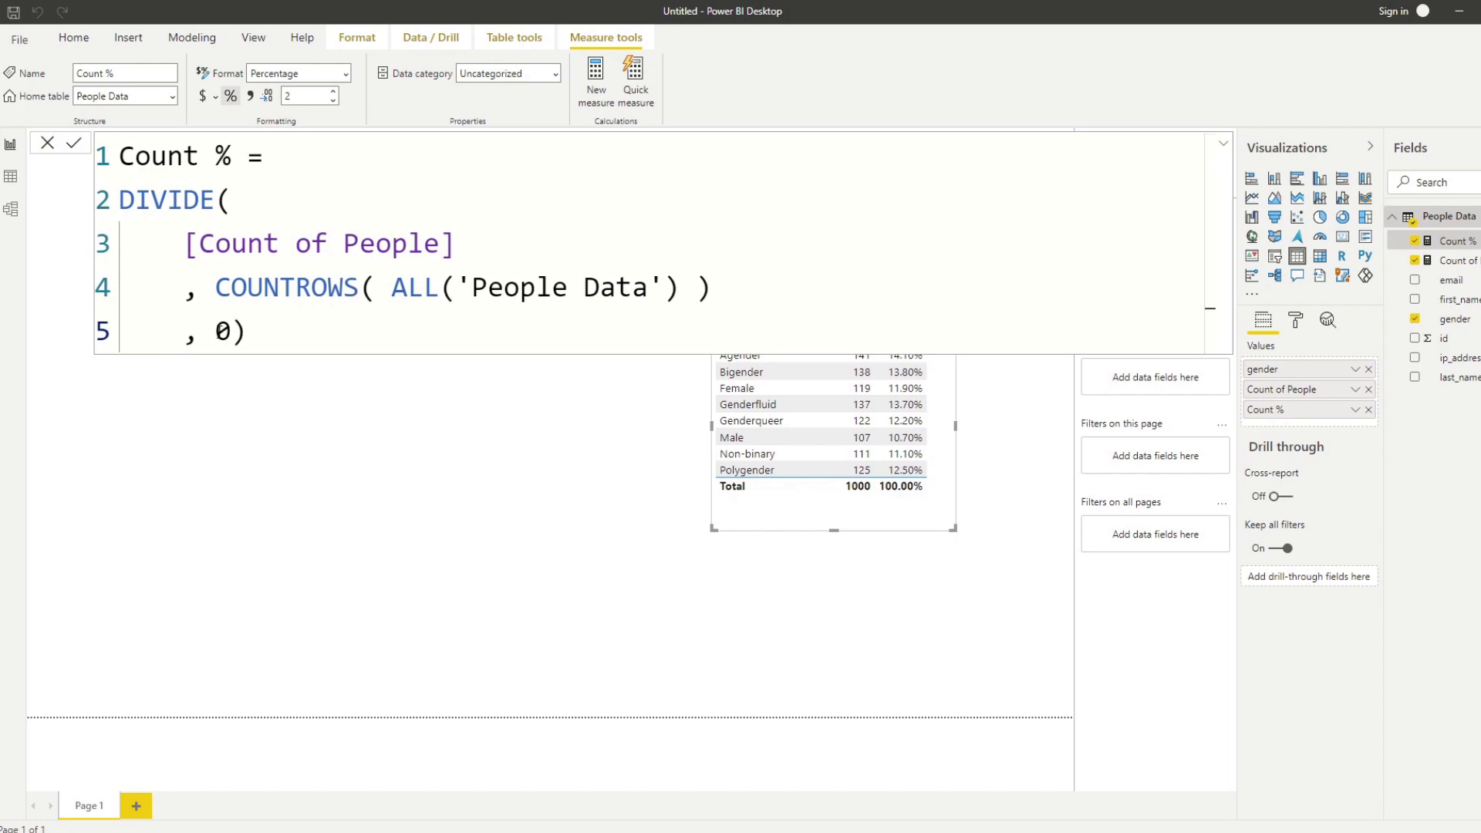
click(232, 330)
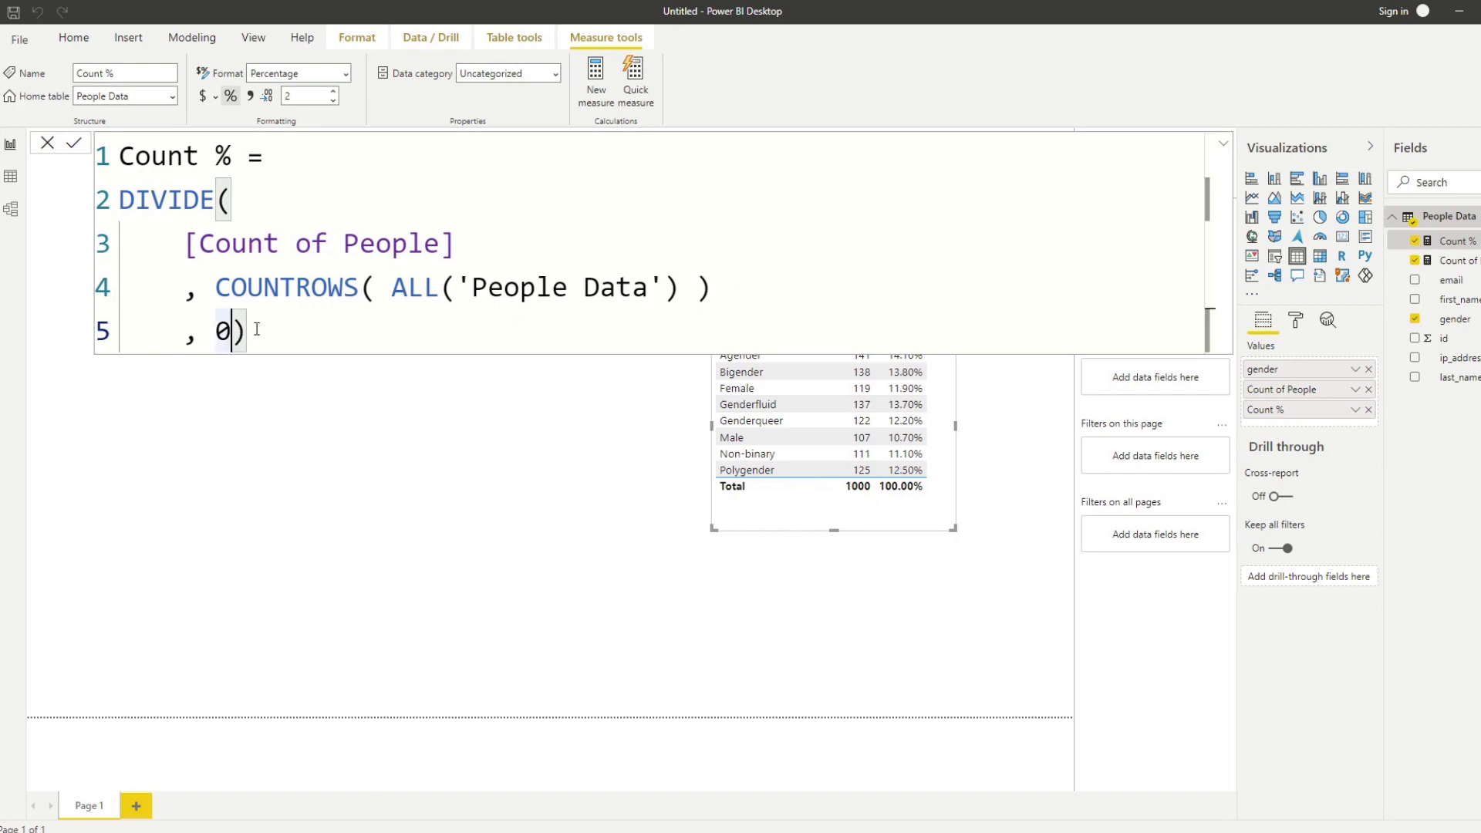
key(shift+Return)
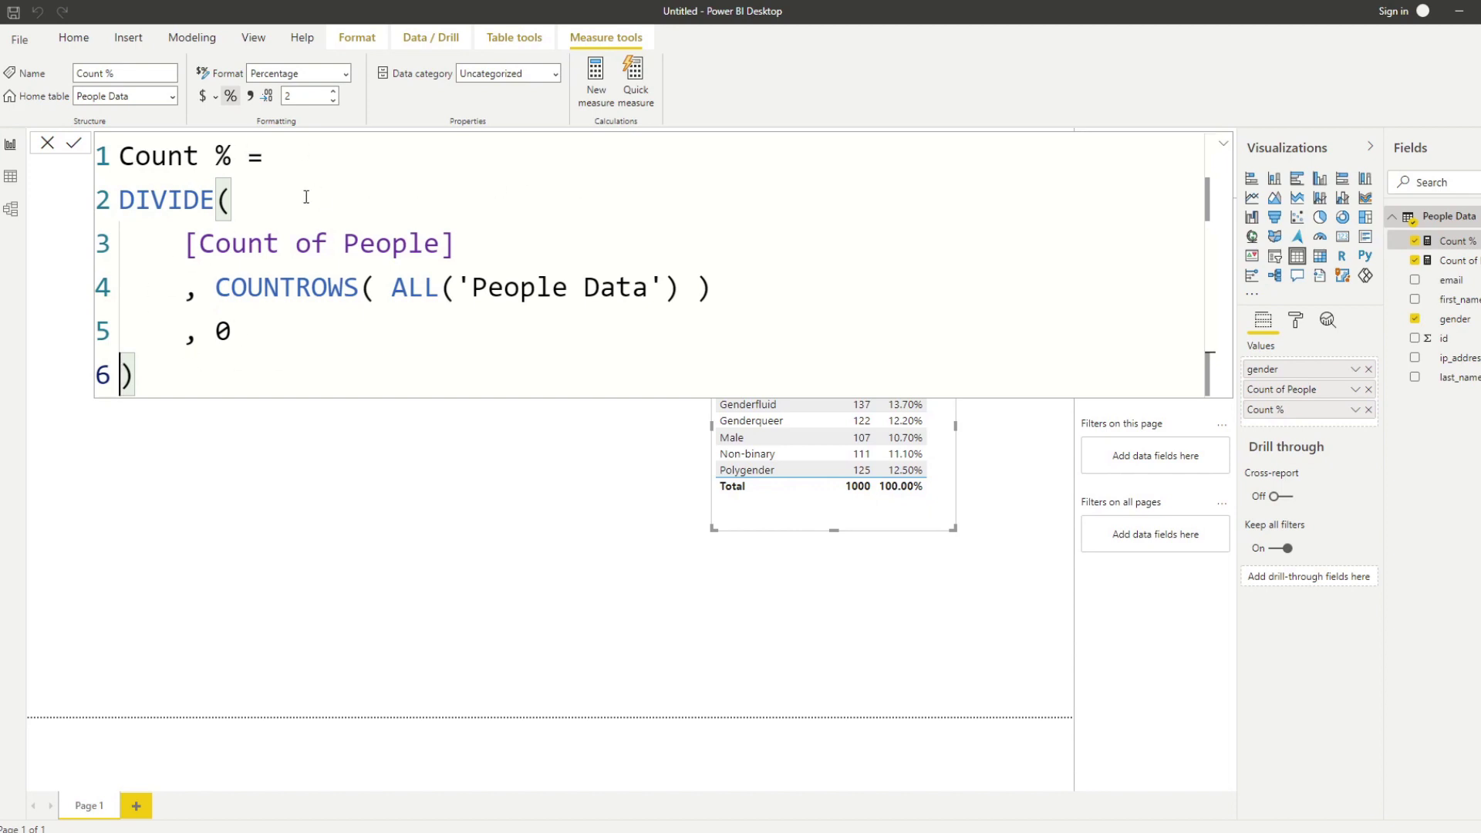
- Add the comment '-- Count ignores context' at the end of the COUNTROWS line
click(433, 322)
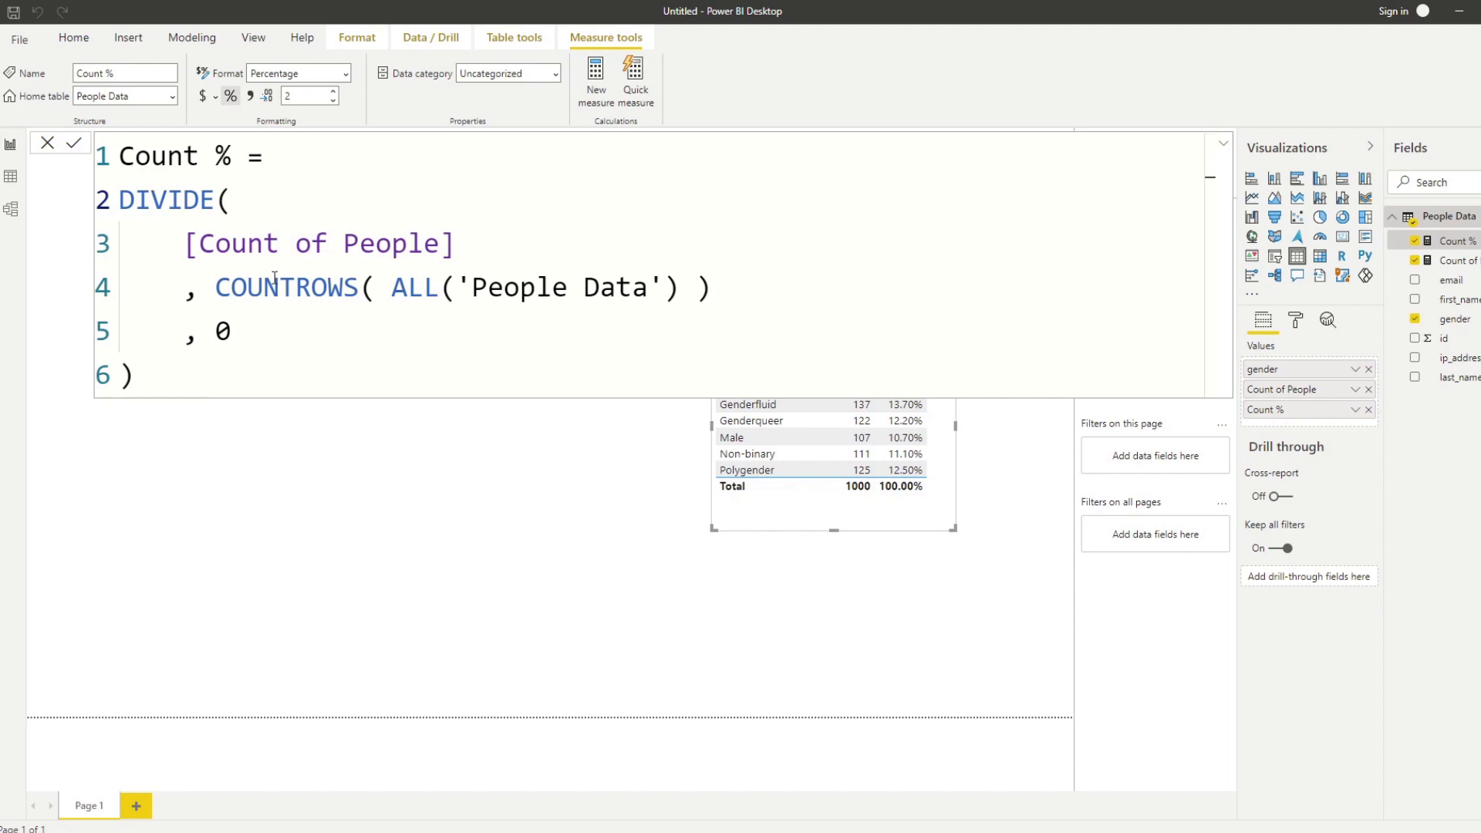
click(739, 288)
text(--)
text(Count)
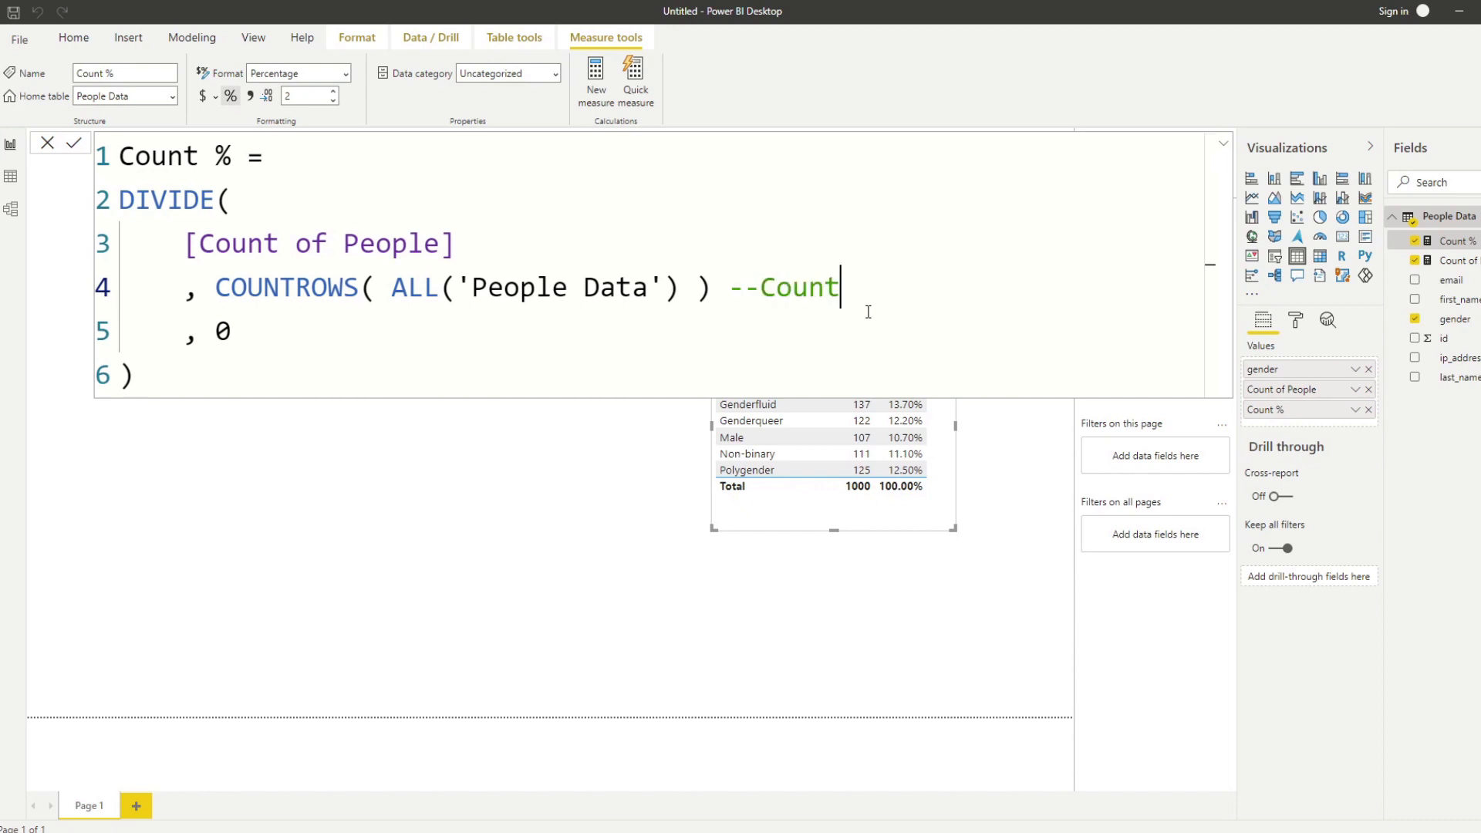
text( ignores context)
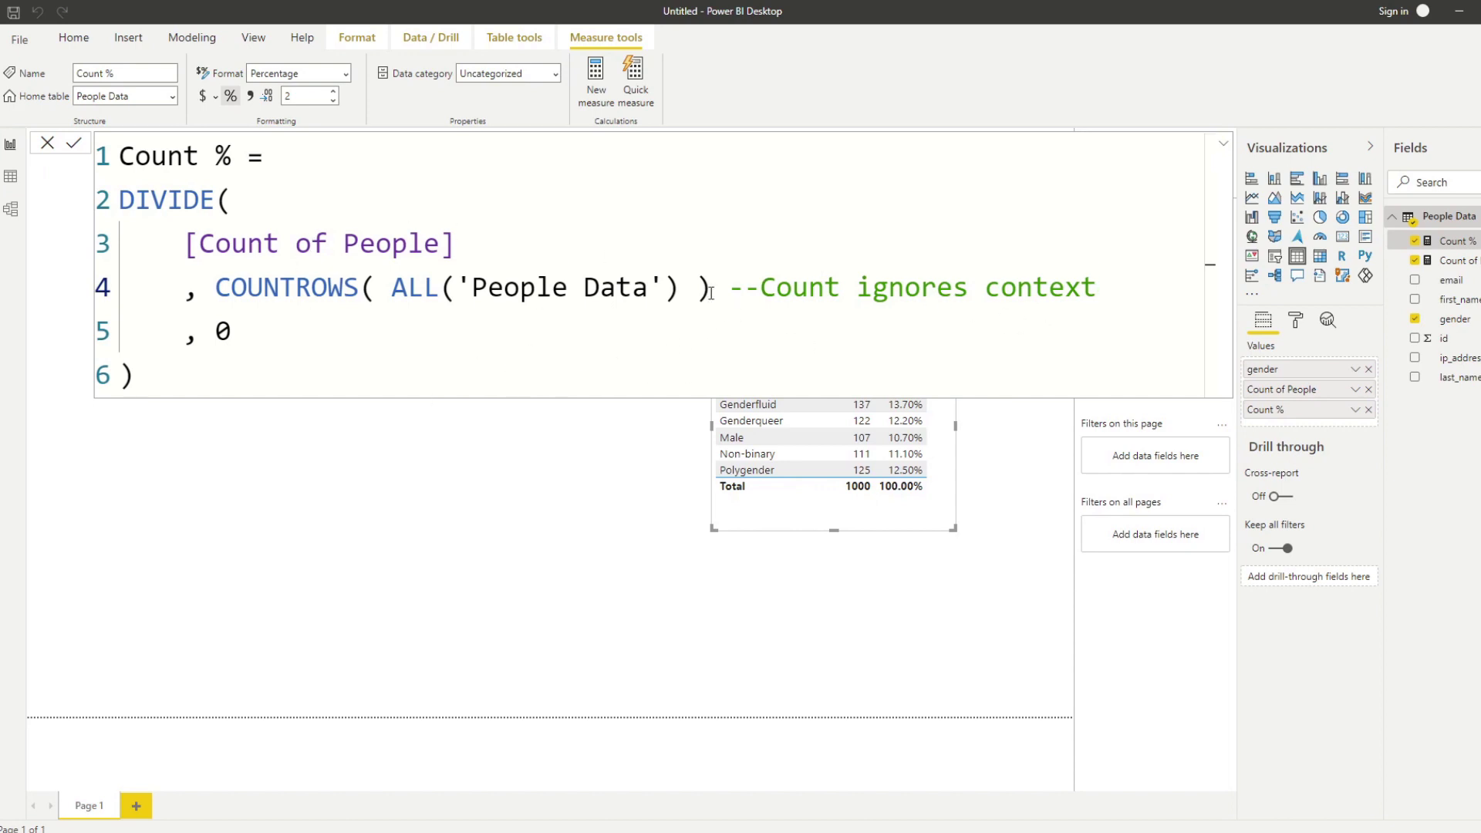
- Highlight ALL('People Data') and then the comment to point them out
drag(714, 293, 471, 290)
click(873, 288)
drag(762, 288, 1099, 289)
click(974, 340)
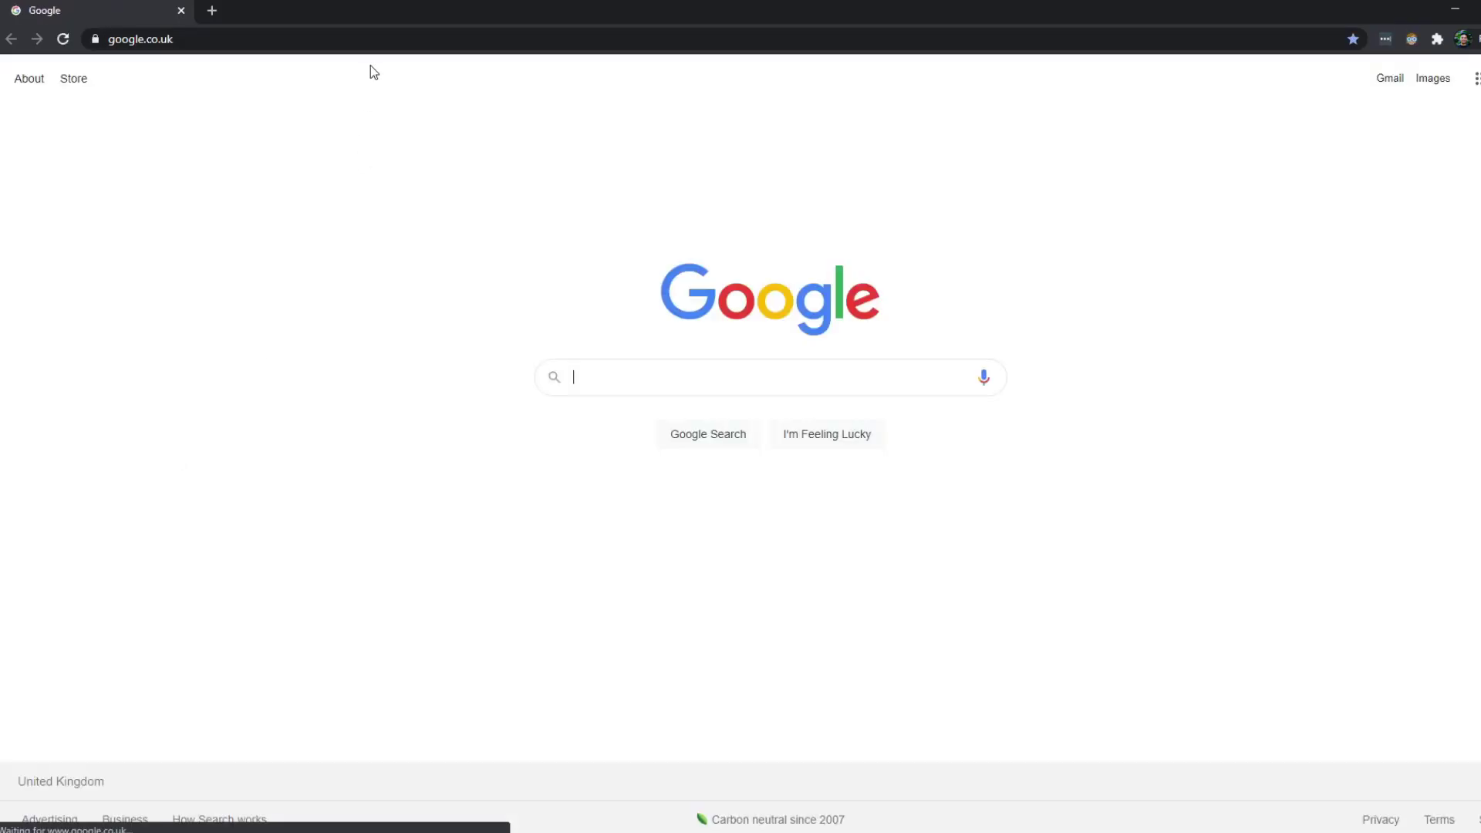
- Run a Google search for 'divide dax' from Chrome's address bar
click(378, 40)
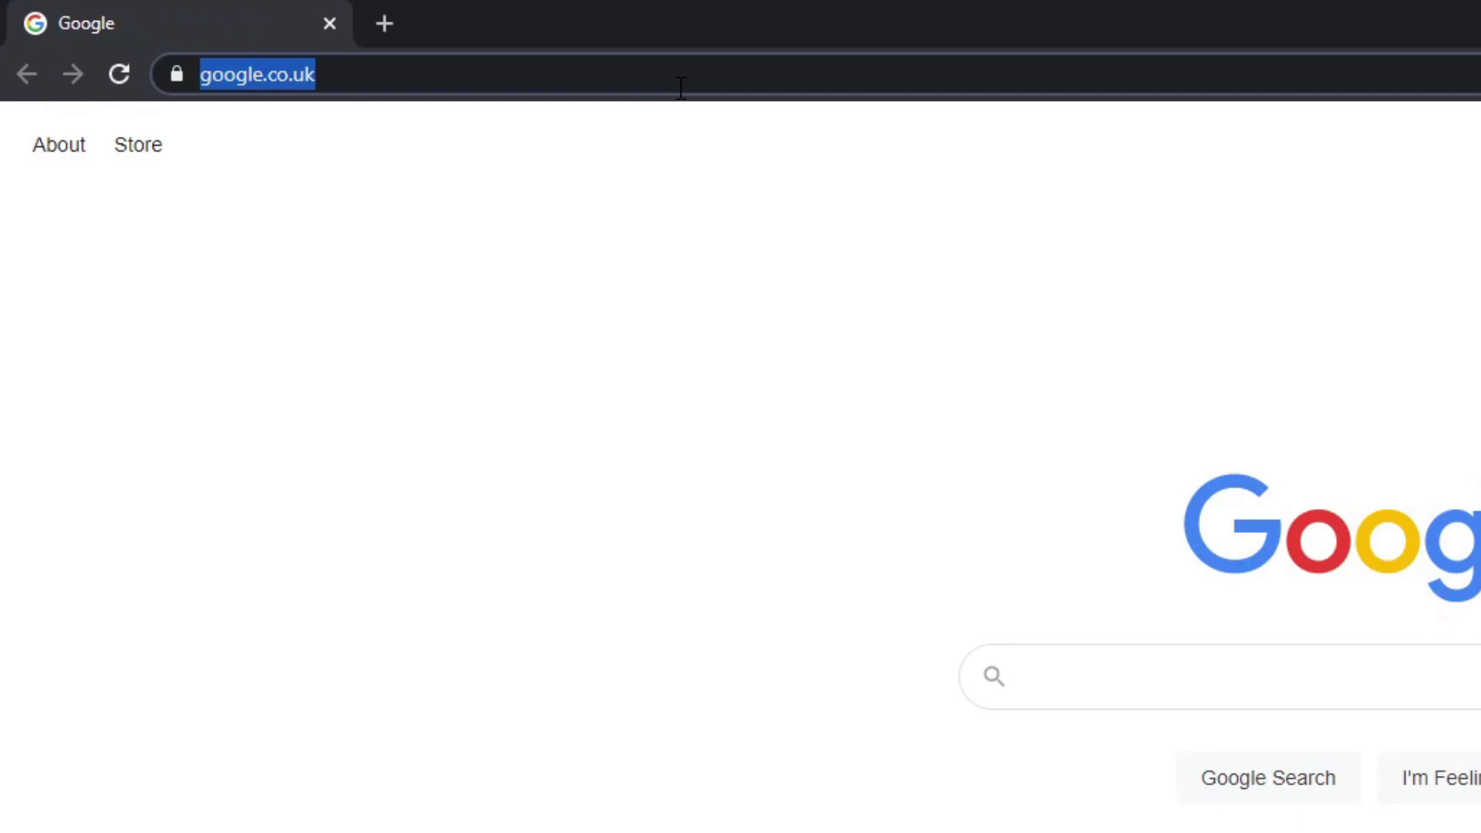
text(divide dax)
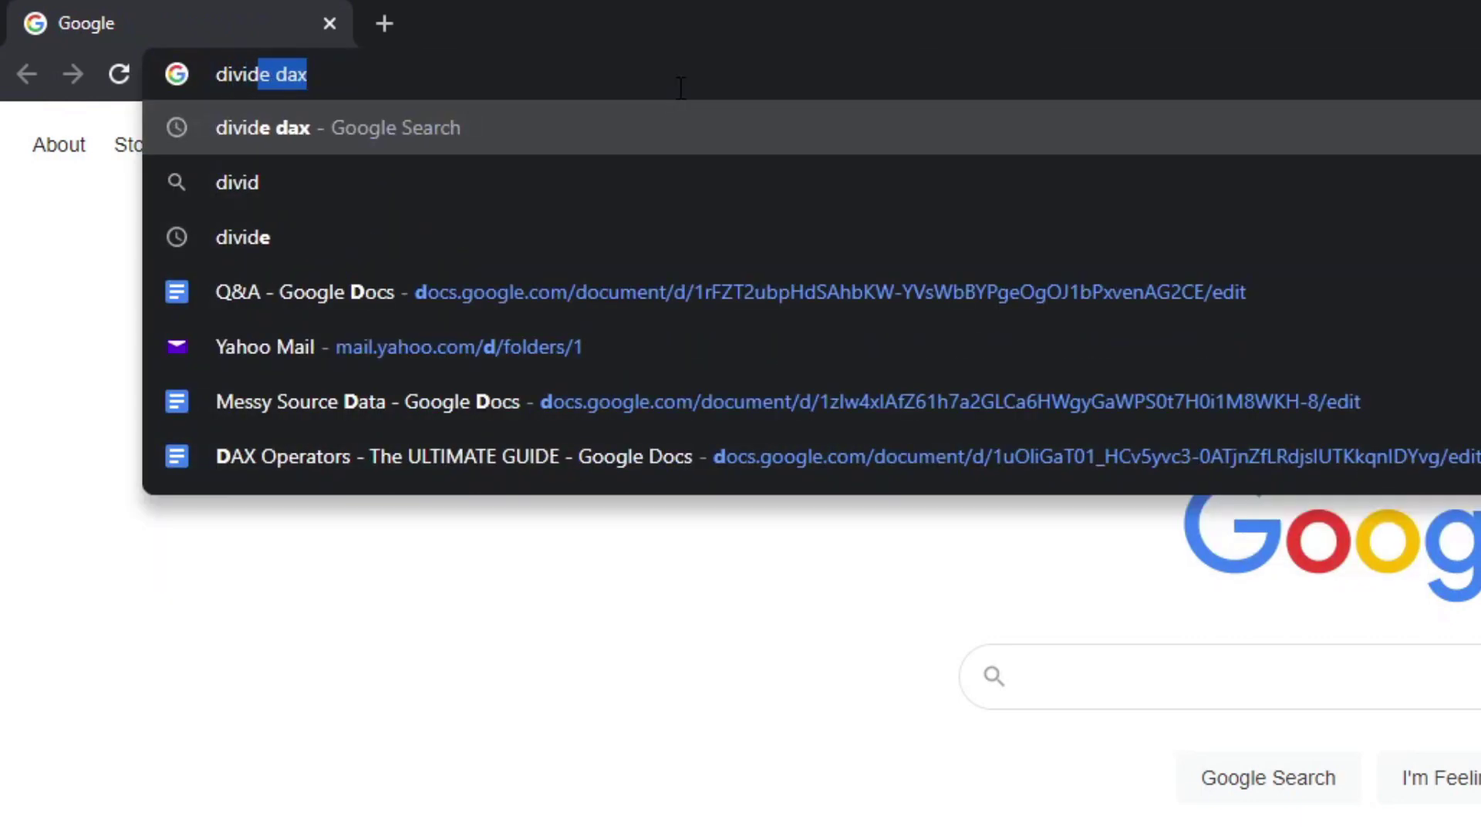
key(Return)
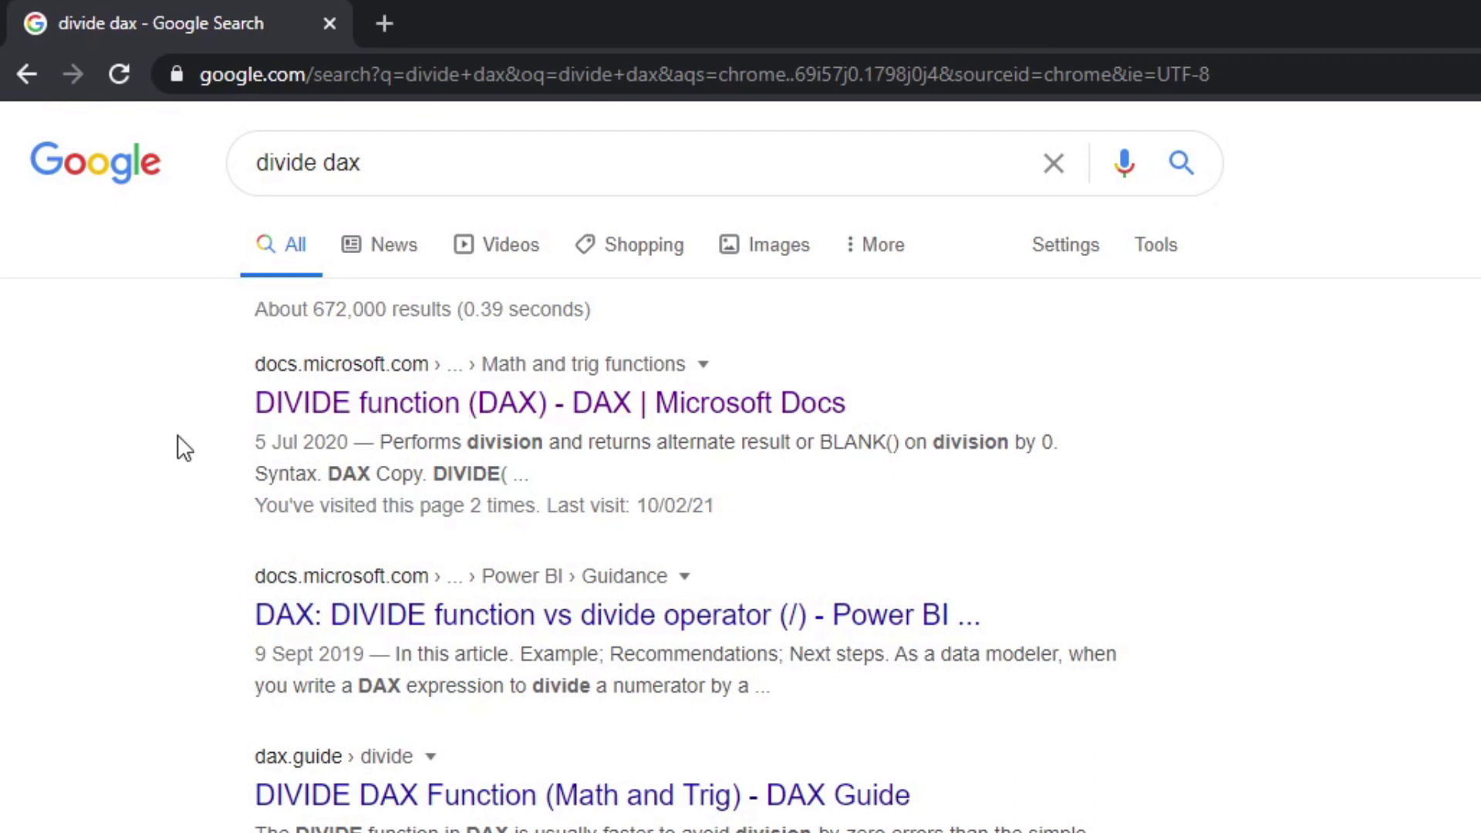
- Open the Microsoft Docs 'DIVIDE function (DAX)' page and highlight its syntax line
click(347, 412)
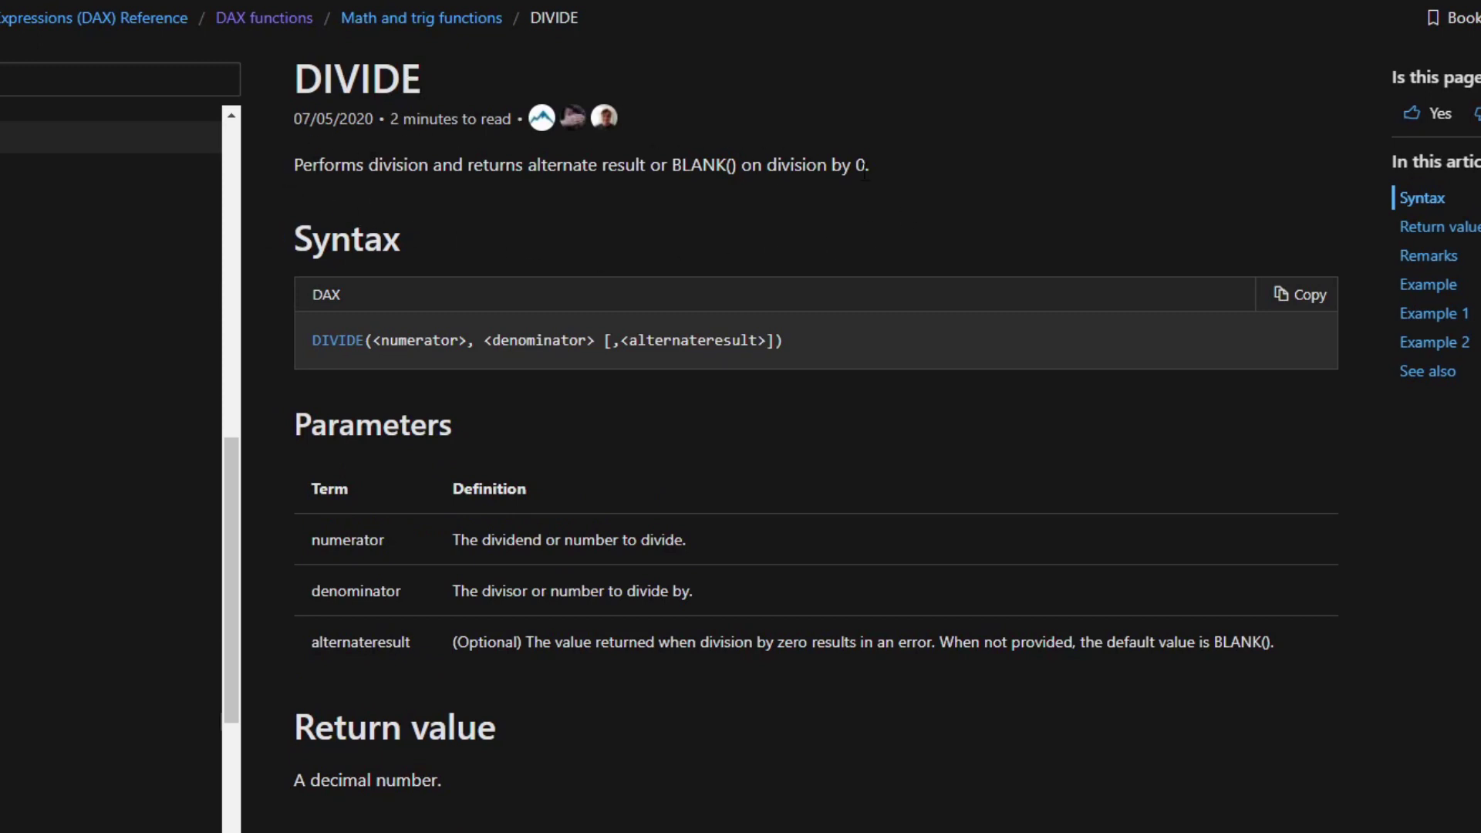
drag(828, 345, 364, 365)
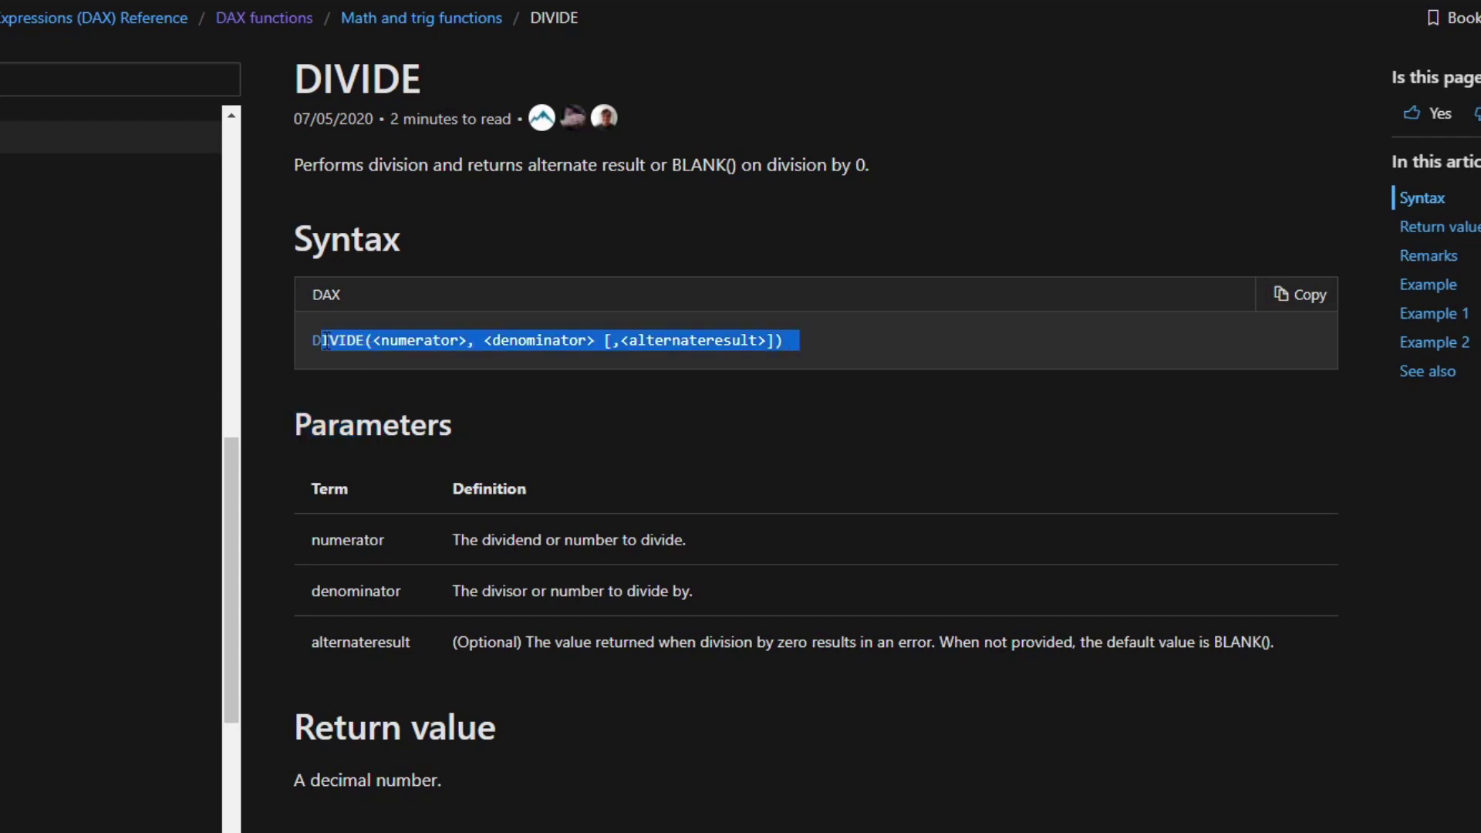
click(557, 561)
- Review the Parameters section, highlighting the alternateresult definition and its BLANK() default
scroll(554, 554, down, 1)
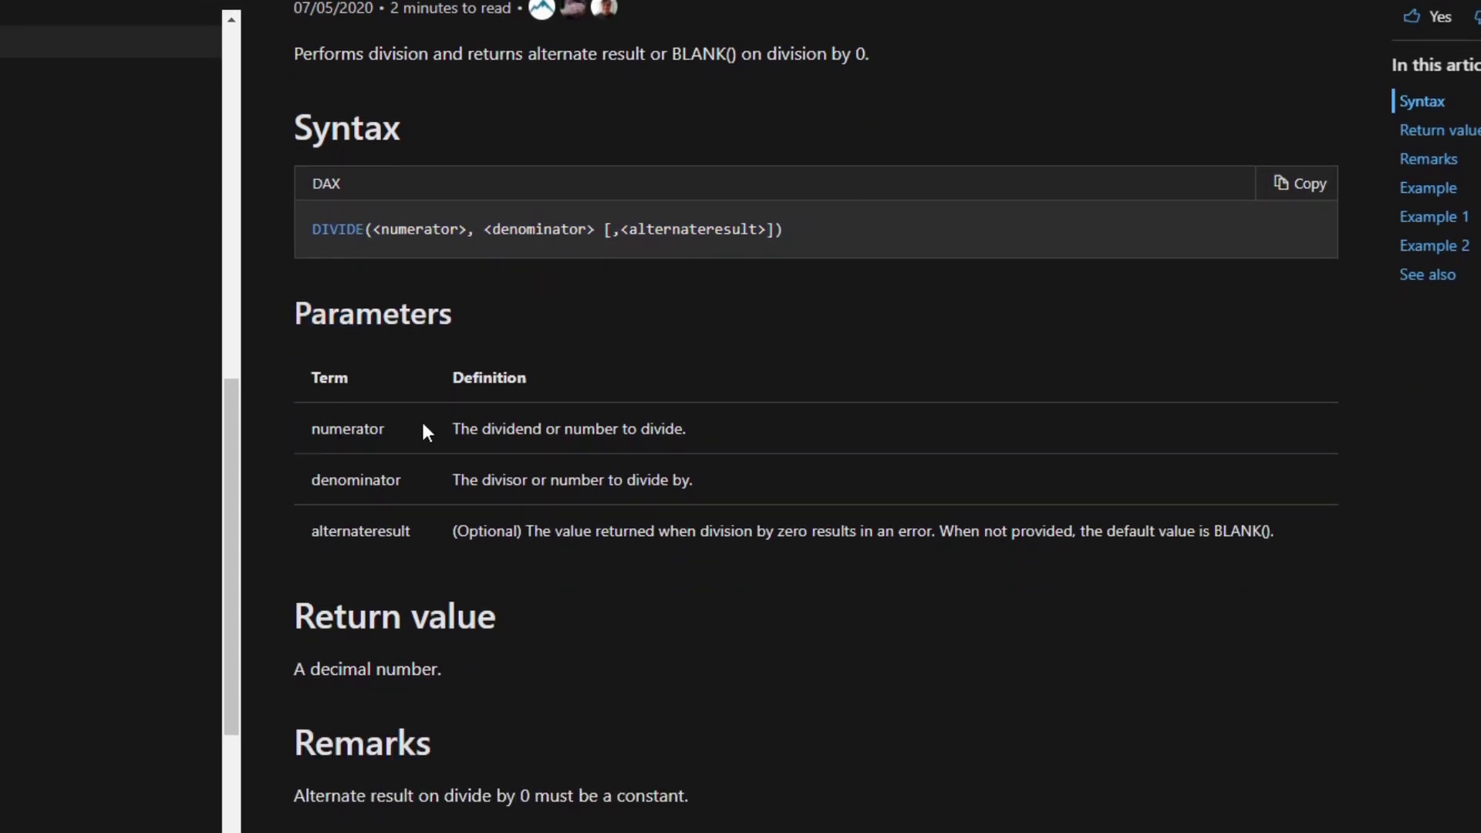
scroll(517, 429, down, 2)
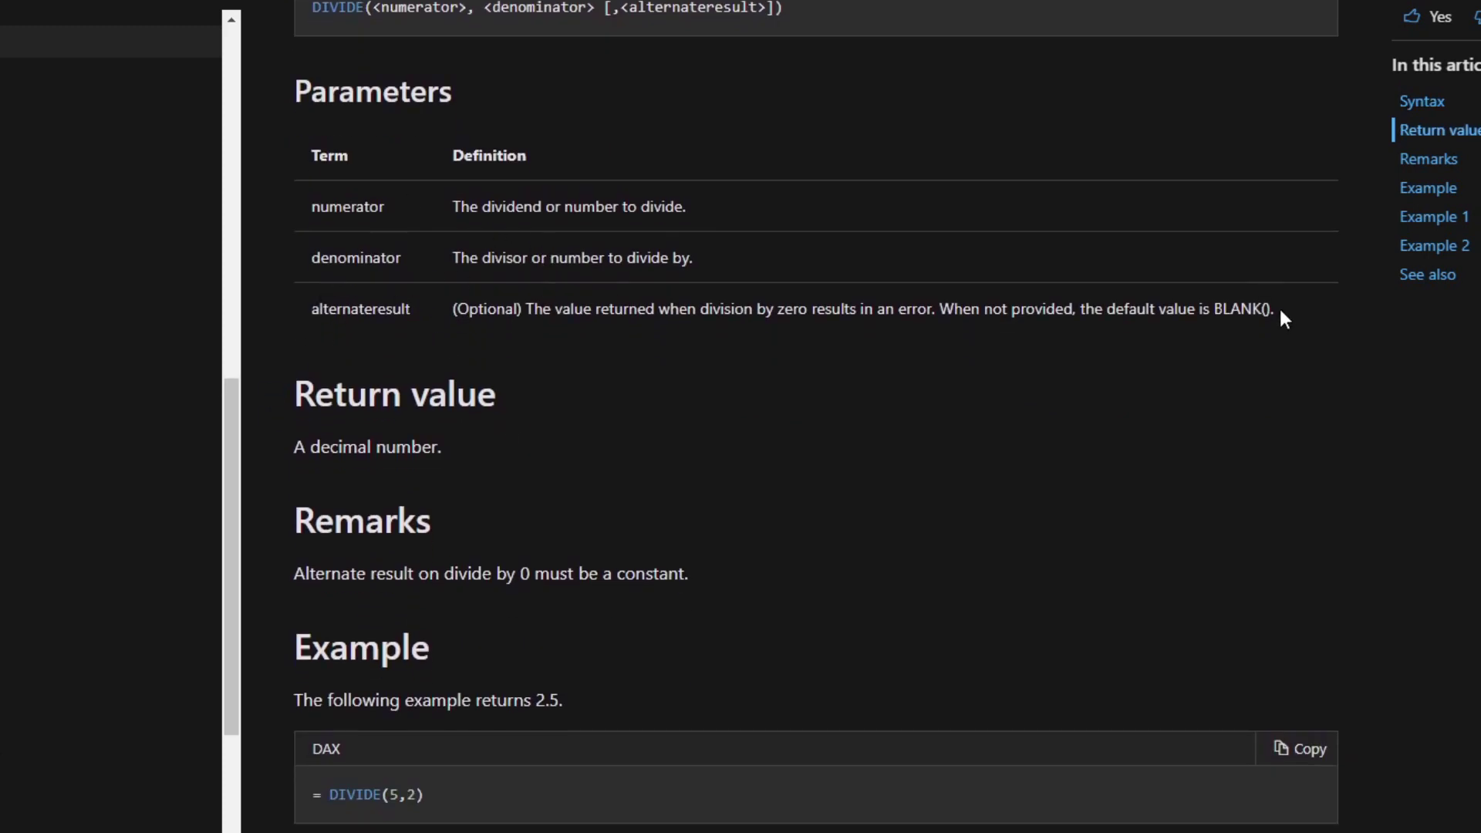
drag(1273, 306, 590, 330)
click(605, 309)
drag(1318, 323, 1251, 308)
click(1251, 308)
- Highlight the decimal-number return value and continue down toward the examples
scroll(1083, 360, down, 1)
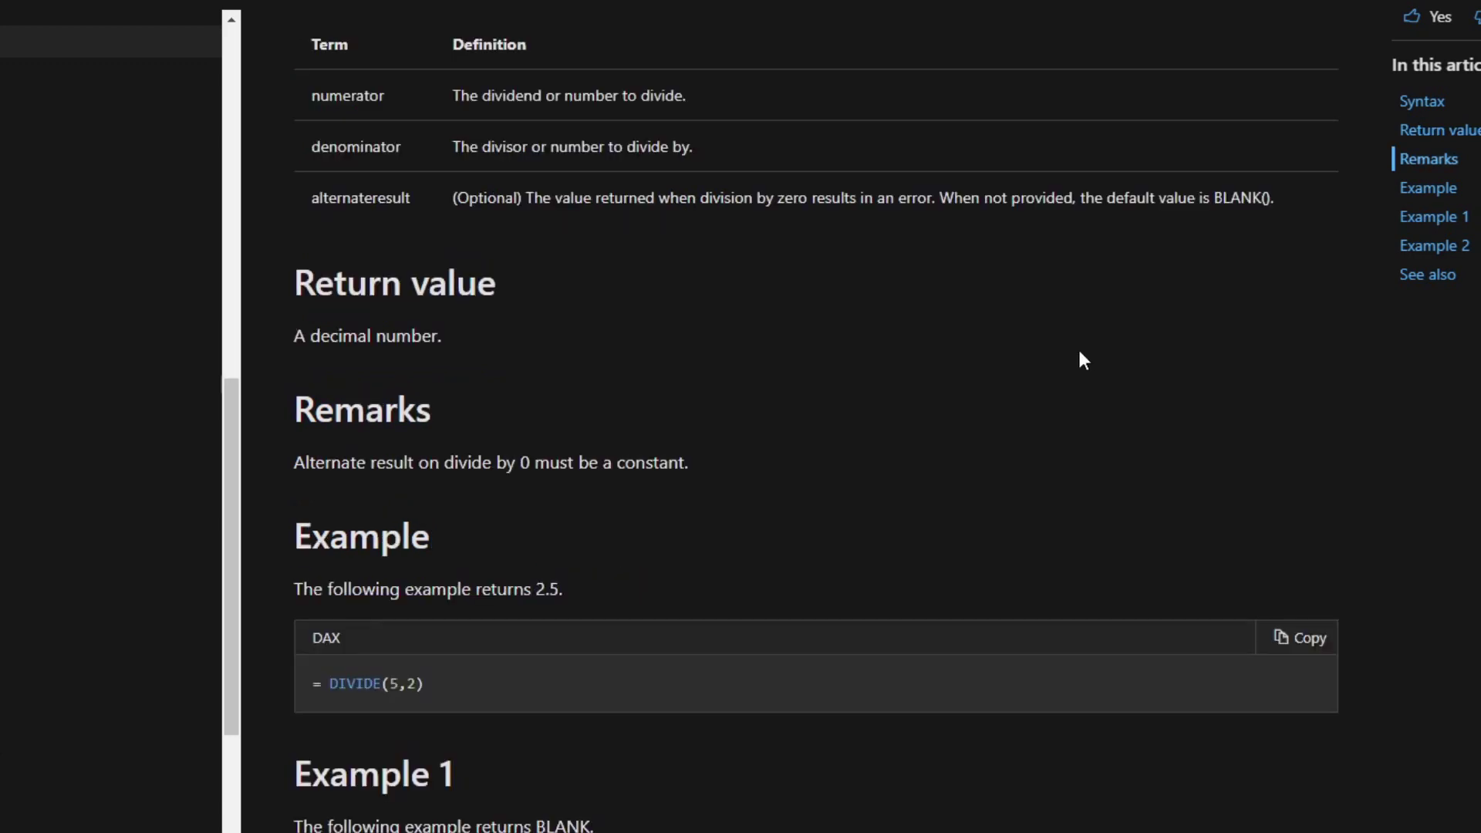
drag(309, 337, 428, 339)
click(420, 347)
scroll(420, 346, down, 4)
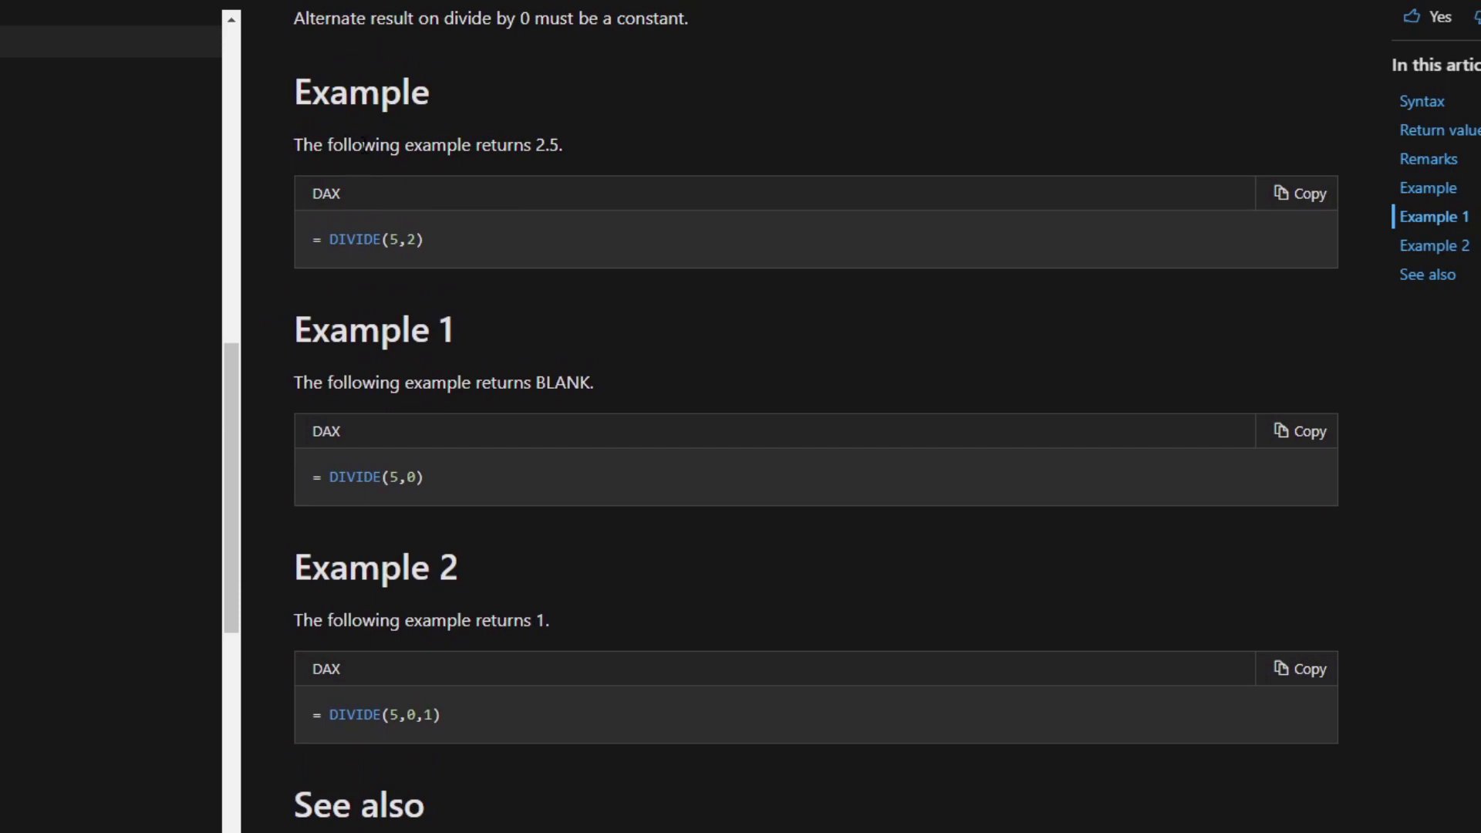